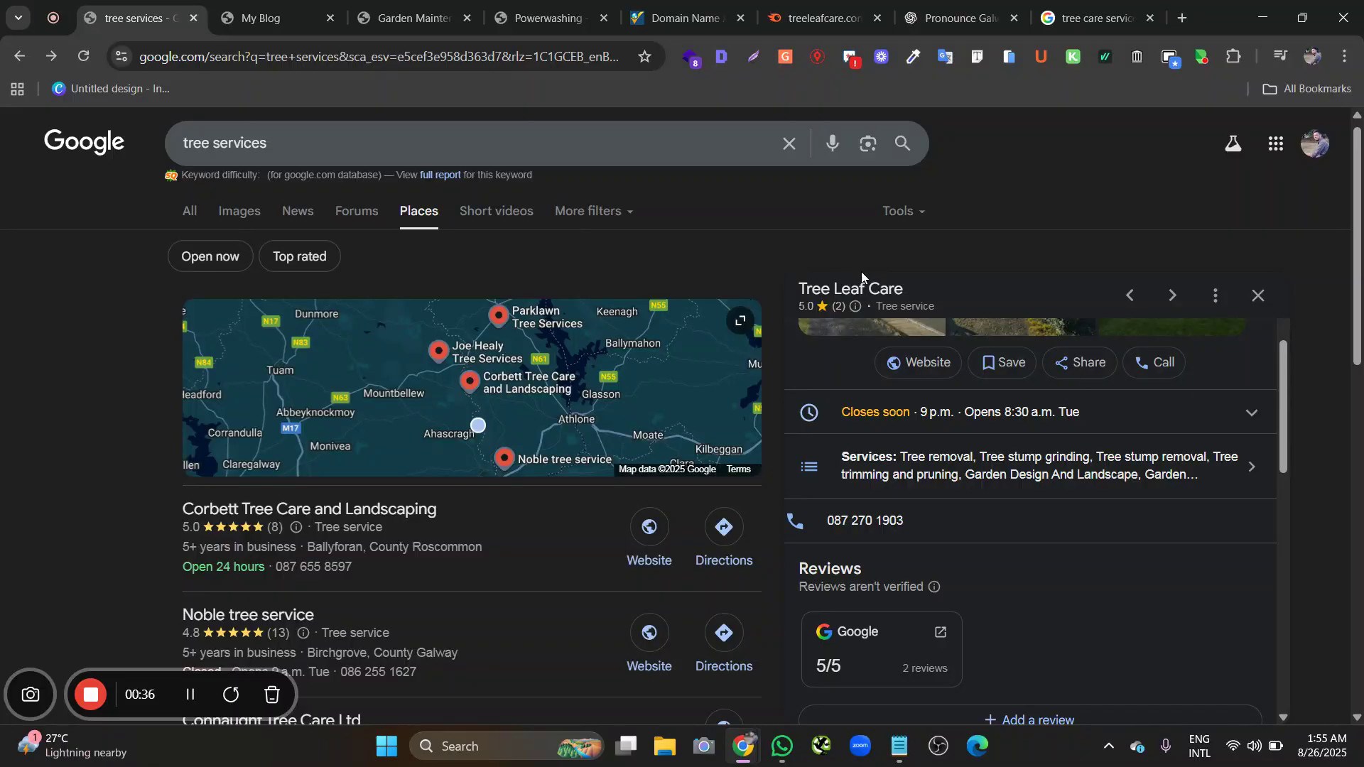
Review the Tree Leaf Care homepage along with its domain age and Semrush domain overview
click(246, 16)
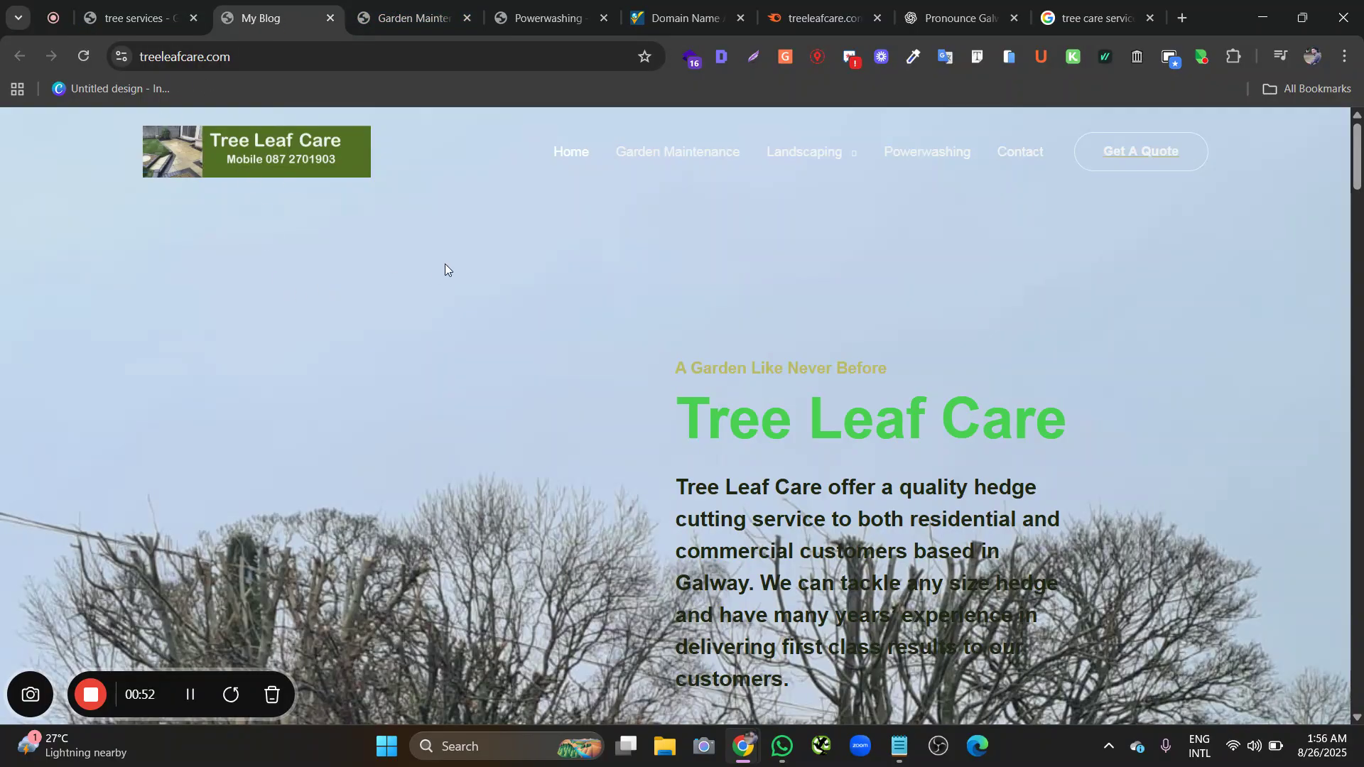
click(694, 12)
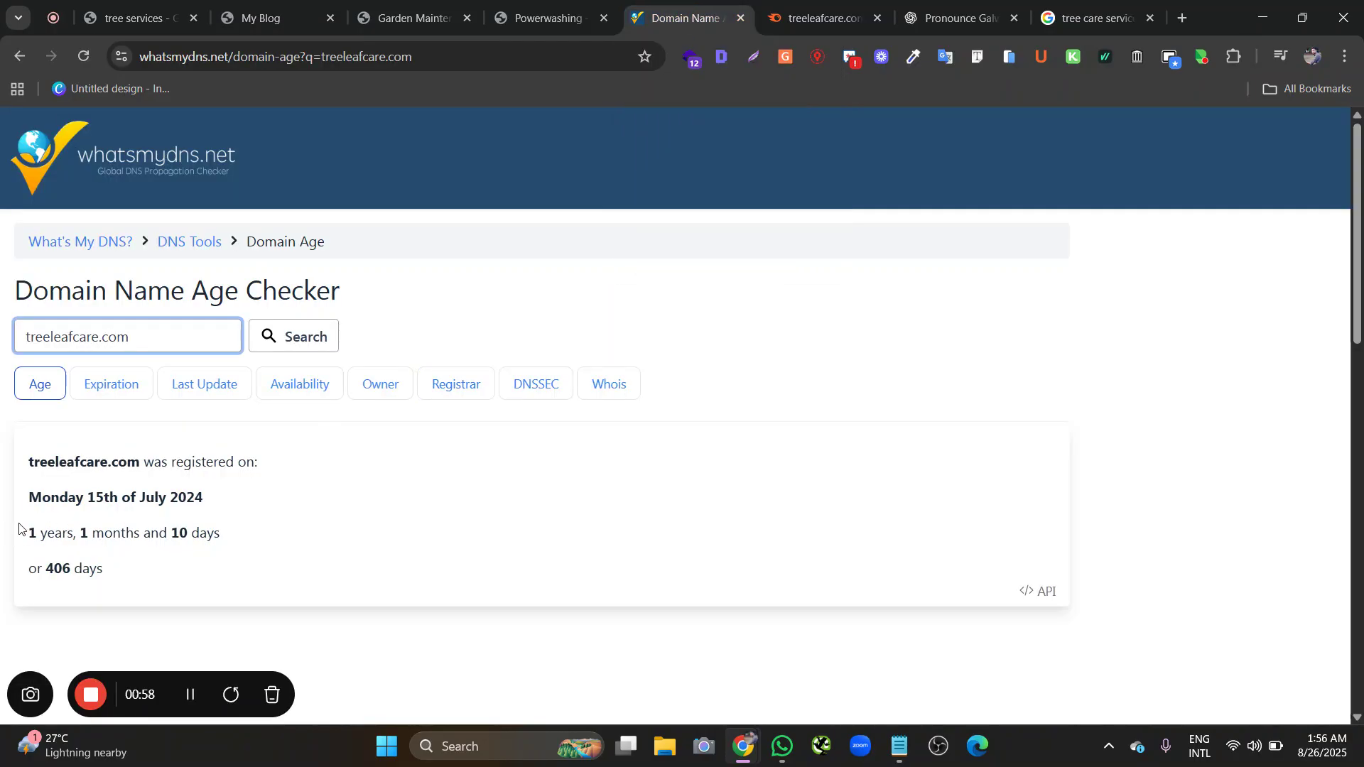
click(817, 18)
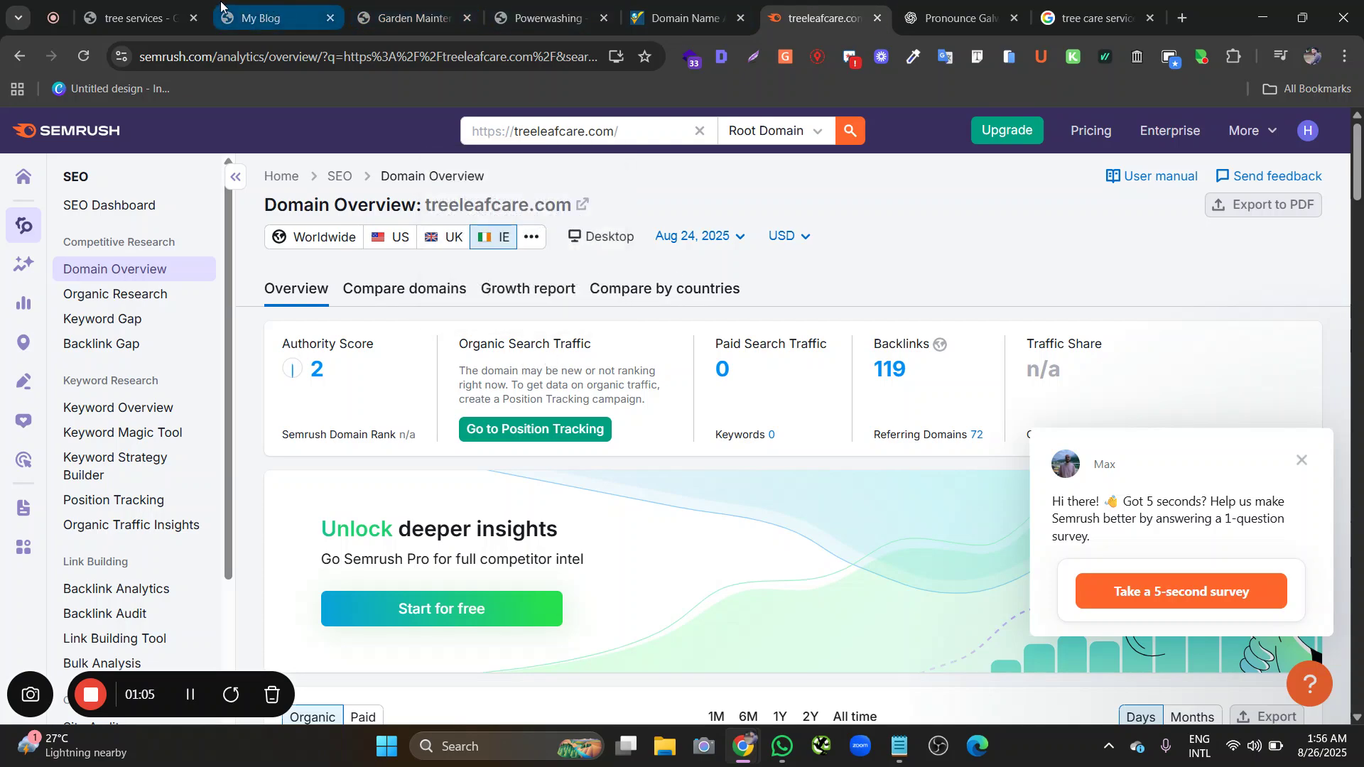
click(273, 14)
Copy the service name "Tree removal" from the full services list in Tree Leaf Care's Google business listing
click(151, 6)
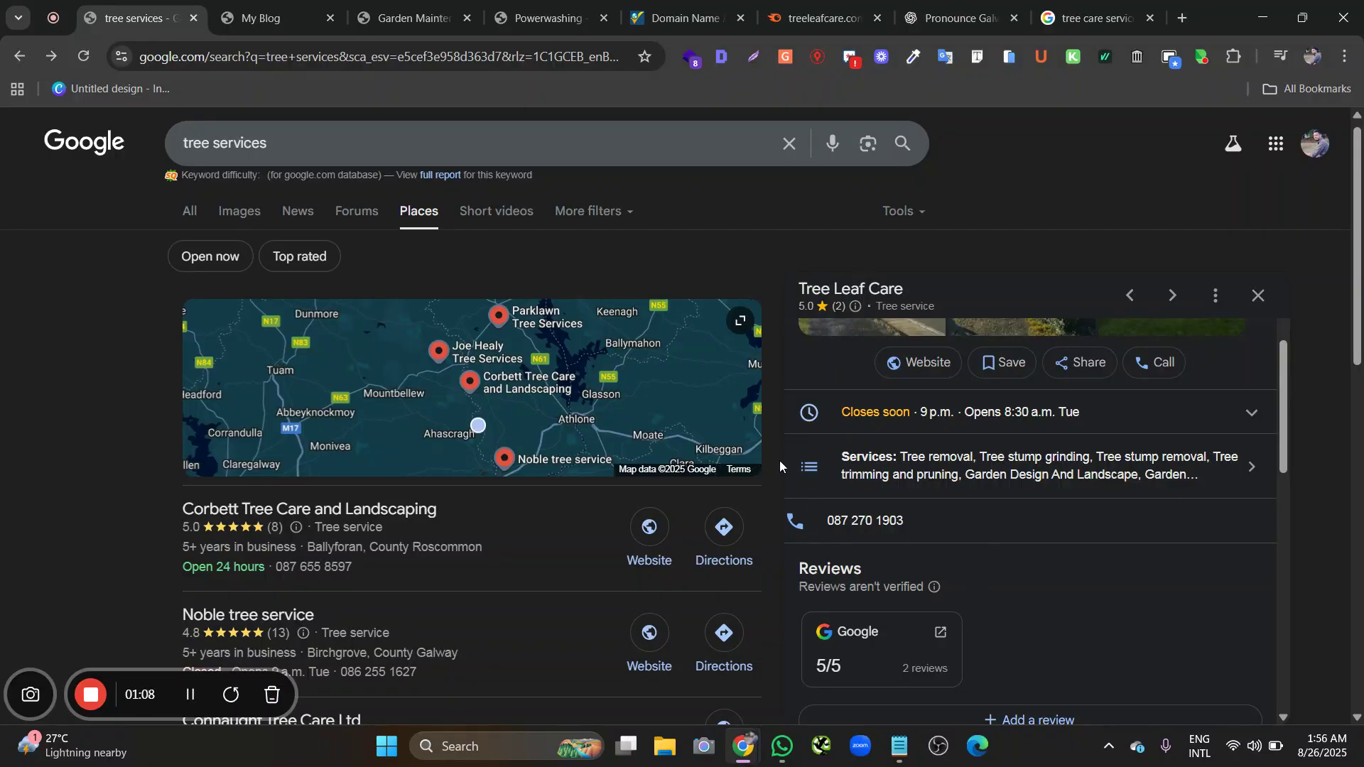
click(803, 465)
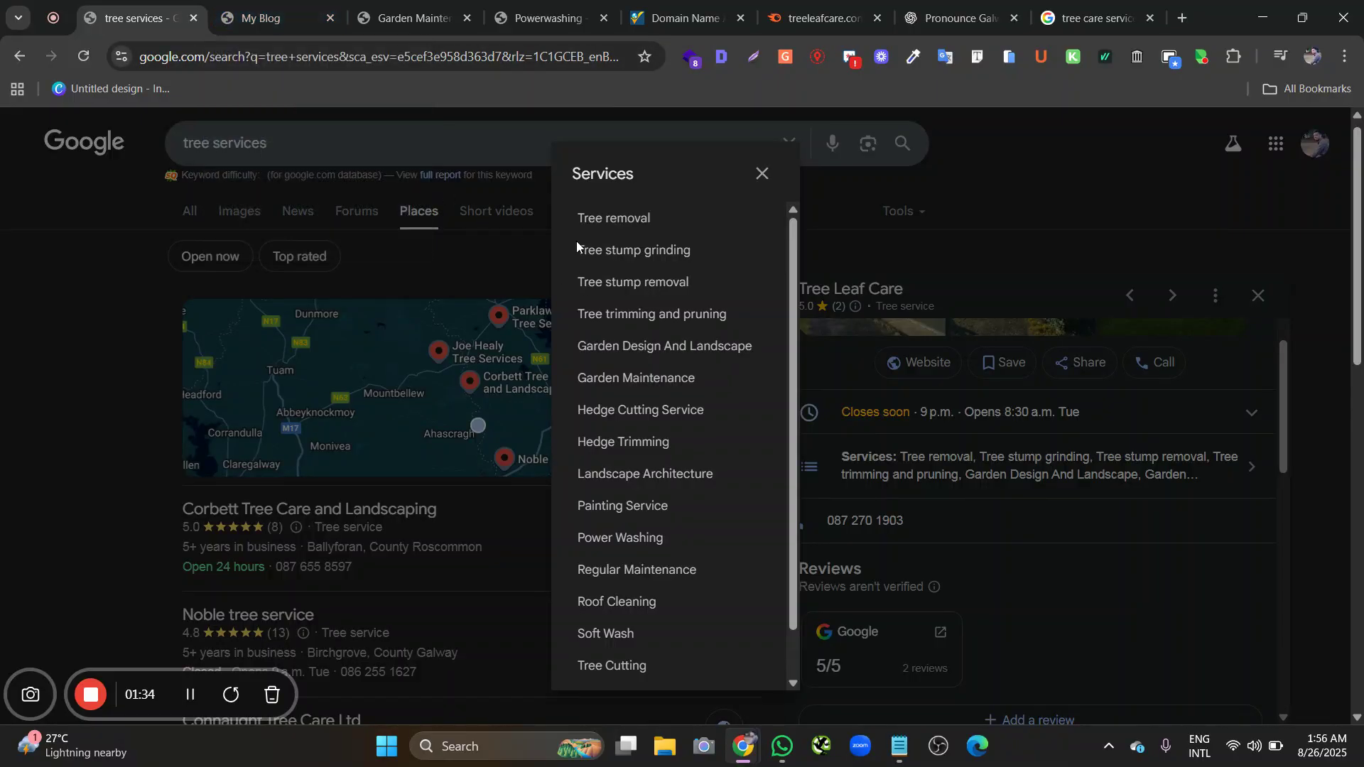
drag(569, 213, 652, 219)
right_click(603, 219)
click(645, 241)
click(1015, 153)
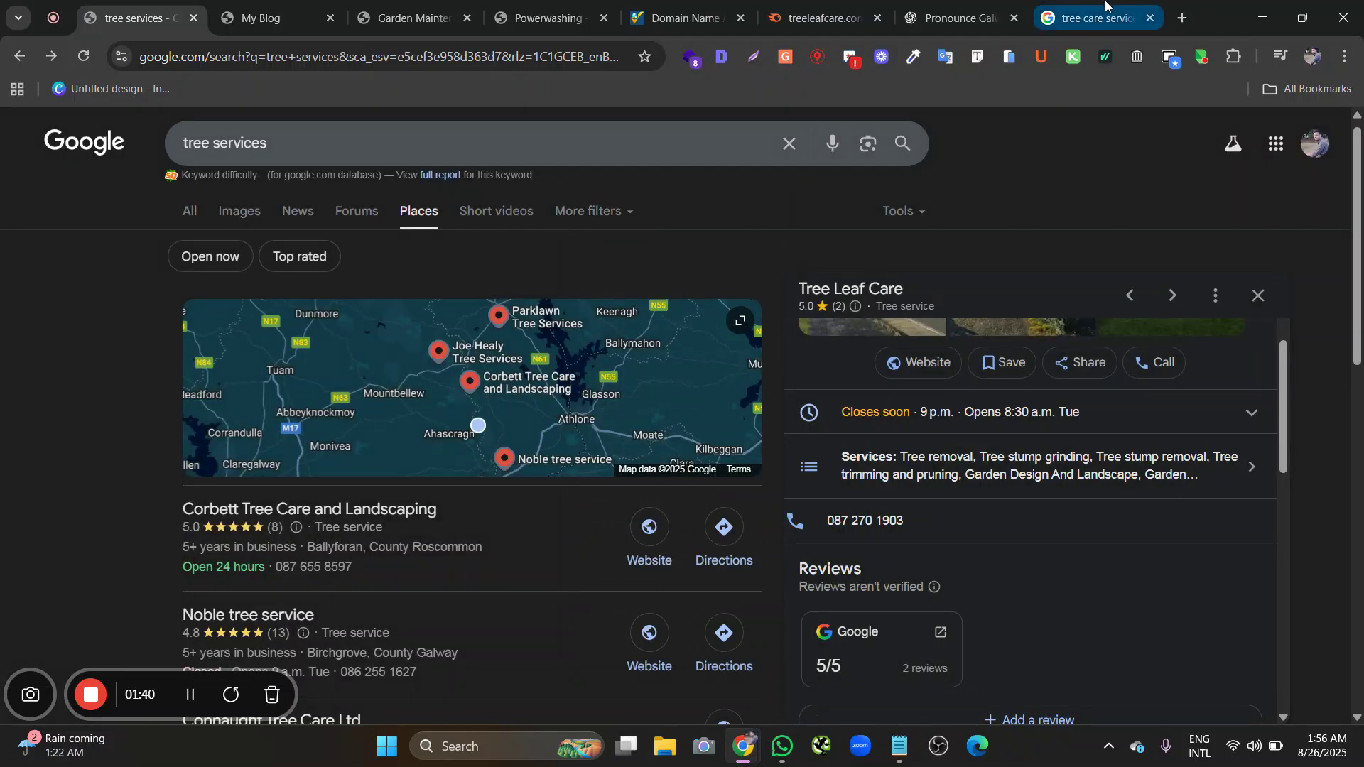
Change the "tree care service galway" Google search to "Tree removal galway" and run it
click(1095, 18)
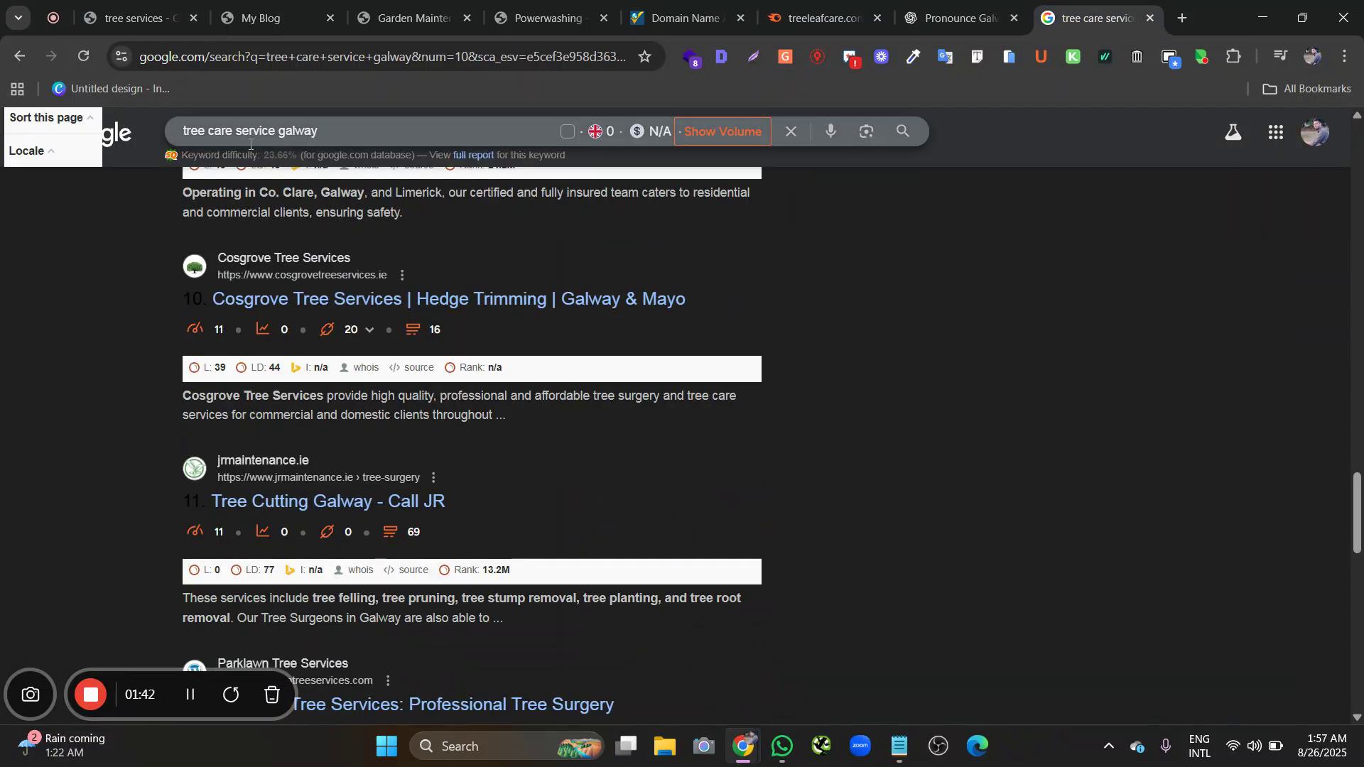
click(228, 133)
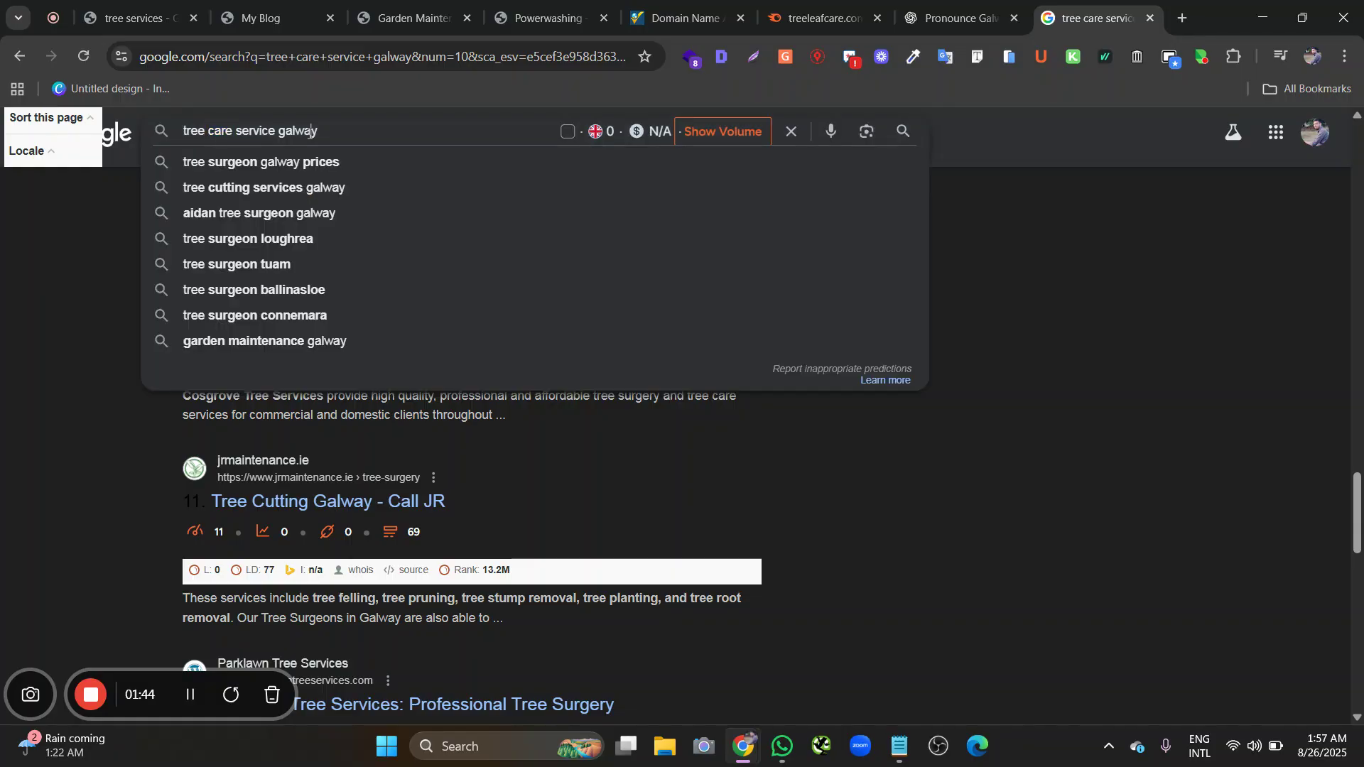
drag(183, 133, 277, 134)
text(Tree removal)
key(Return)
Look through the whole first page of "Tree removal galway" results for the Tree Leaf Care website
scroll(130, 440, down, 10)
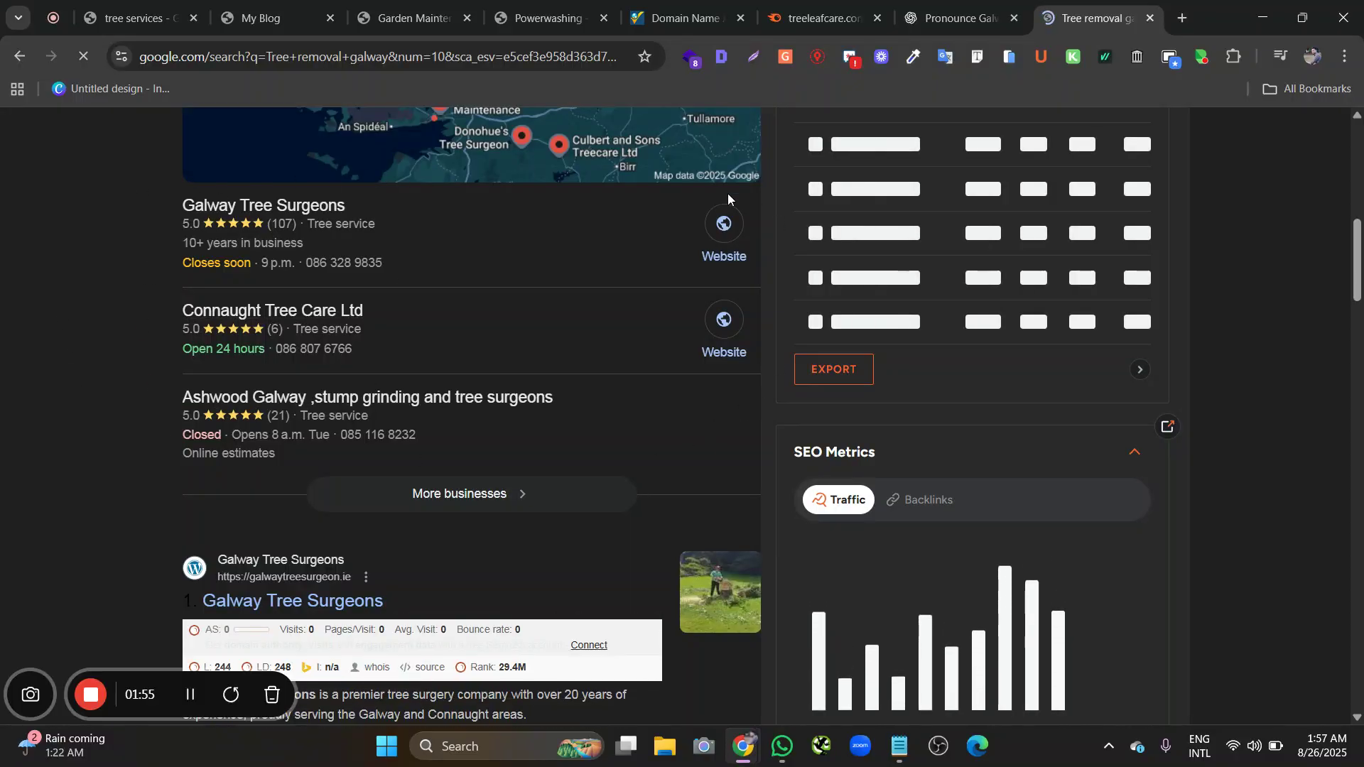
scroll(122, 324, down, 3)
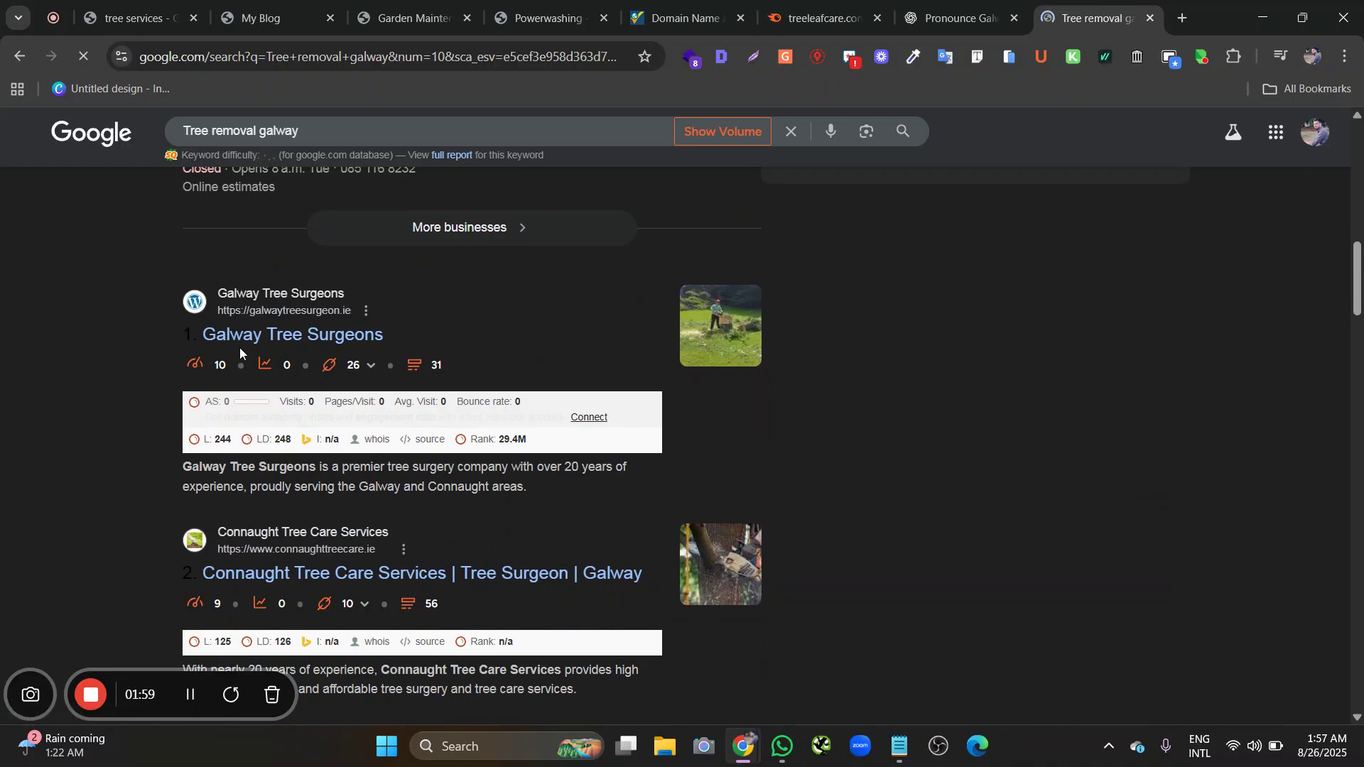
scroll(168, 331, down, 3)
scroll(185, 294, down, 3)
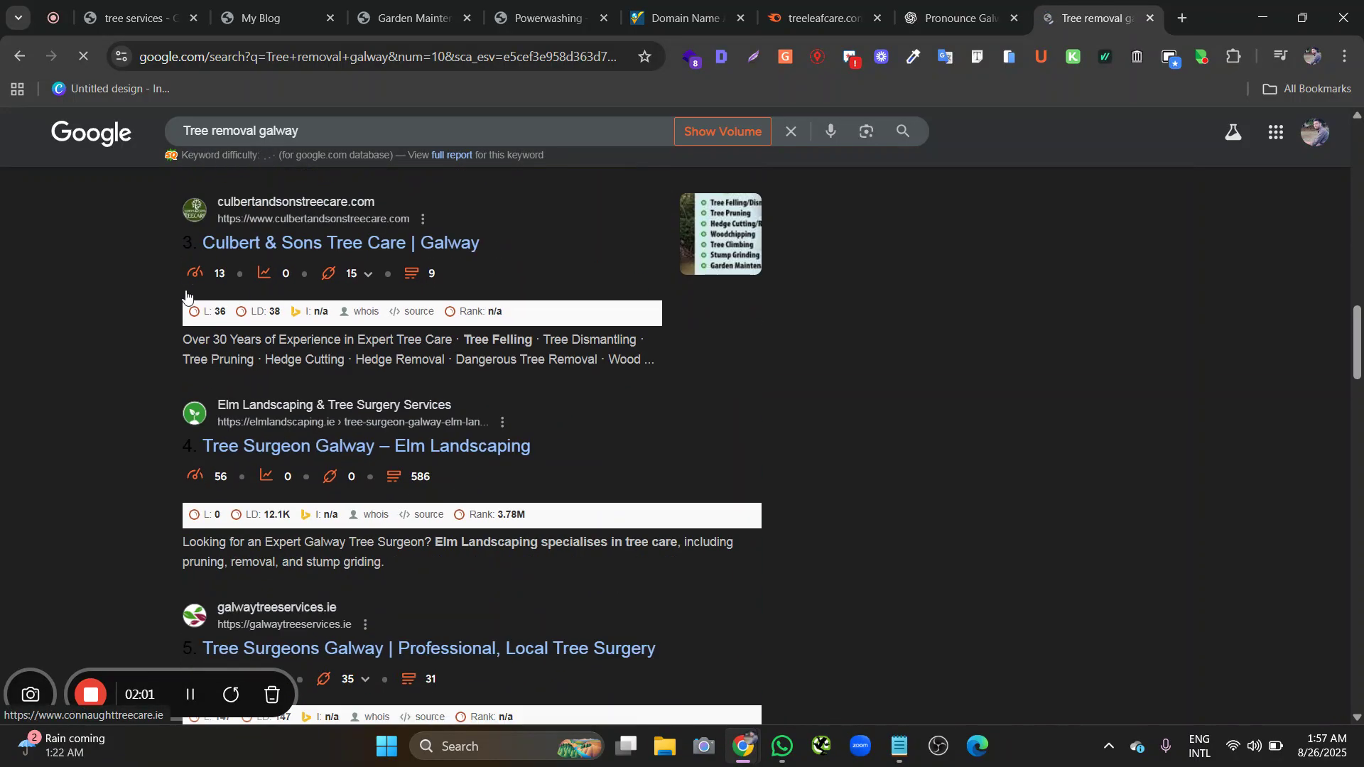
scroll(36, 385, down, 6)
scroll(74, 364, down, 8)
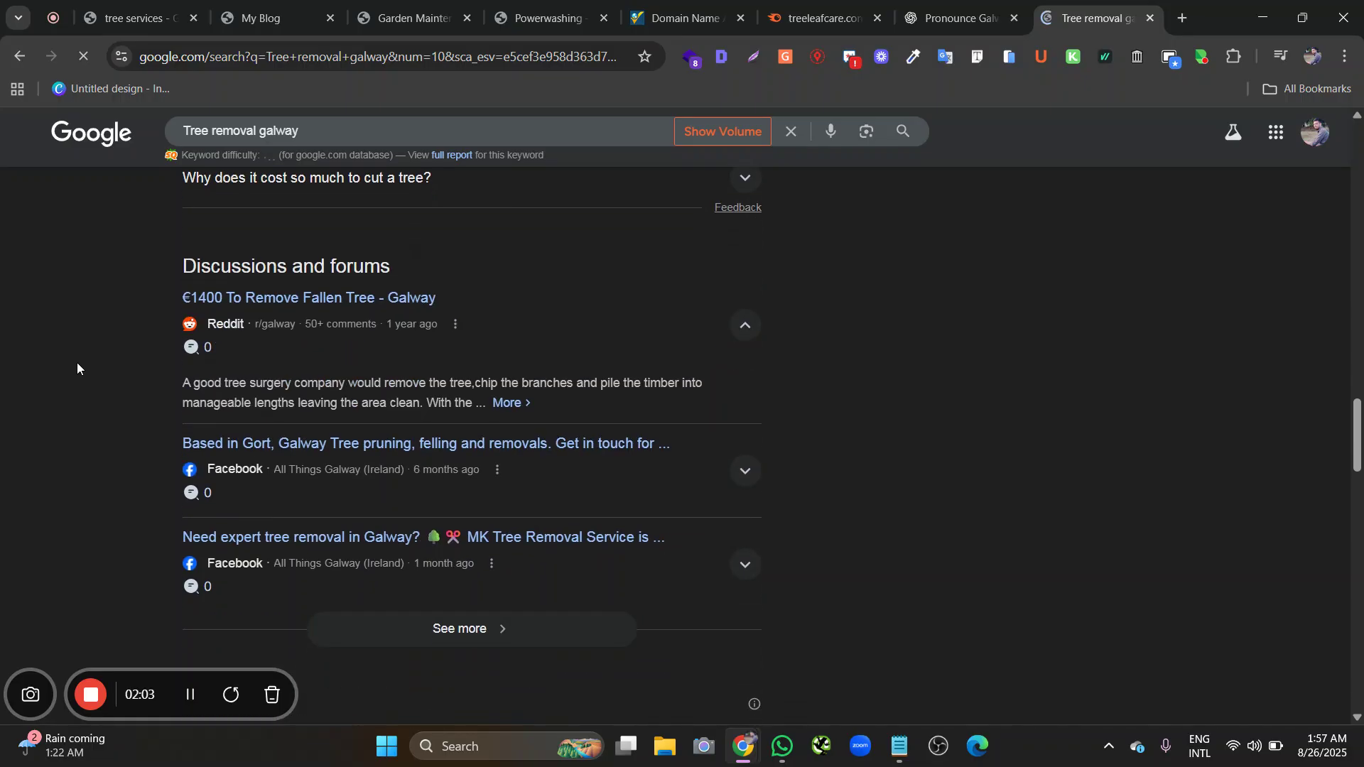
scroll(78, 360, down, 6)
scroll(80, 360, up, 10)
scroll(80, 360, down, 2)
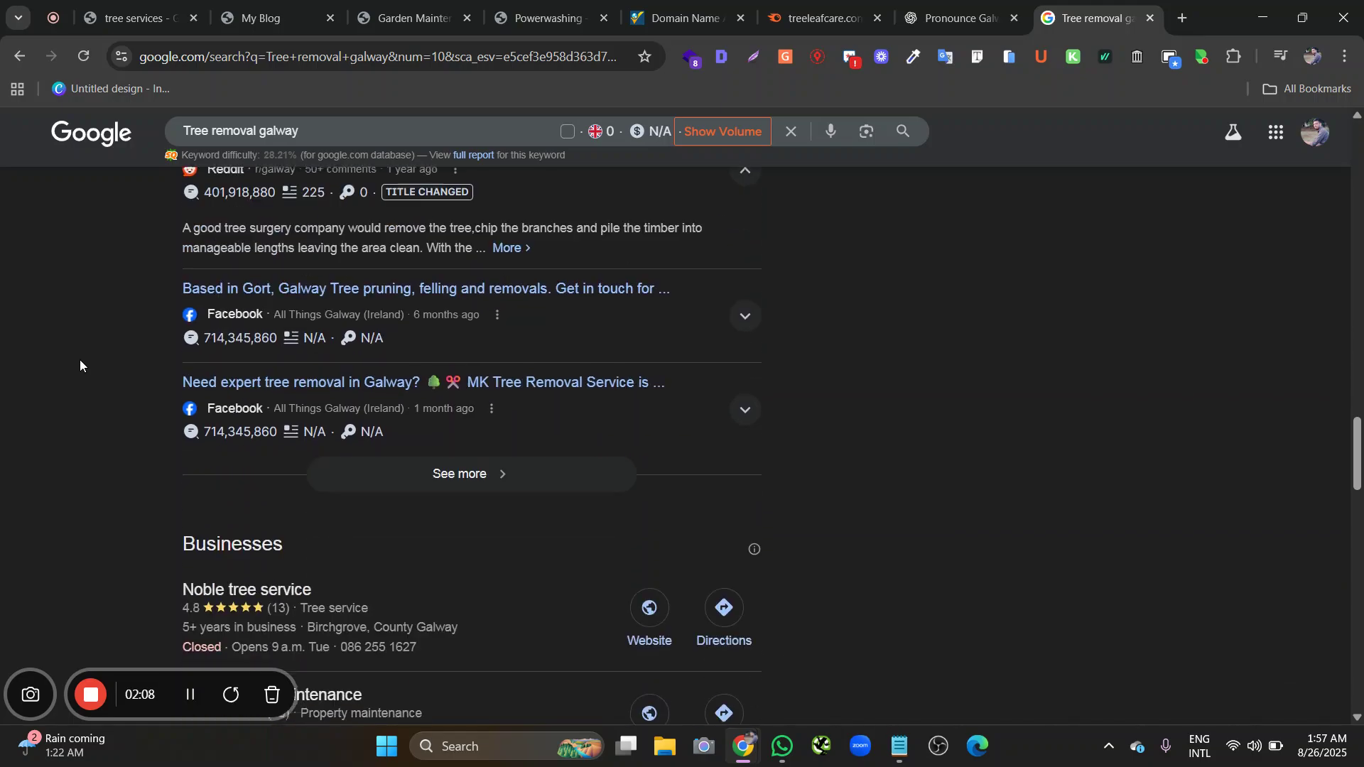
scroll(125, 518, down, 7)
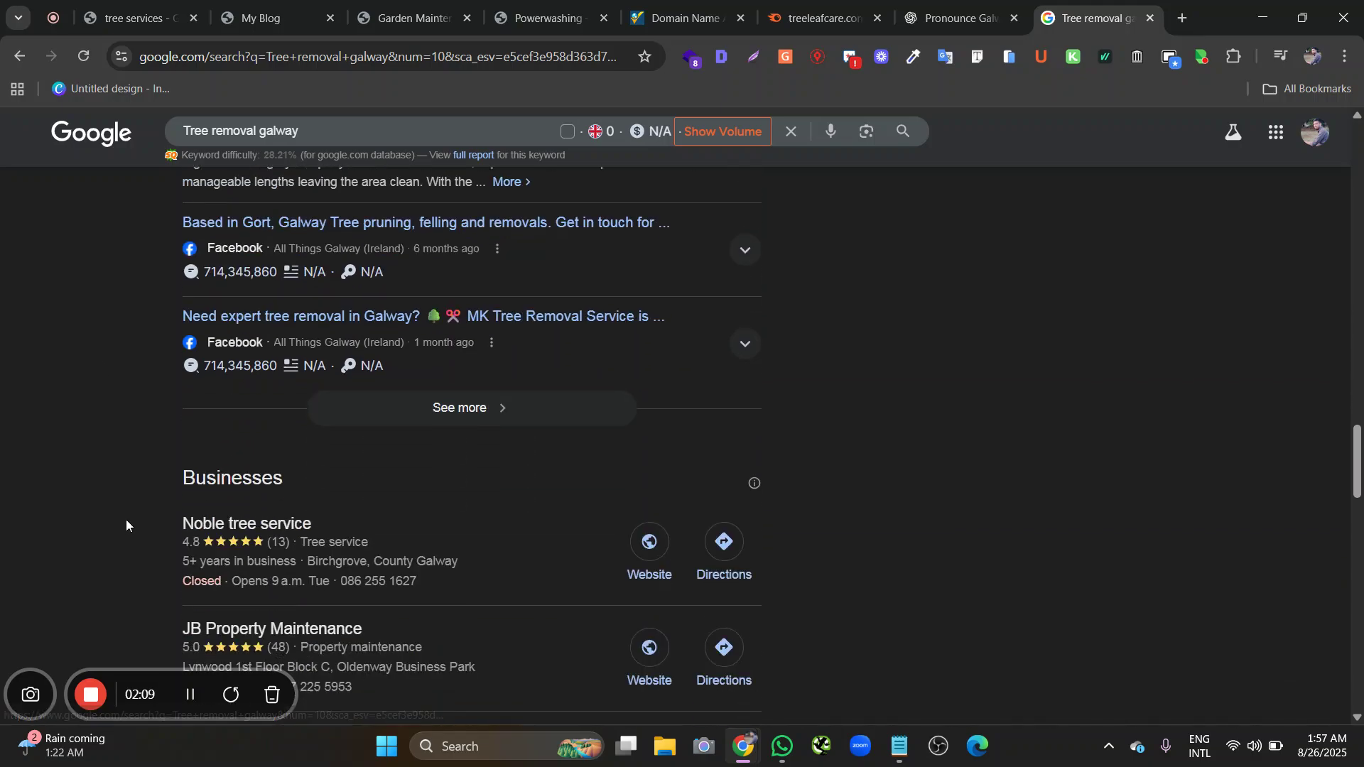
scroll(122, 514, down, 10)
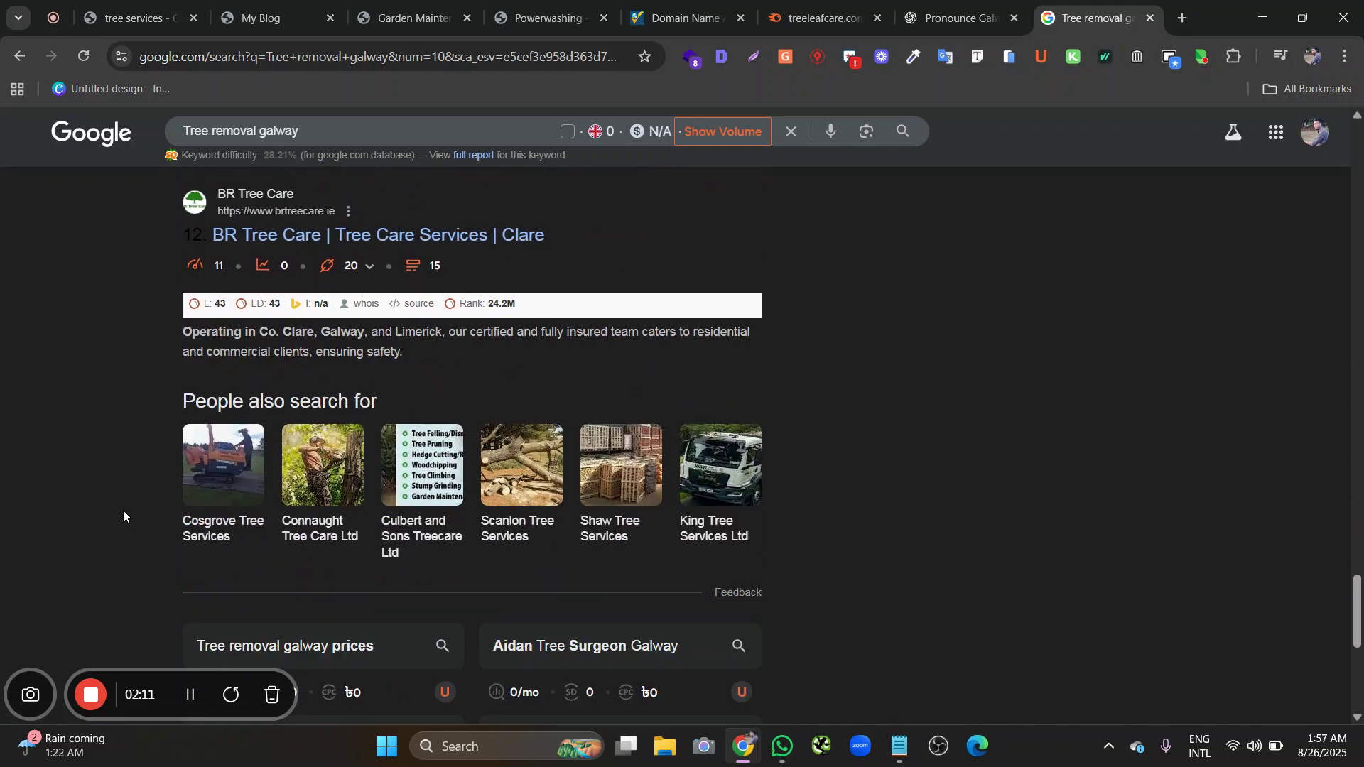
scroll(124, 516, down, 2)
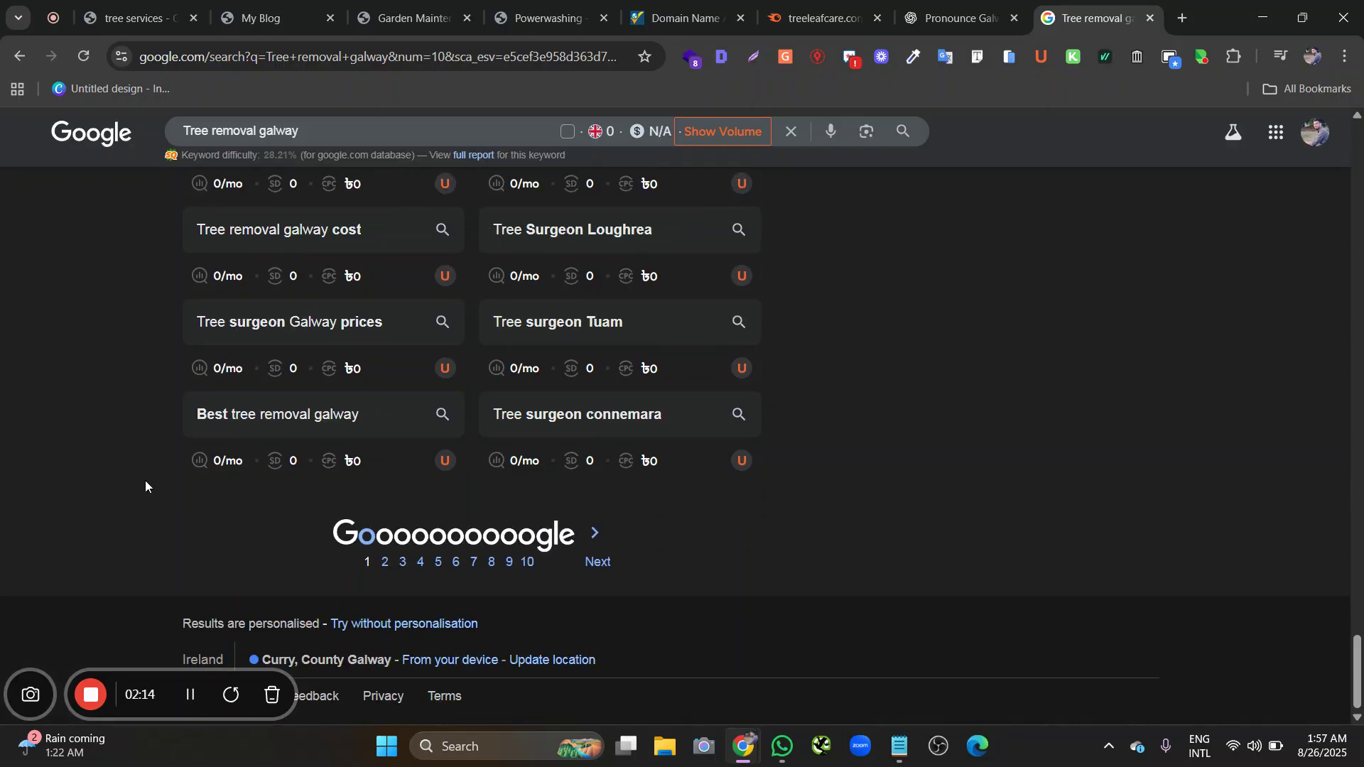
scroll(146, 482, up, 1)
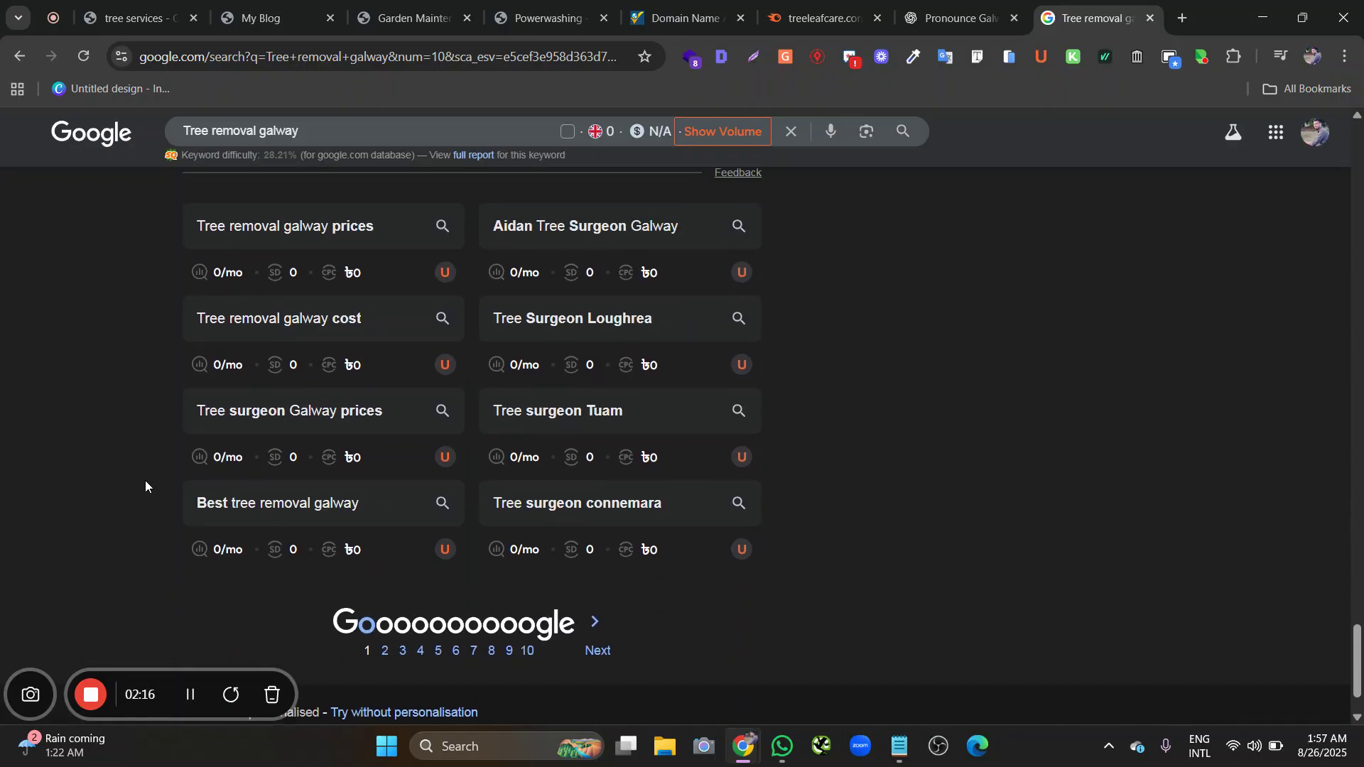
scroll(145, 480, up, 7)
scroll(145, 480, down, 8)
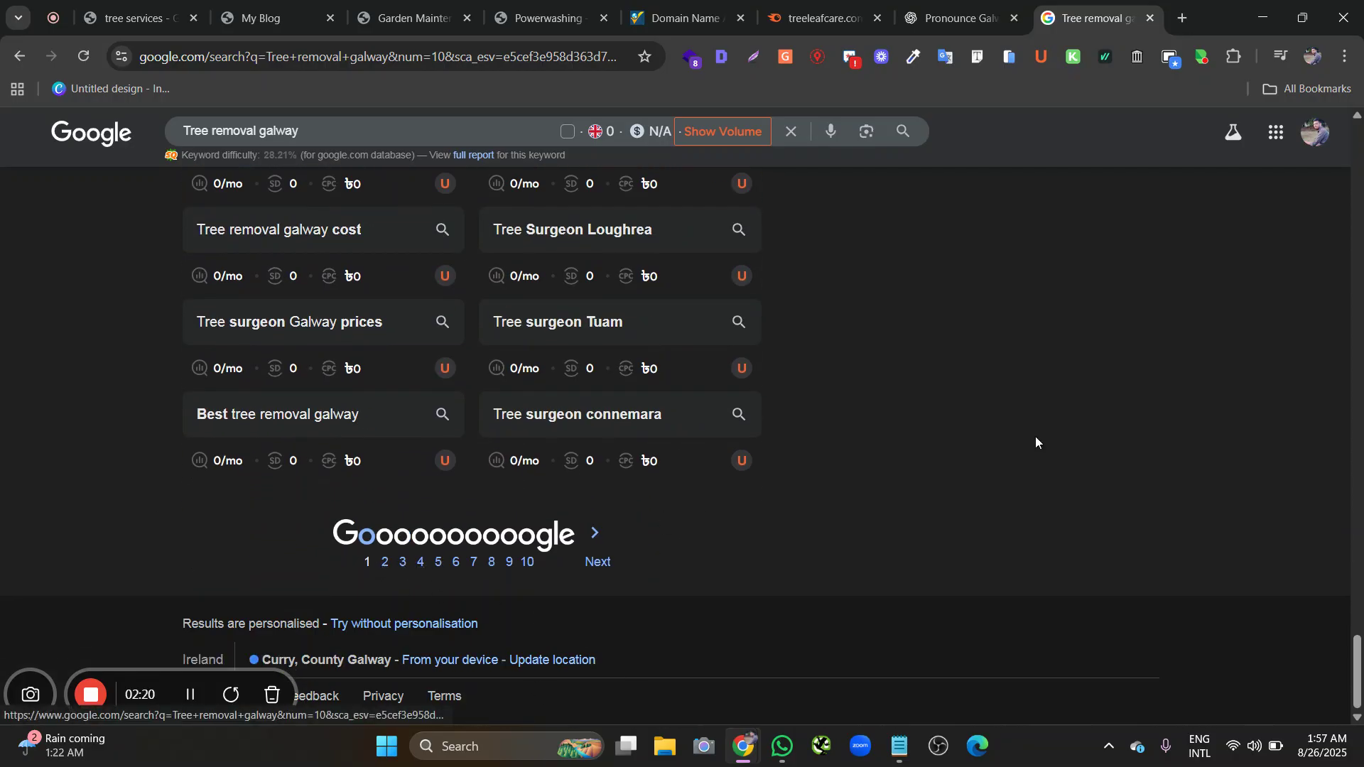
scroll(1018, 420, up, 1)
scroll(1018, 419, up, 10)
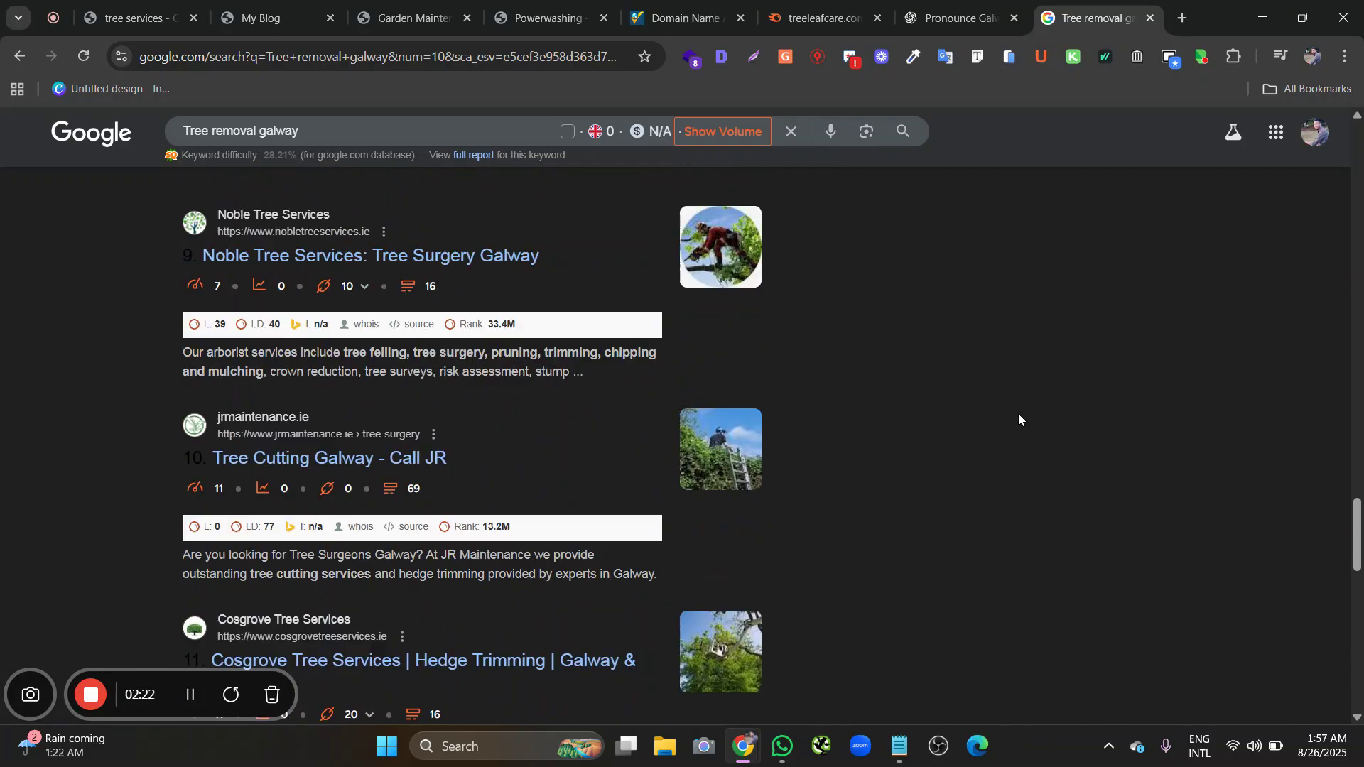
scroll(1018, 414, up, 15)
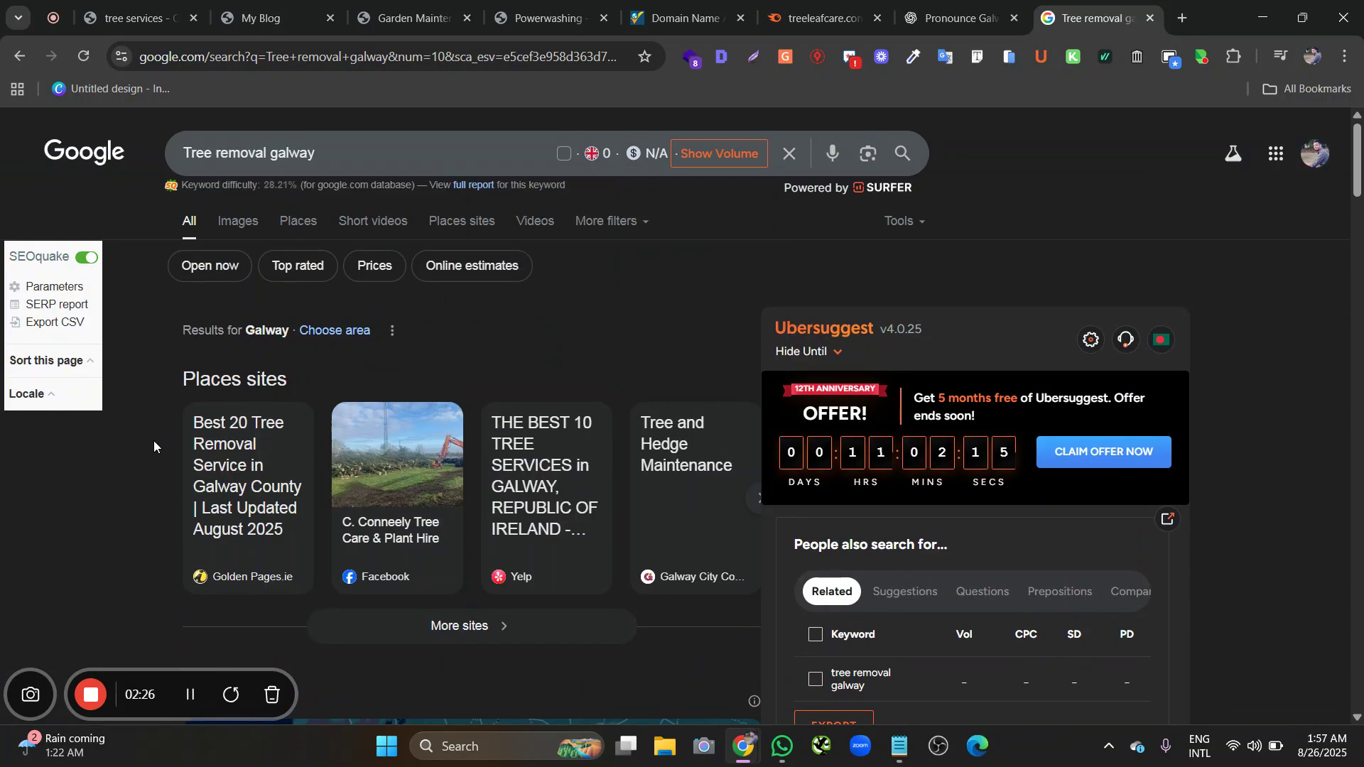
Examine the local business listings and the top-ranked competitors in the tree removal results
scroll(132, 438, down, 7)
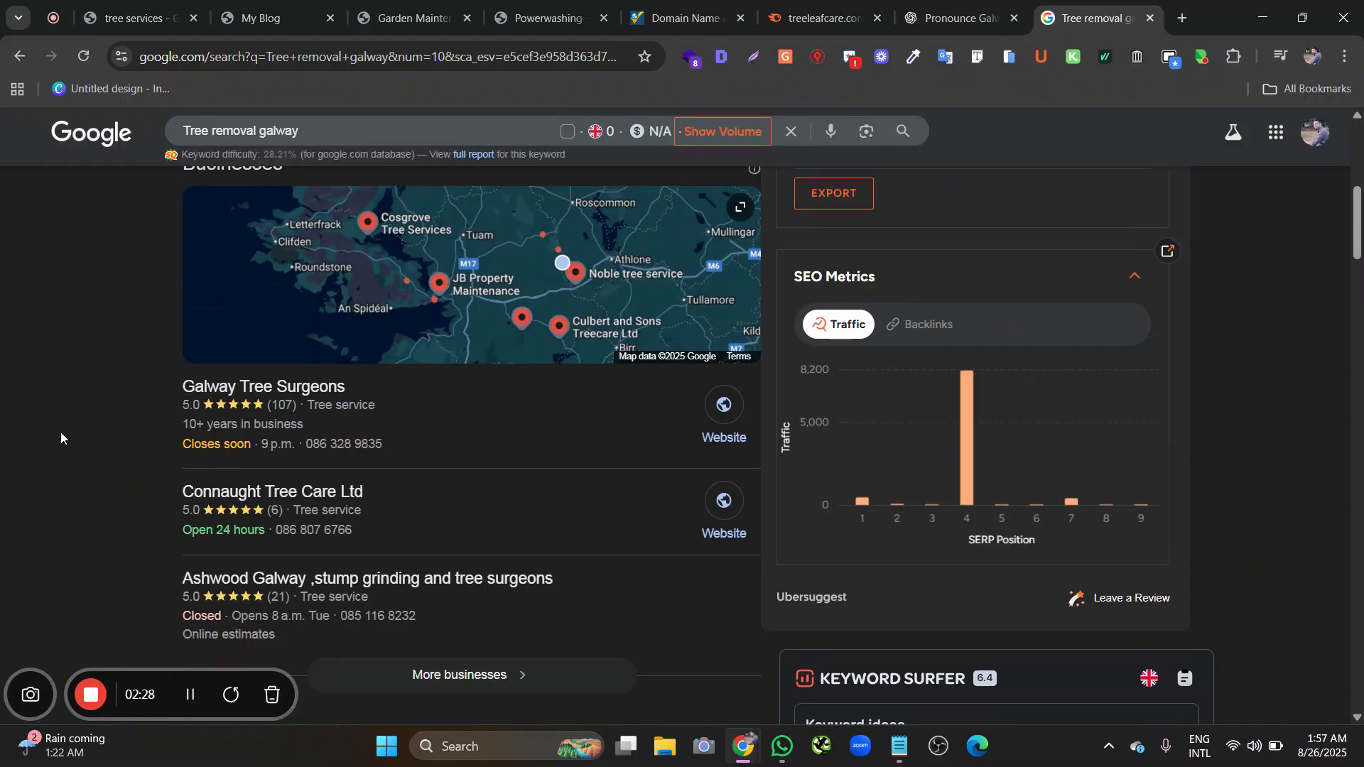
scroll(61, 432, down, 5)
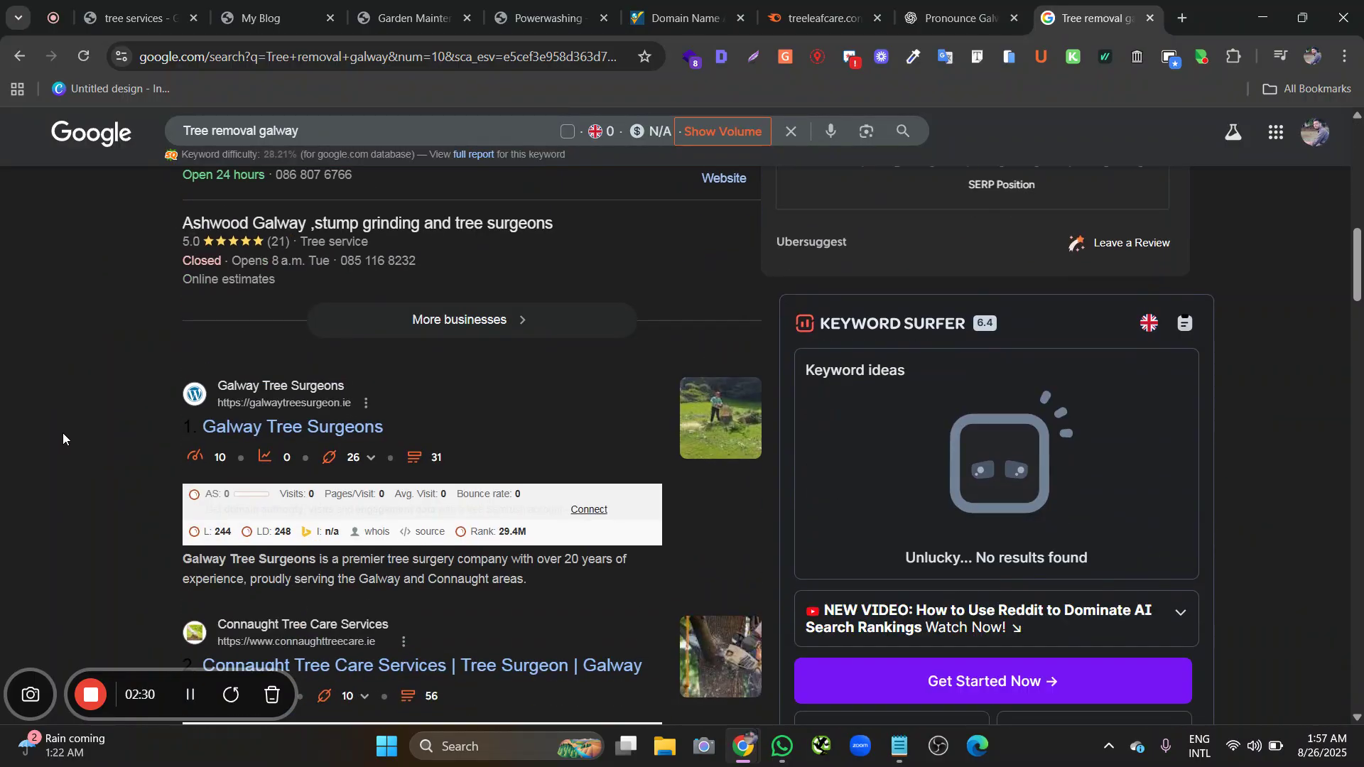
scroll(63, 433, down, 5)
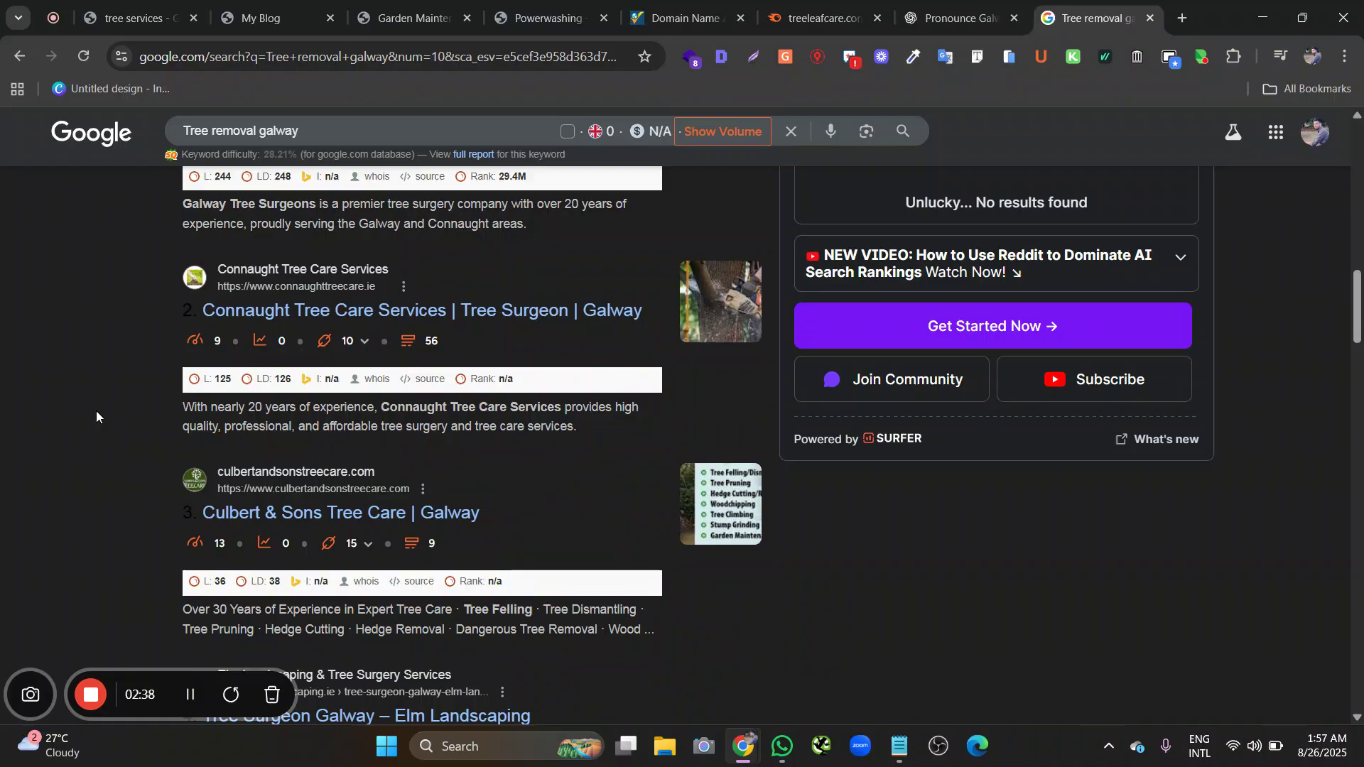
scroll(96, 411, up, 15)
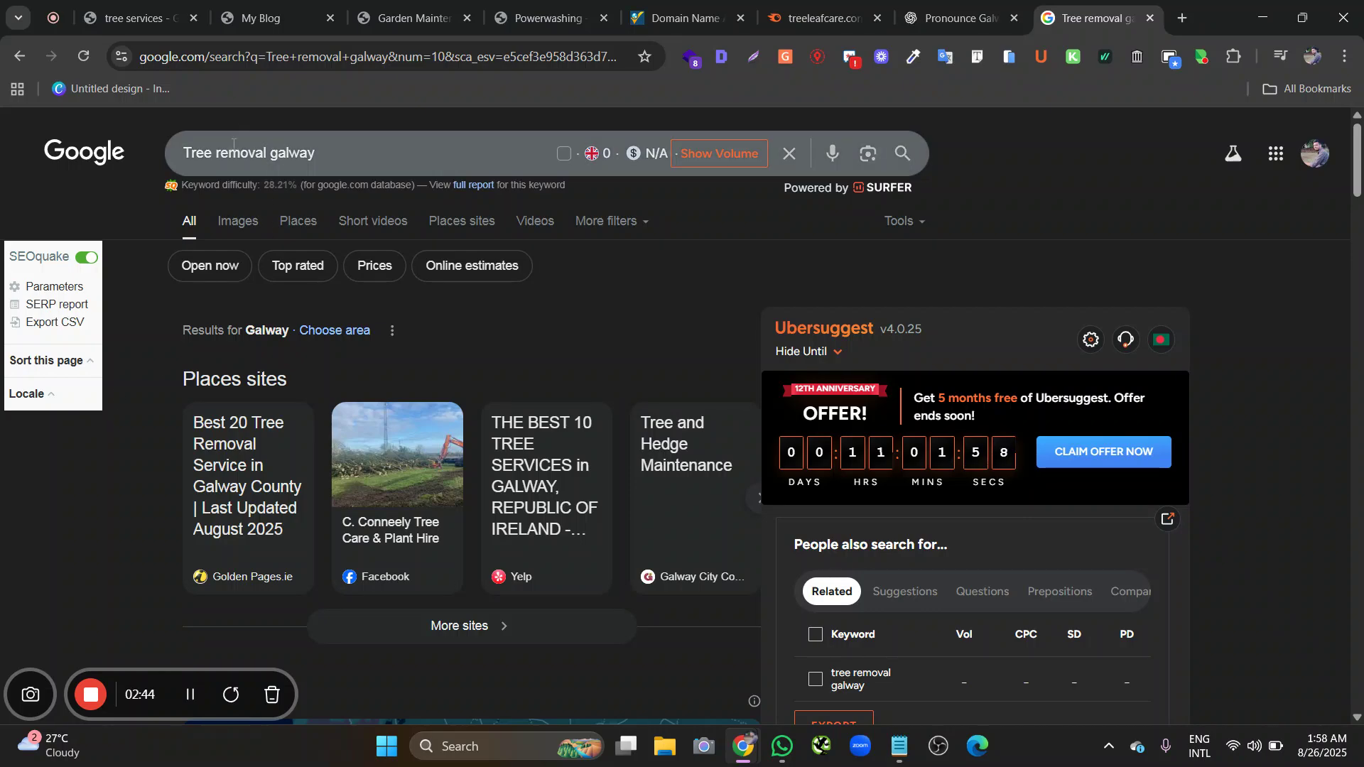
Compare Tree Leaf Care's Google listing and homepage with the top organic results for tree removal in Galway
click(143, 20)
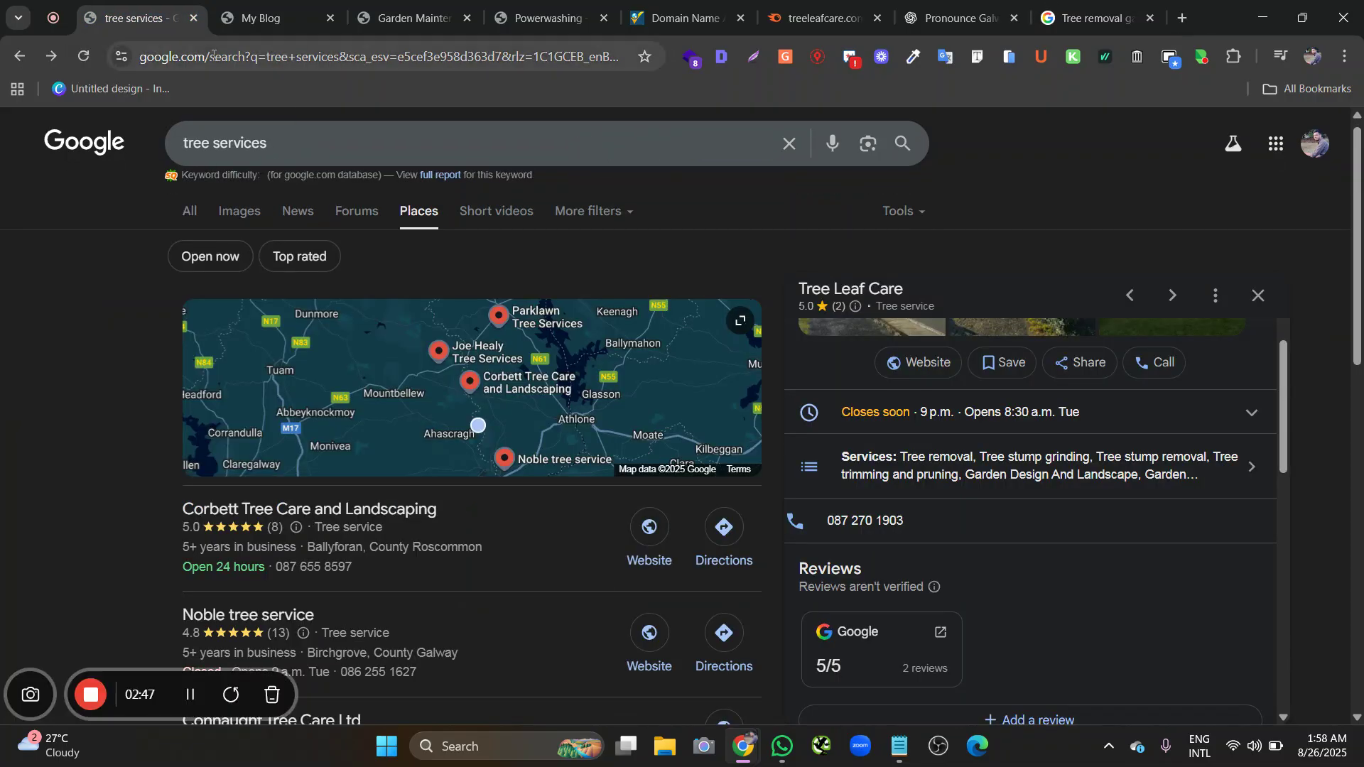
click(257, 5)
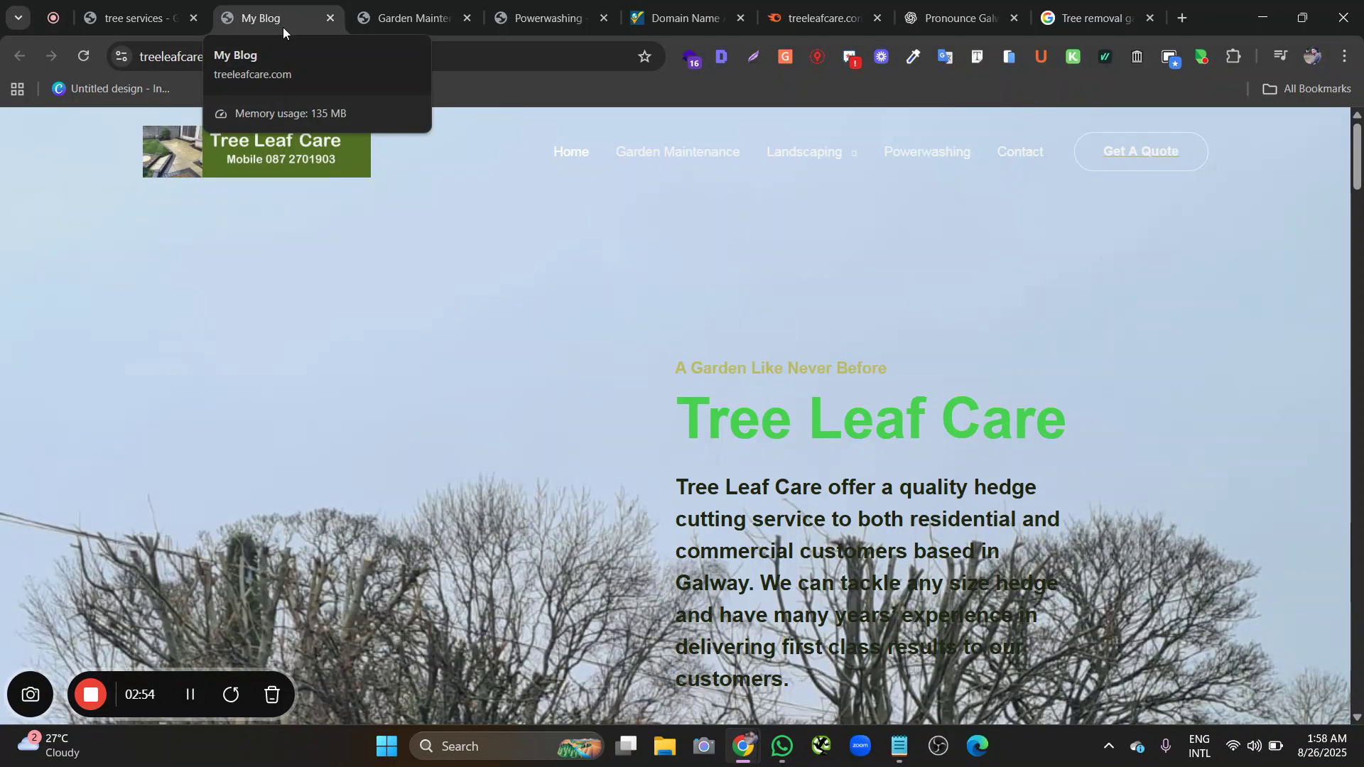
click(1080, 18)
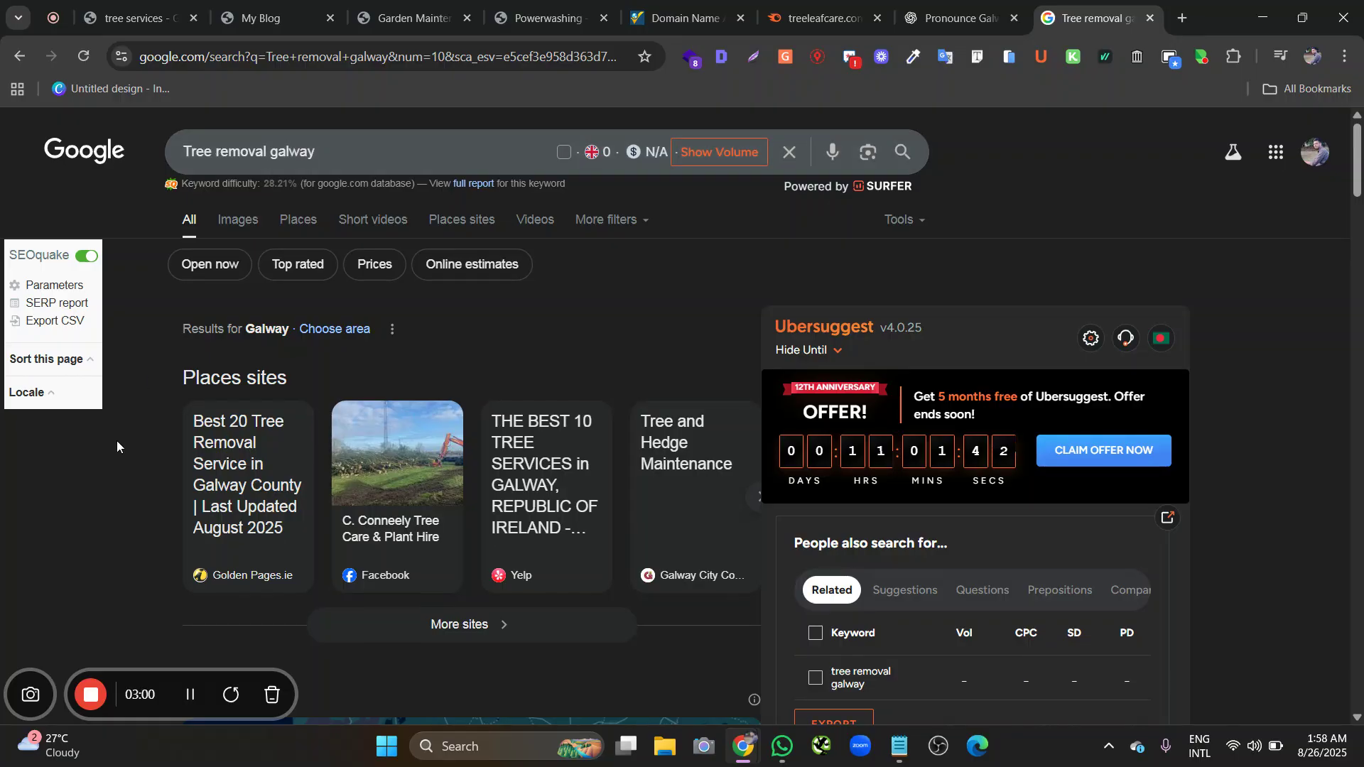
scroll(118, 441, down, 5)
scroll(128, 437, down, 7)
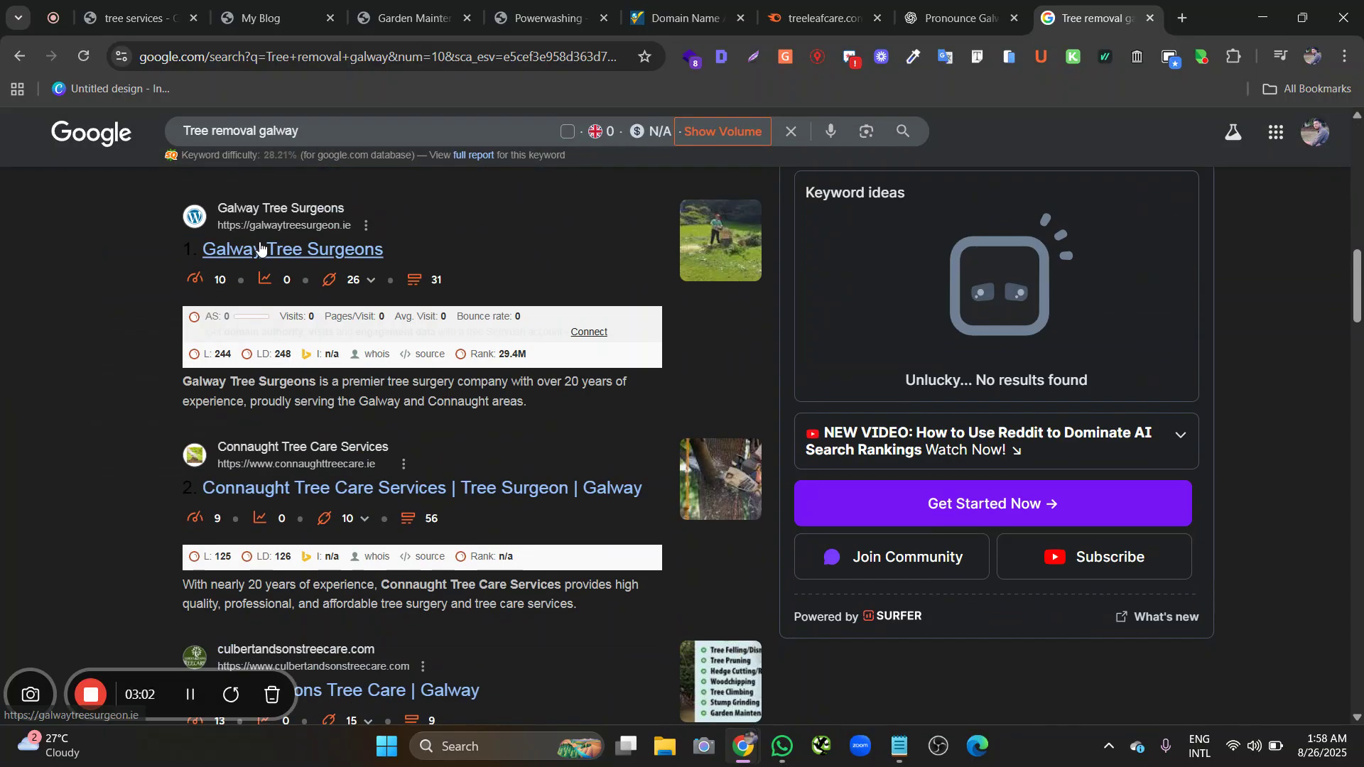
Inspect the Tree Leaf Care homepage's title and meta description in the SEO extension's overview
click(292, 6)
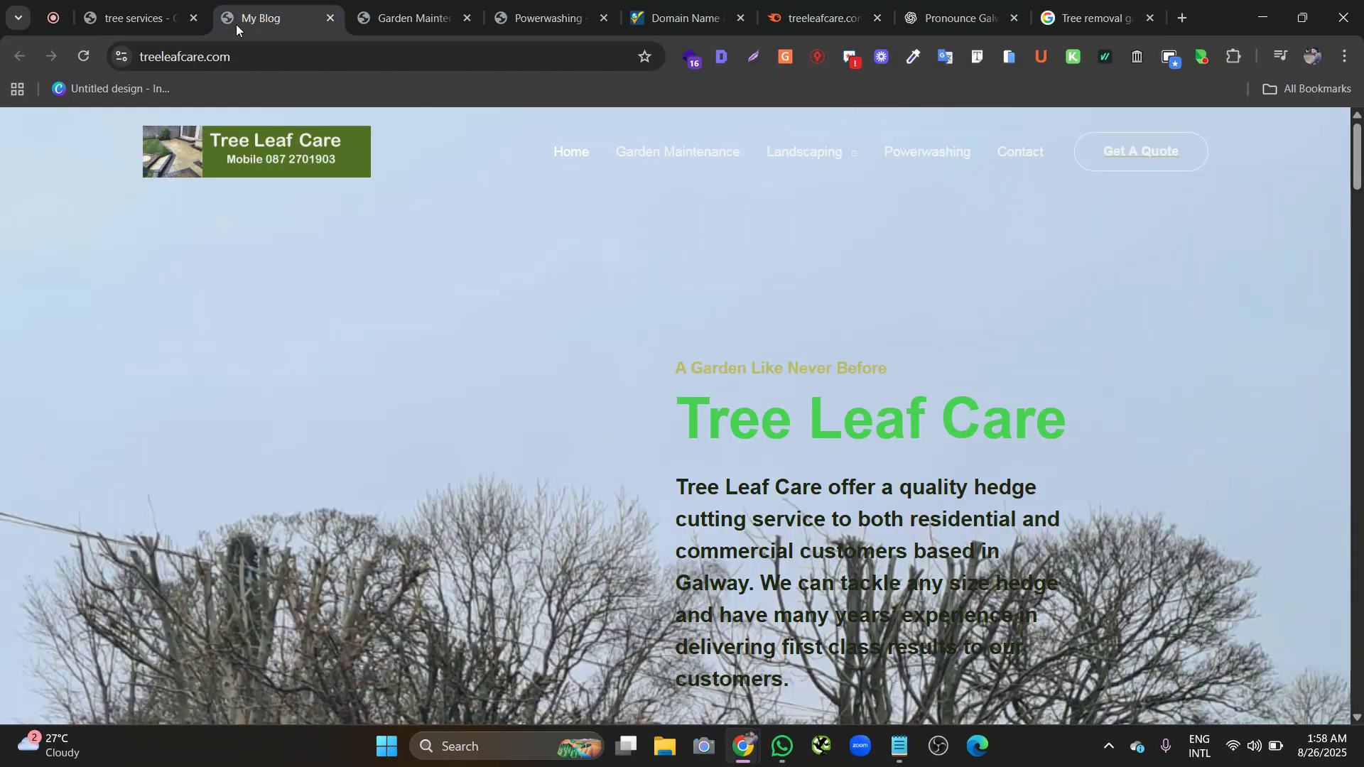
click(720, 64)
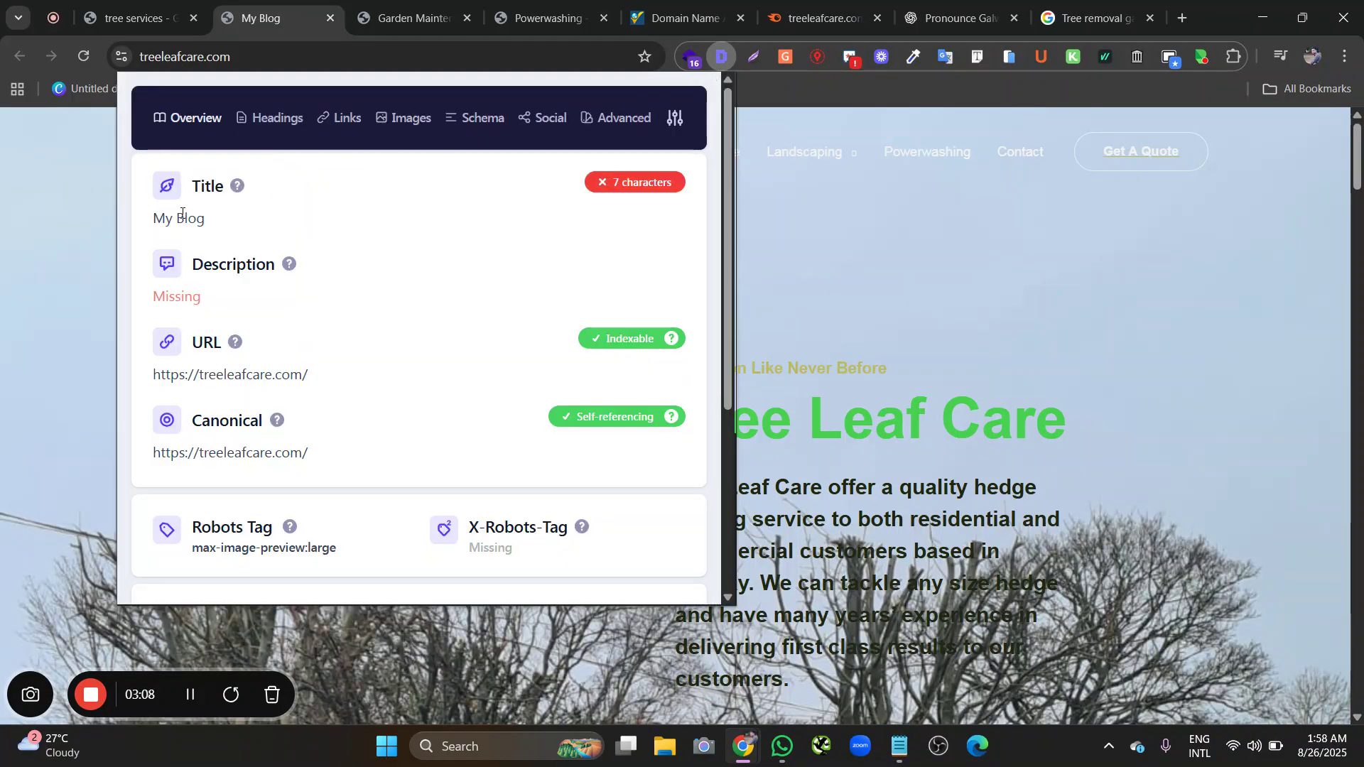
drag(163, 217, 222, 223)
click(223, 223)
Check the homepage's heading structure in the SEO extension, focusing on the H1 and the H5 above it
click(255, 119)
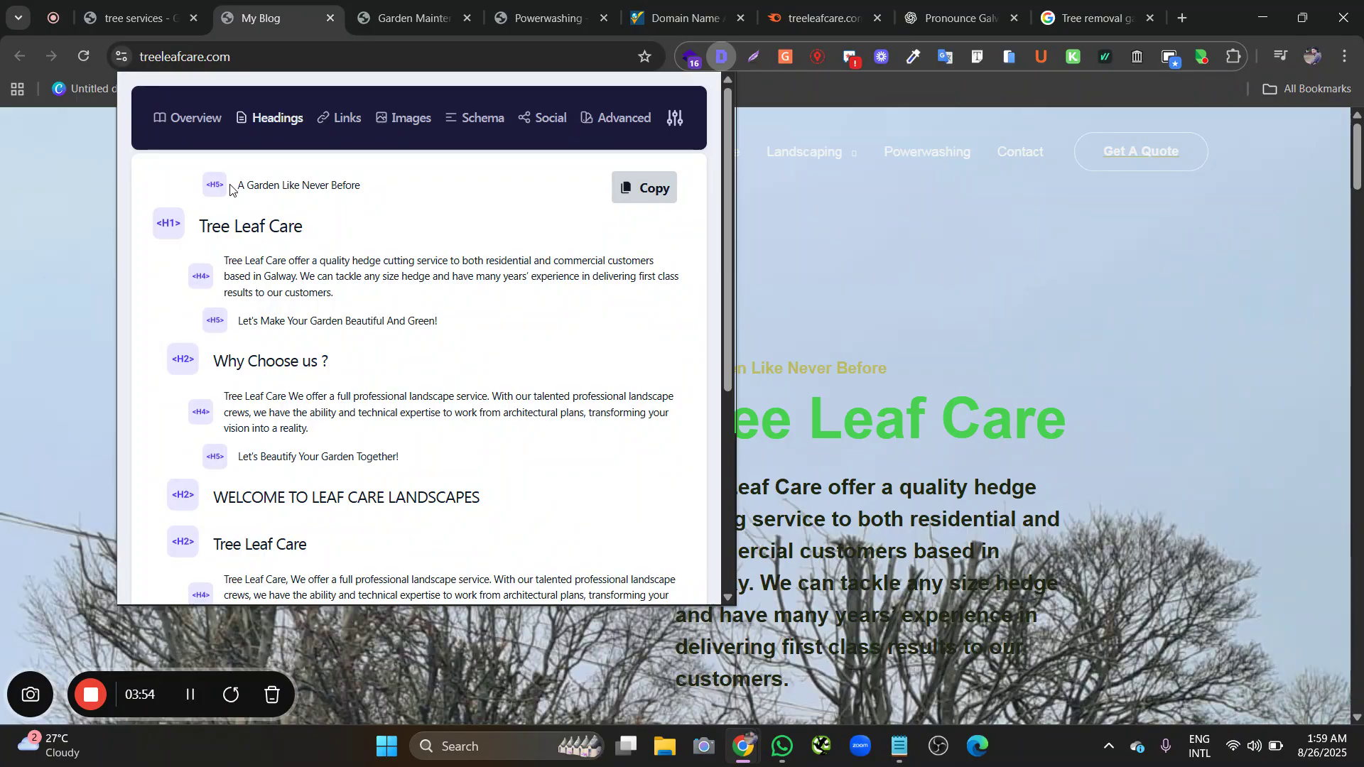
drag(202, 226, 306, 228)
click(303, 228)
drag(314, 235, 275, 186)
click(275, 186)
click(762, 495)
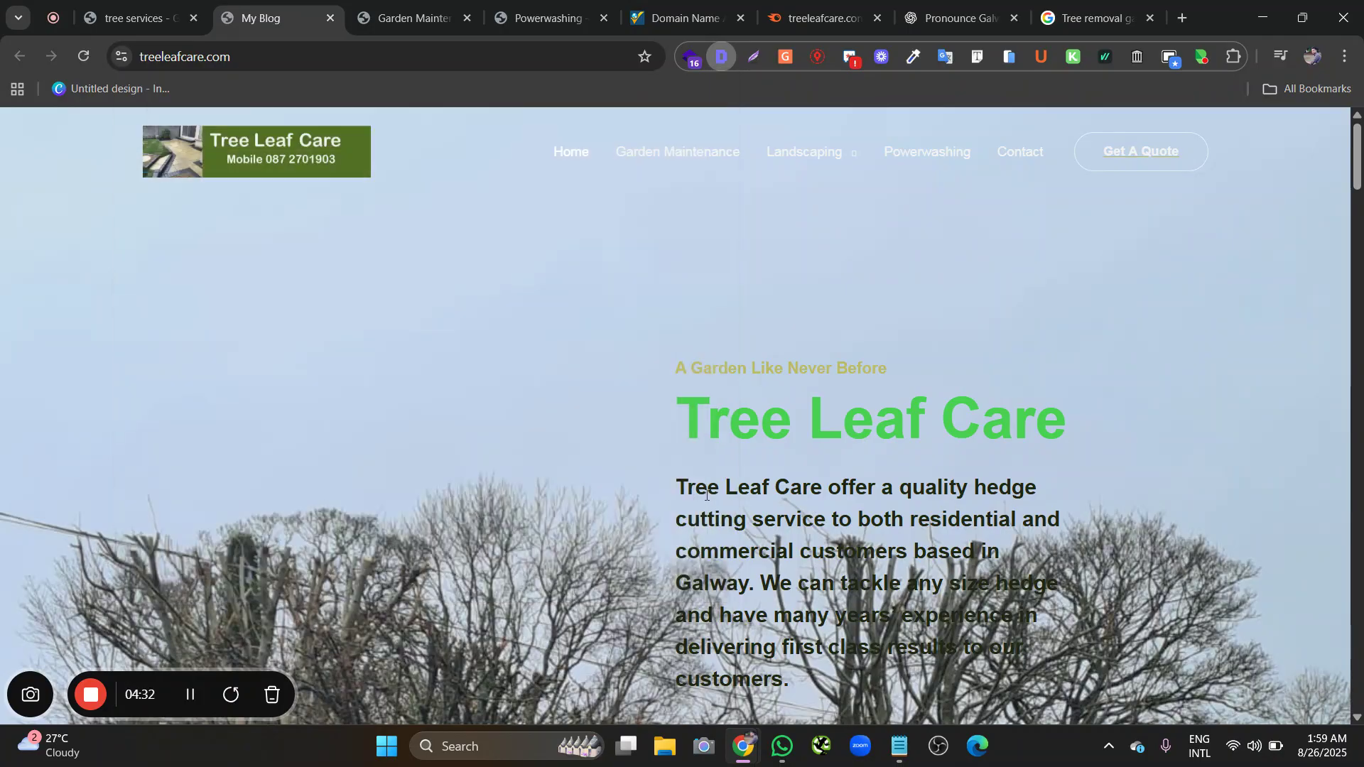
Examine the homepage's hero section, including its tagline, main heading and introductory paragraph
drag(643, 482, 881, 520)
click(858, 515)
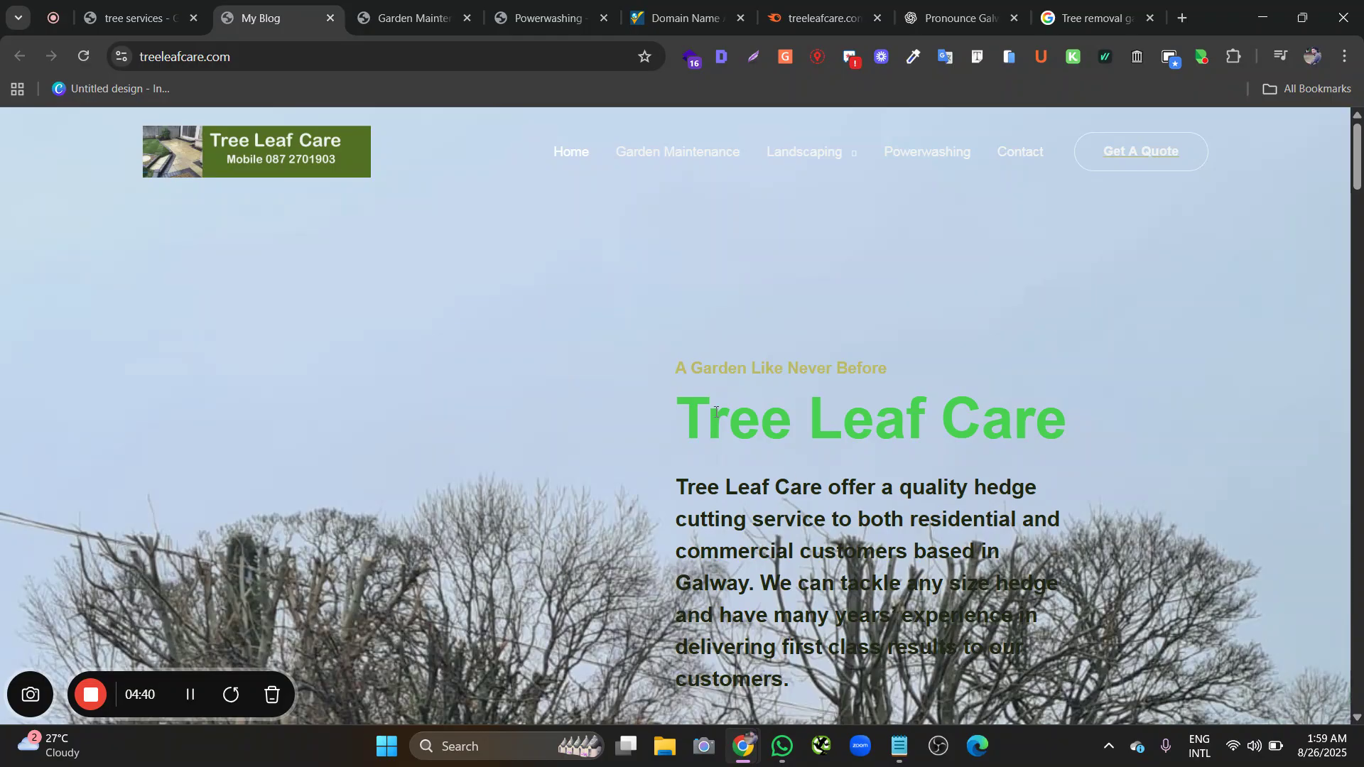
scroll(717, 385, down, 2)
scroll(717, 384, down, 1)
scroll(698, 313, up, 3)
scroll(698, 314, down, 2)
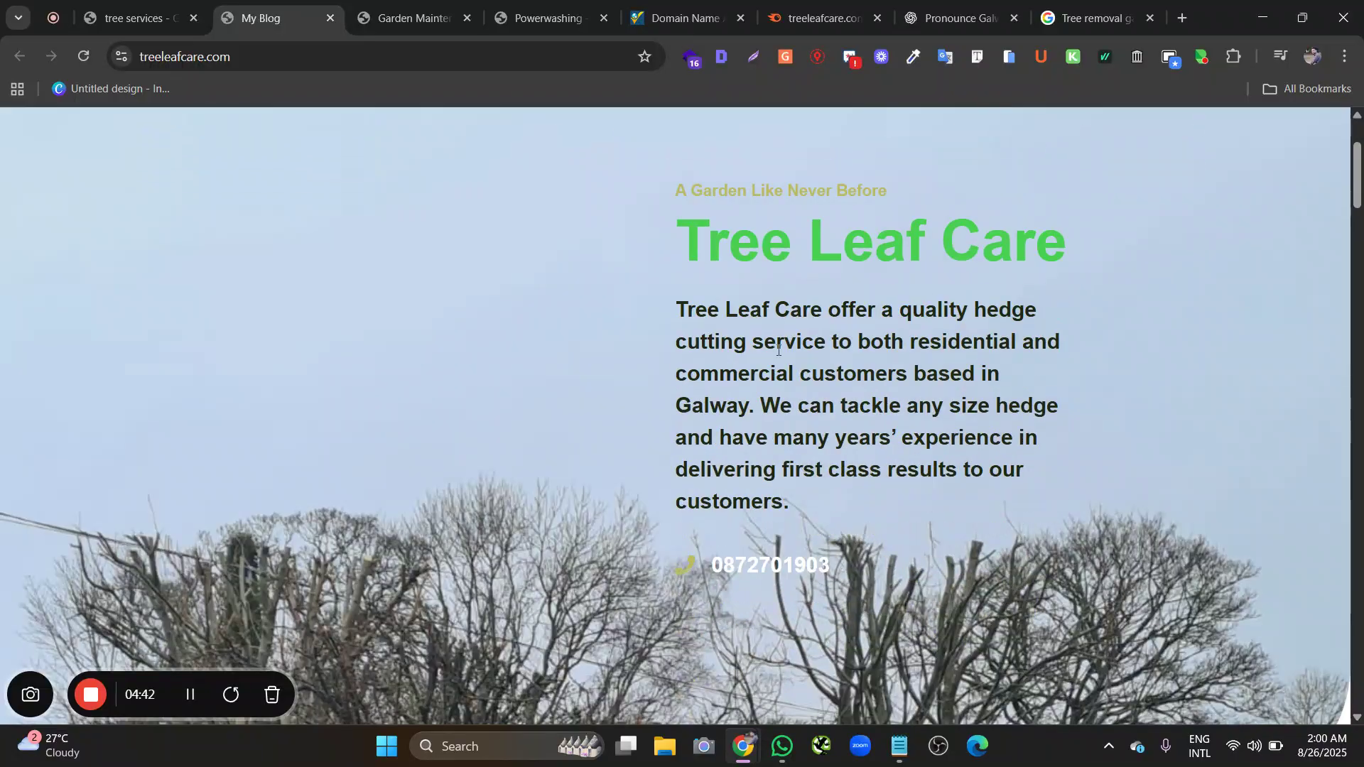
drag(670, 184, 842, 518)
click(822, 404)
scroll(823, 403, up, 3)
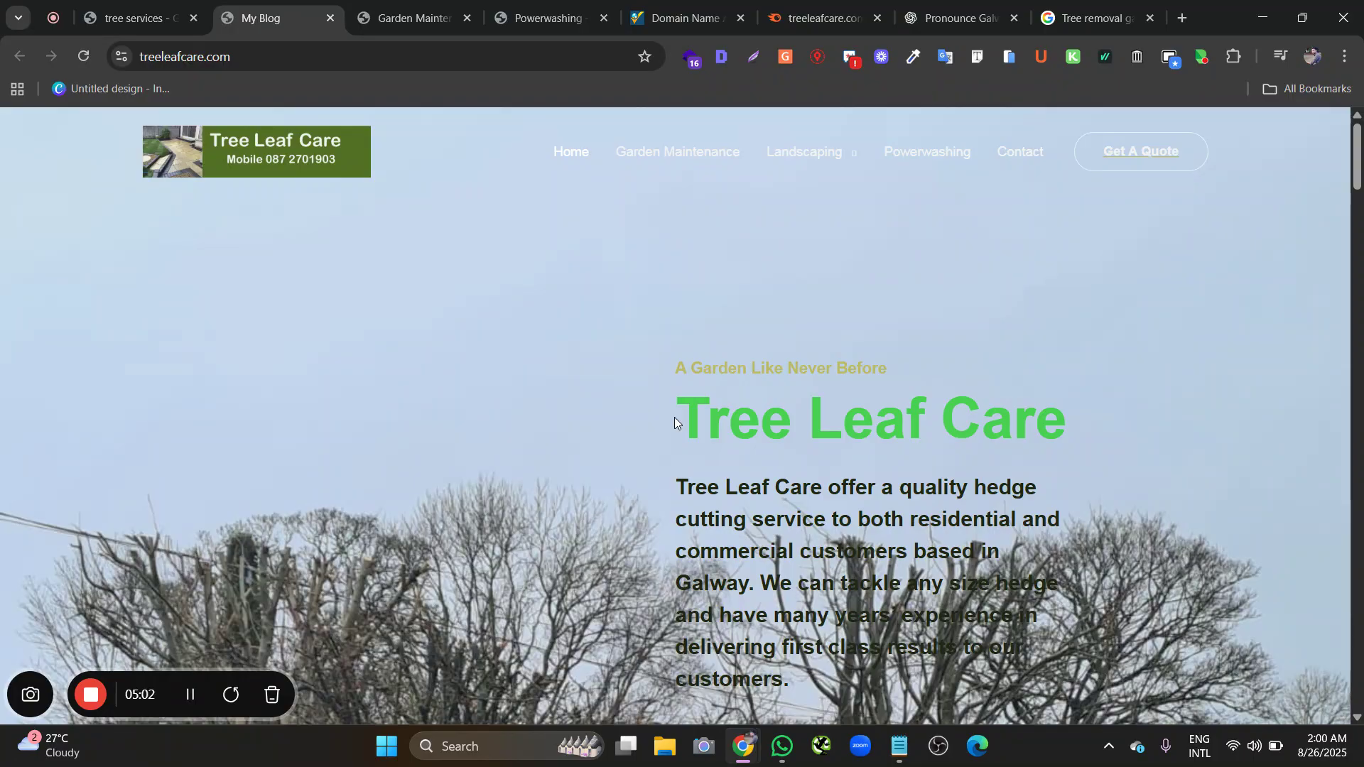
Test whether the phone number link in the homepage's hero section starts a call
scroll(693, 391, down, 3)
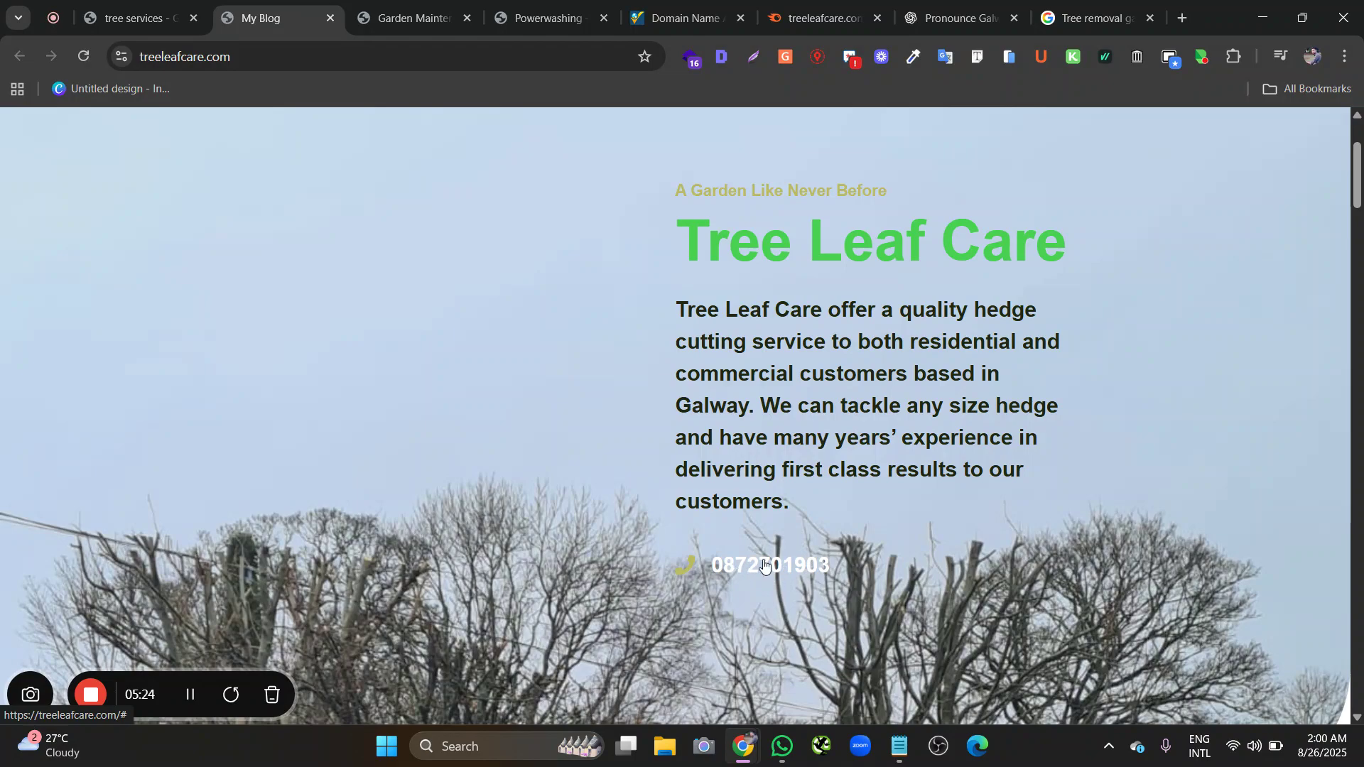
click(741, 563)
scroll(746, 545, down, 2)
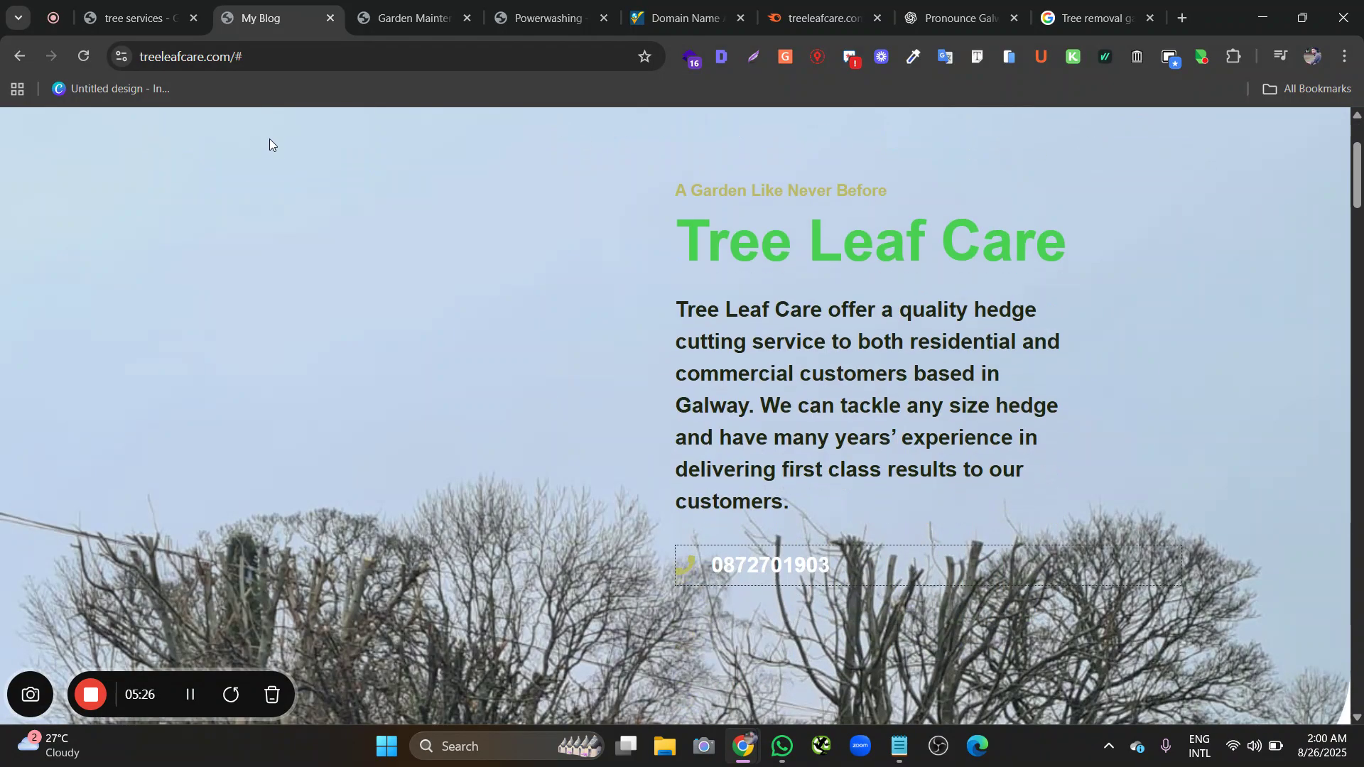
scroll(761, 487, down, 1)
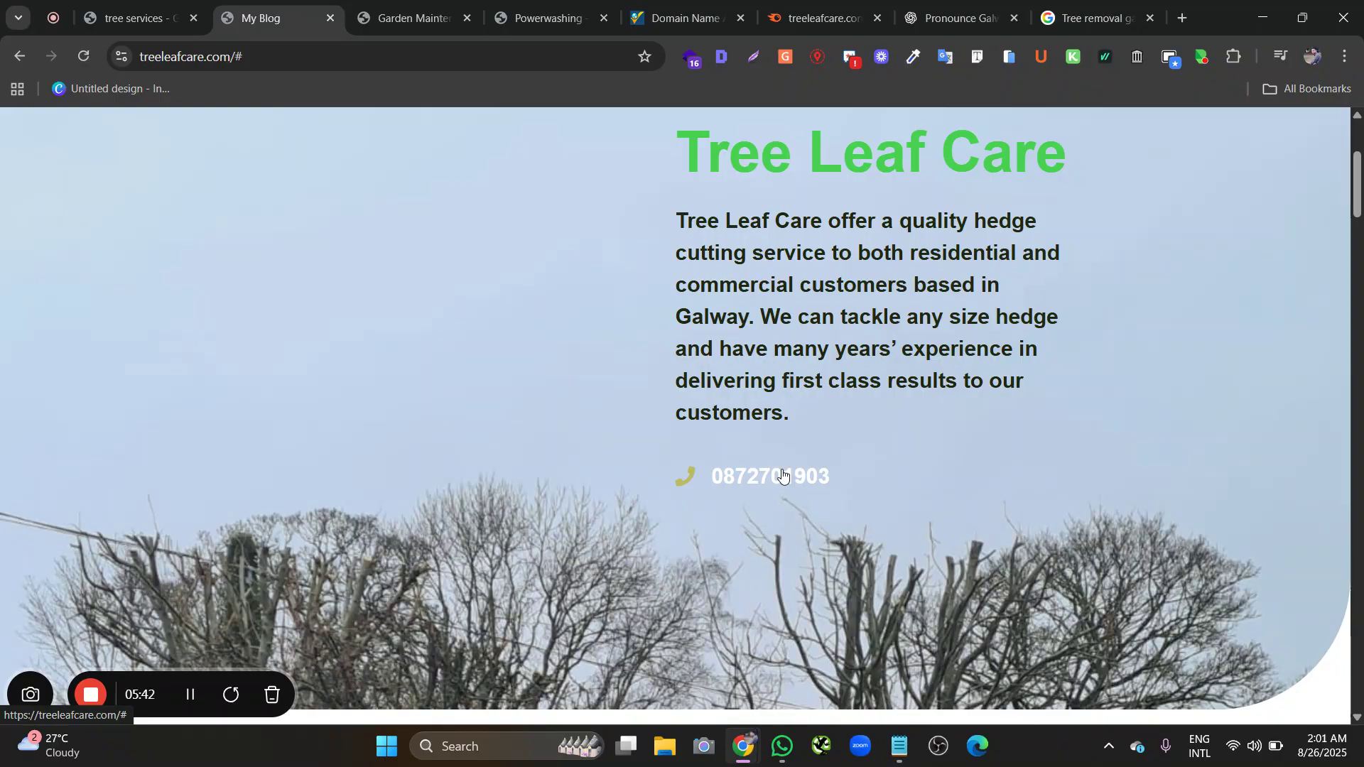
click(783, 474)
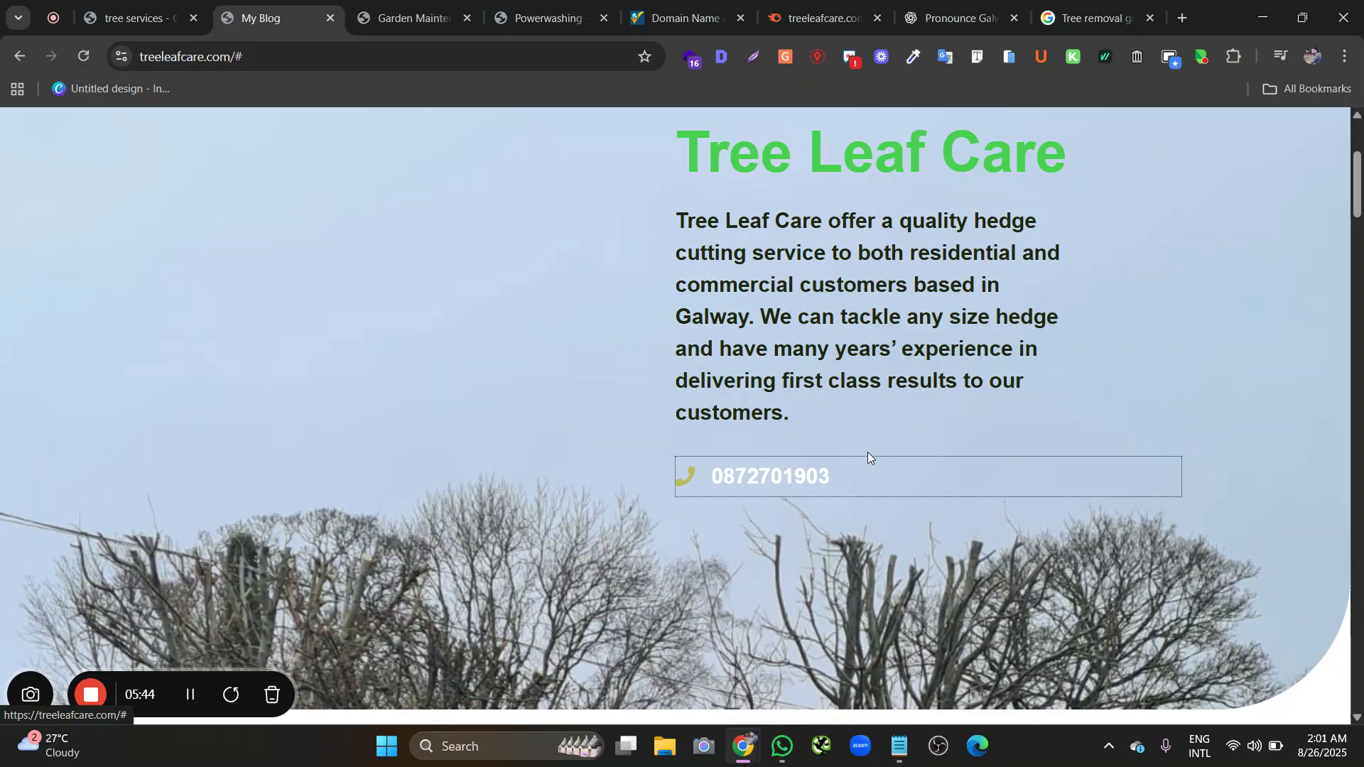
scroll(591, 387, up, 3)
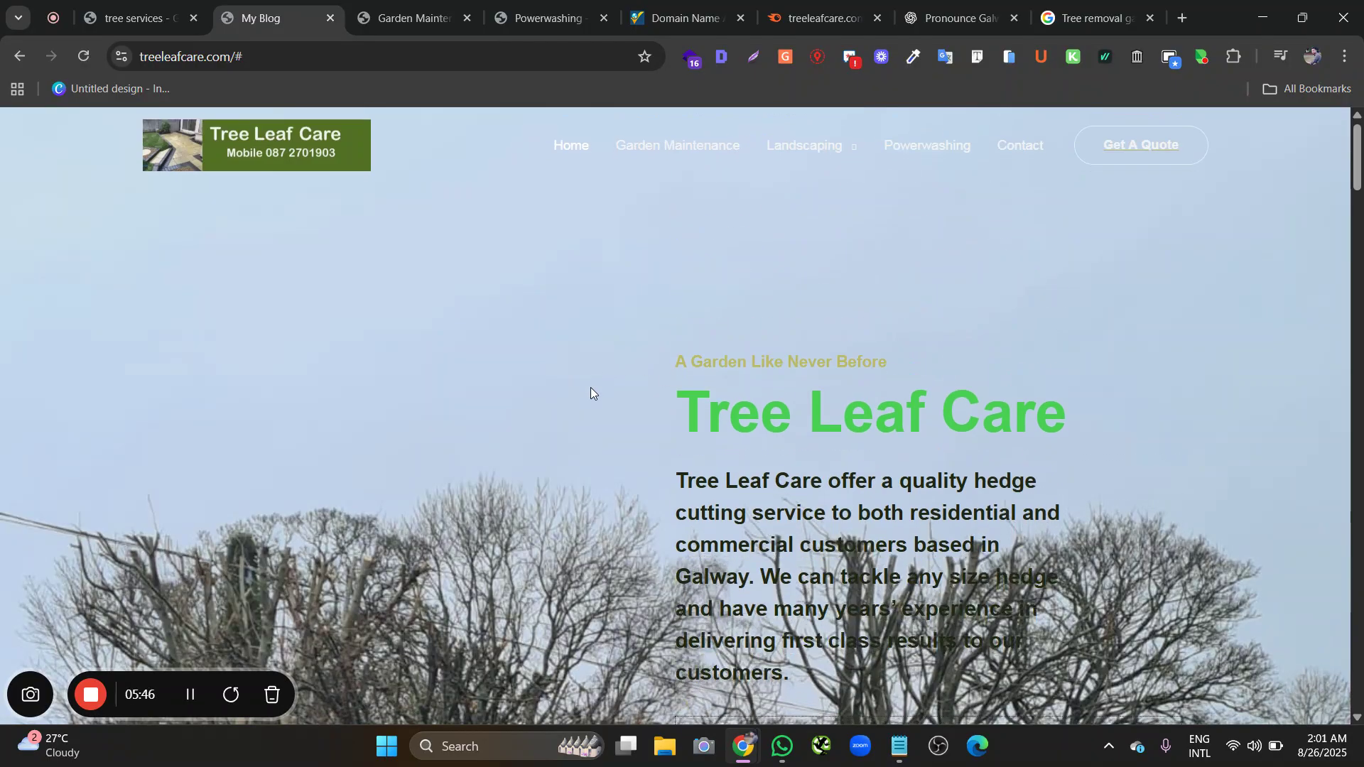
Review the homepage from the hero section through the garden image to the "Why Choose us ?" section
scroll(590, 387, down, 5)
scroll(591, 387, down, 10)
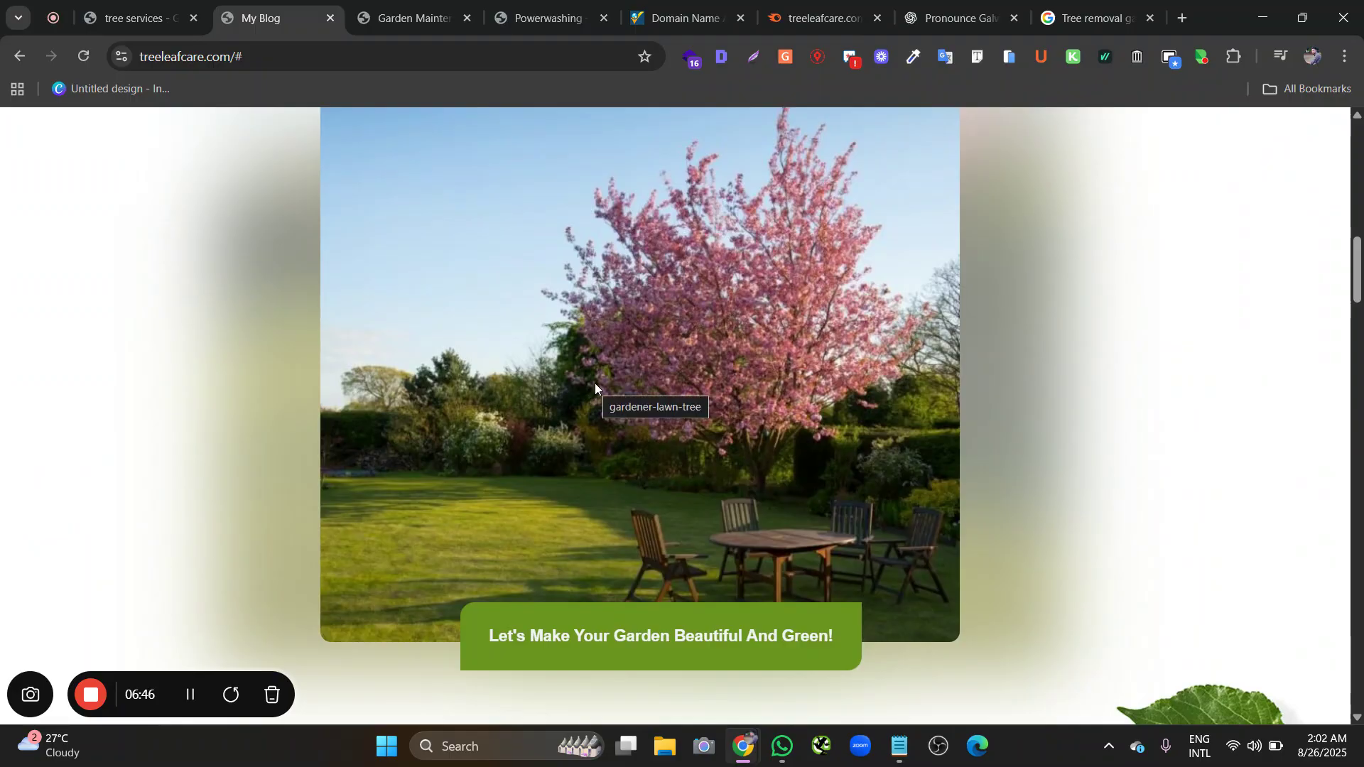
scroll(594, 383, up, 3)
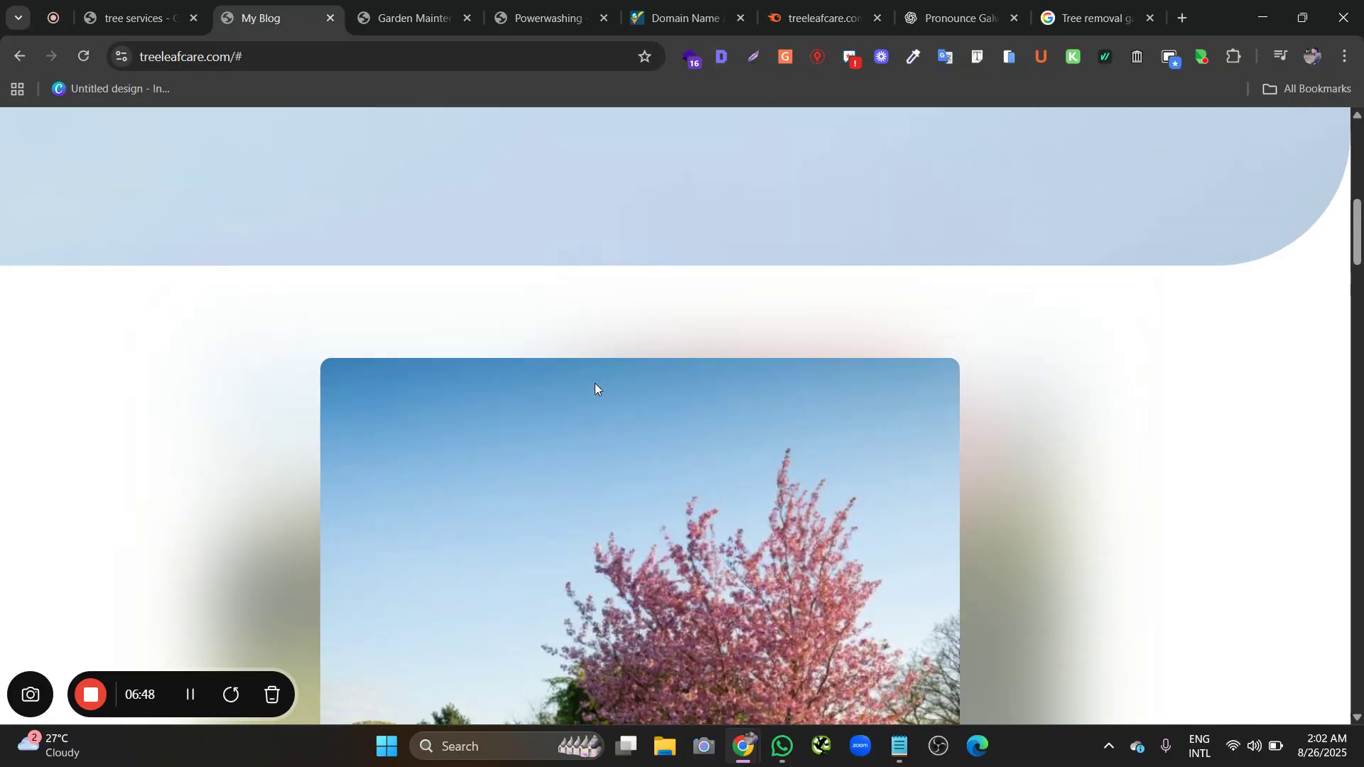
scroll(601, 380, up, 10)
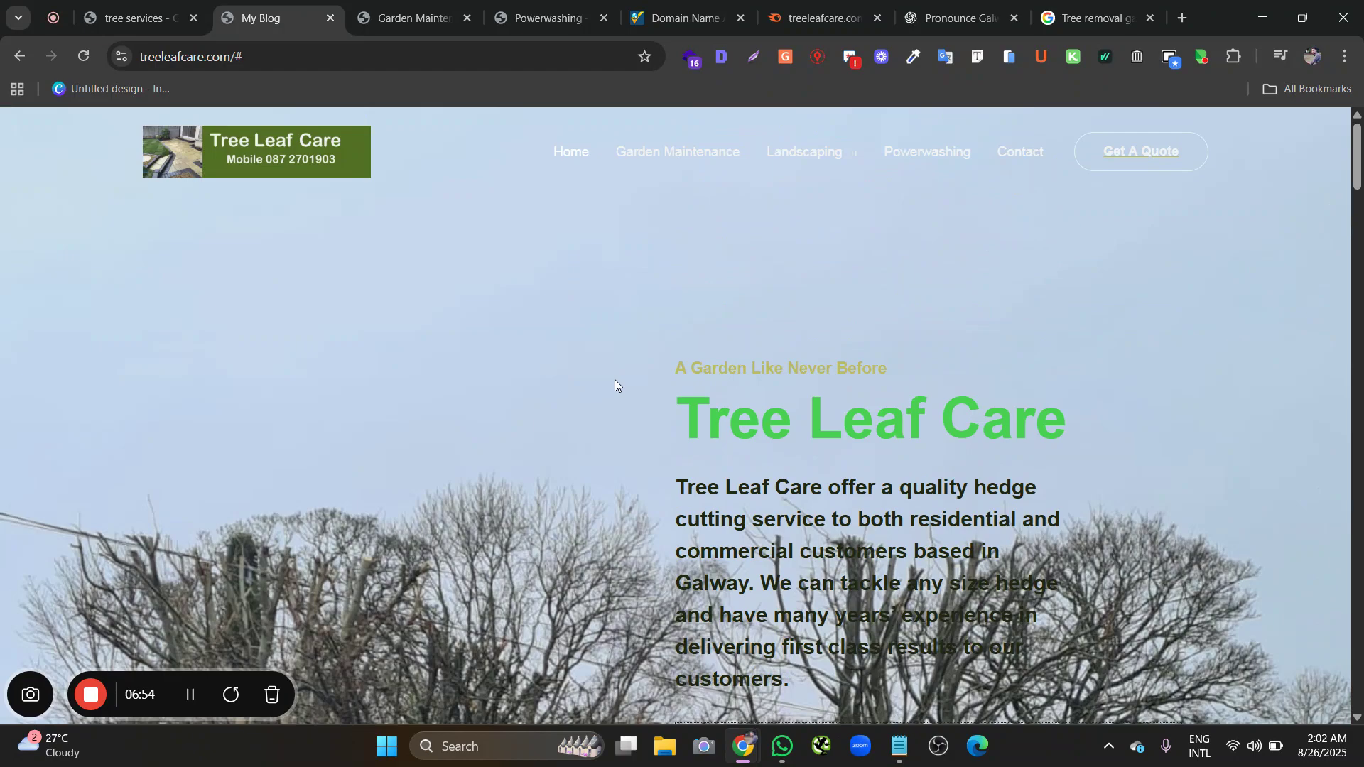
scroll(615, 380, down, 10)
scroll(289, 463, down, 3)
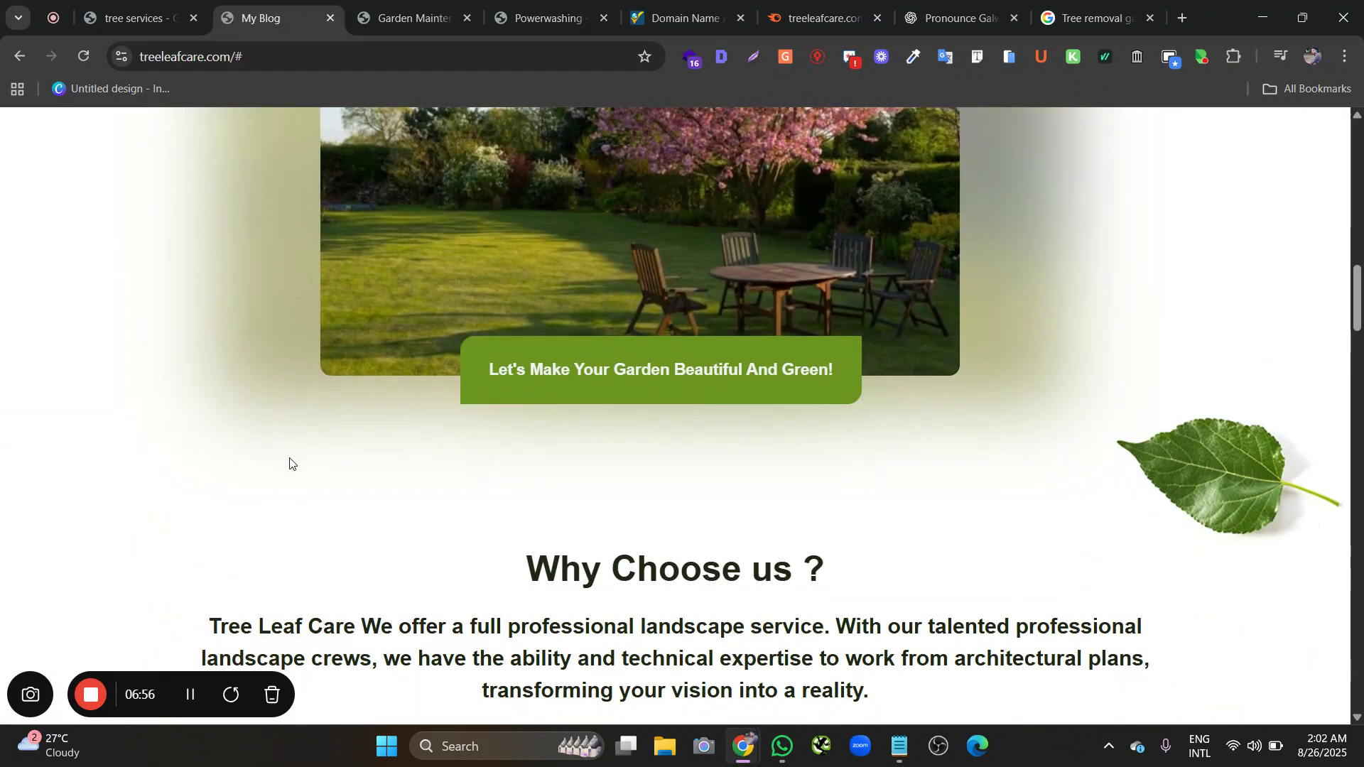
View the full services list in Tree Leaf Care's Google listing, then return to its homepage
click(132, 18)
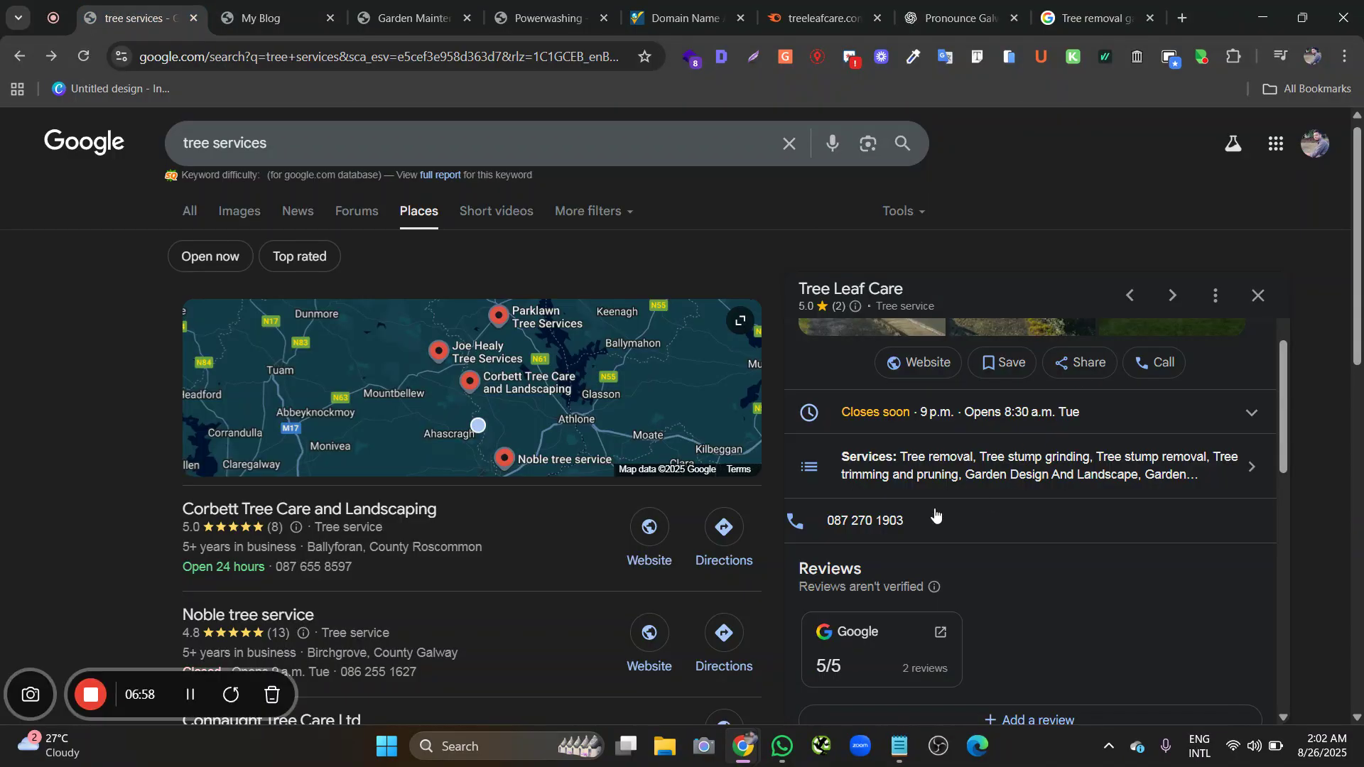
click(817, 466)
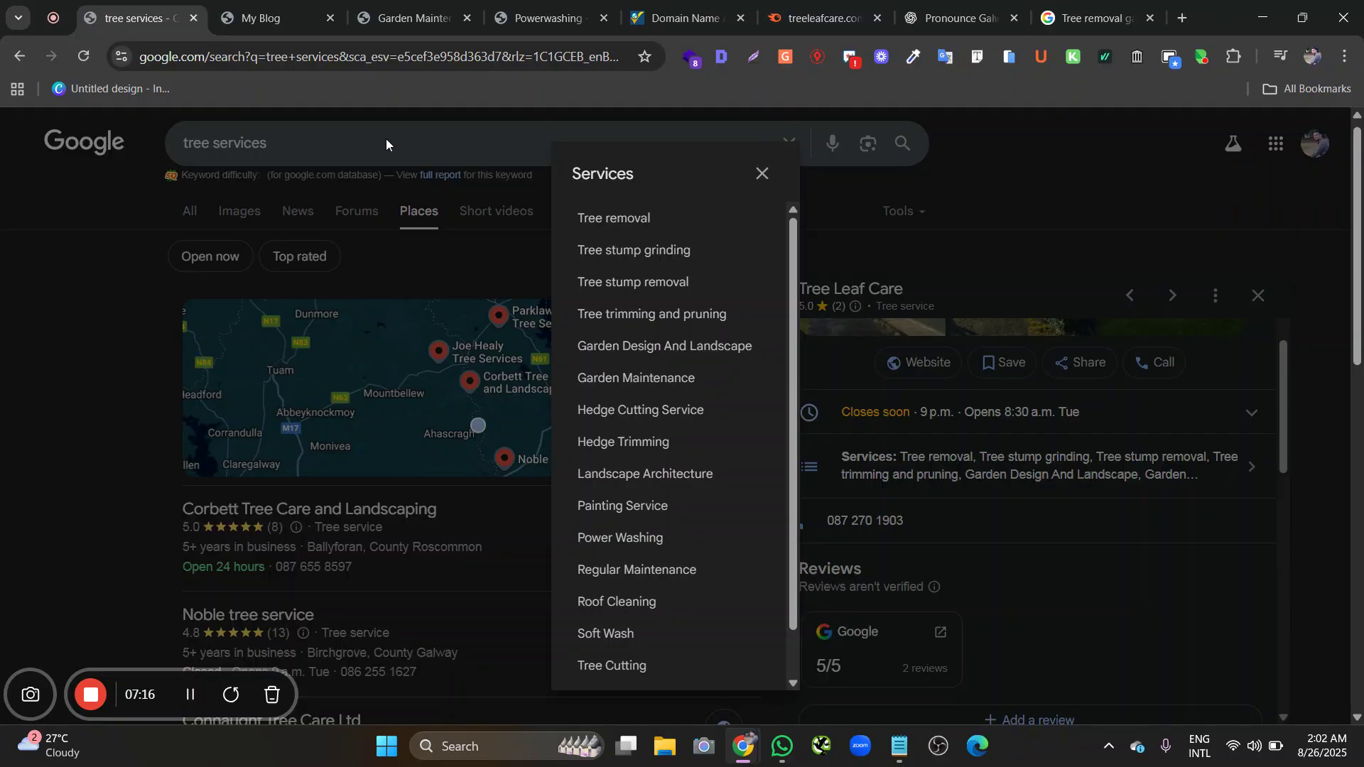
click(282, 9)
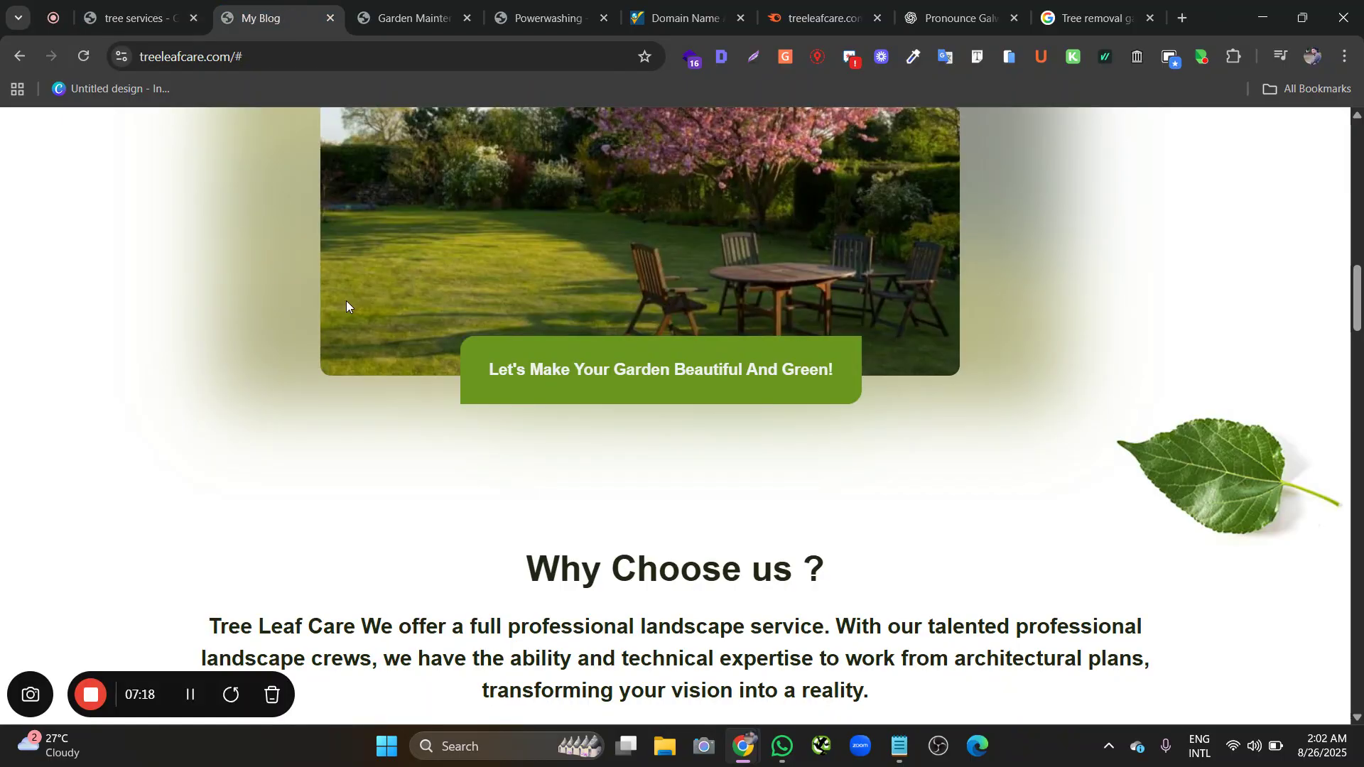
Capture the homepage header with Lightshot, outline the logo and the navigation menu with red rectangles, and close the capture
scroll(346, 301, up, 15)
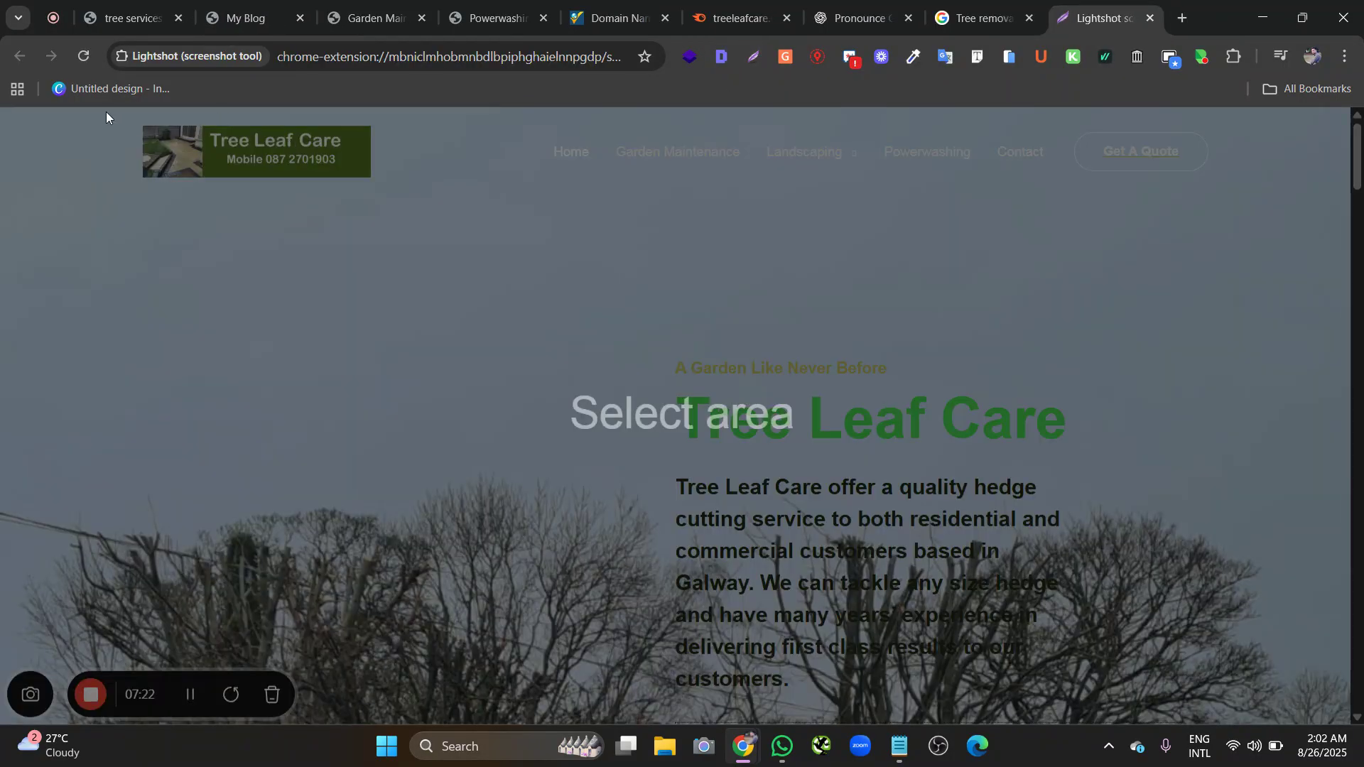
drag(26, 109, 1336, 250)
click(1130, 193)
drag(108, 119, 387, 181)
drag(523, 130, 1255, 178)
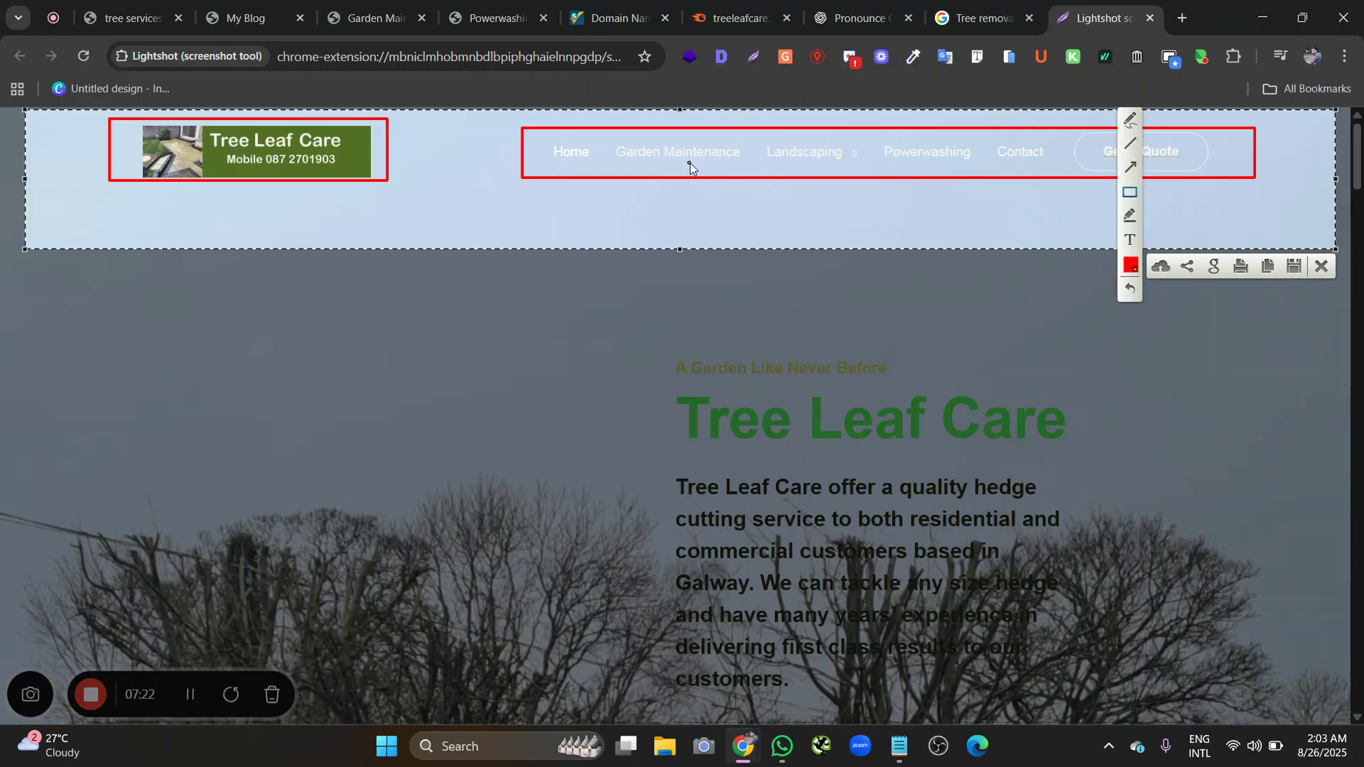
click(1321, 267)
Look through the Garden Maintenance page's heading, intro text and photo gallery
click(402, 19)
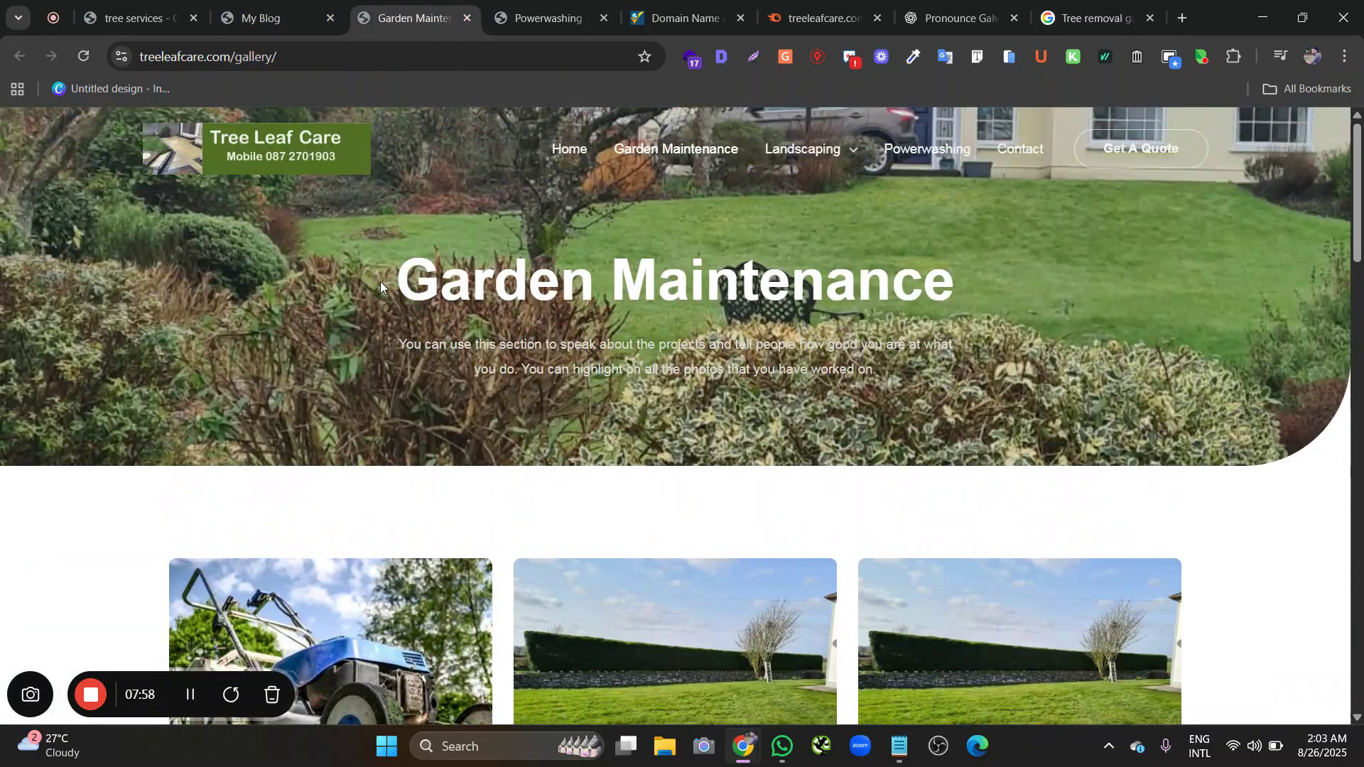
scroll(381, 284, down, 8)
scroll(381, 284, up, 12)
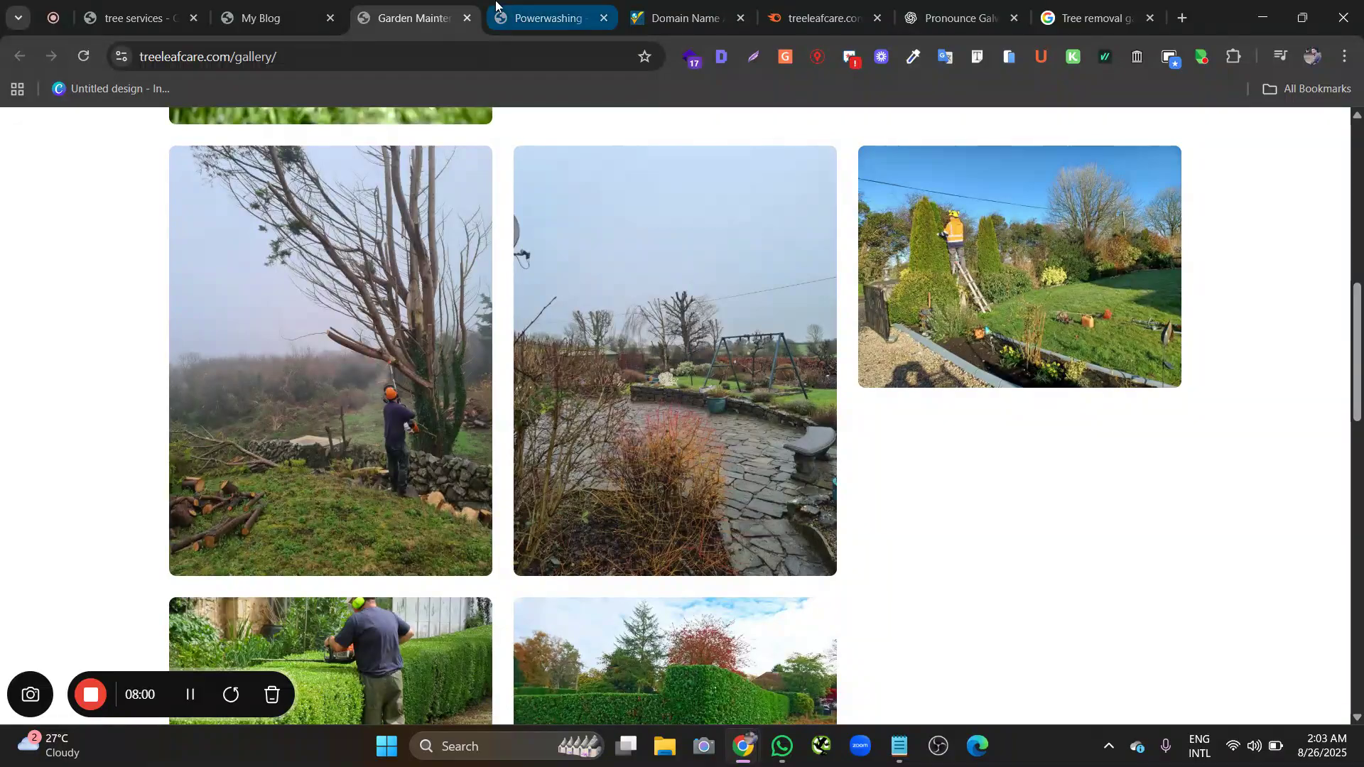
Examine the Powerwashing page's images, headings and roof cleaning content
click(503, 11)
scroll(540, 309, down, 5)
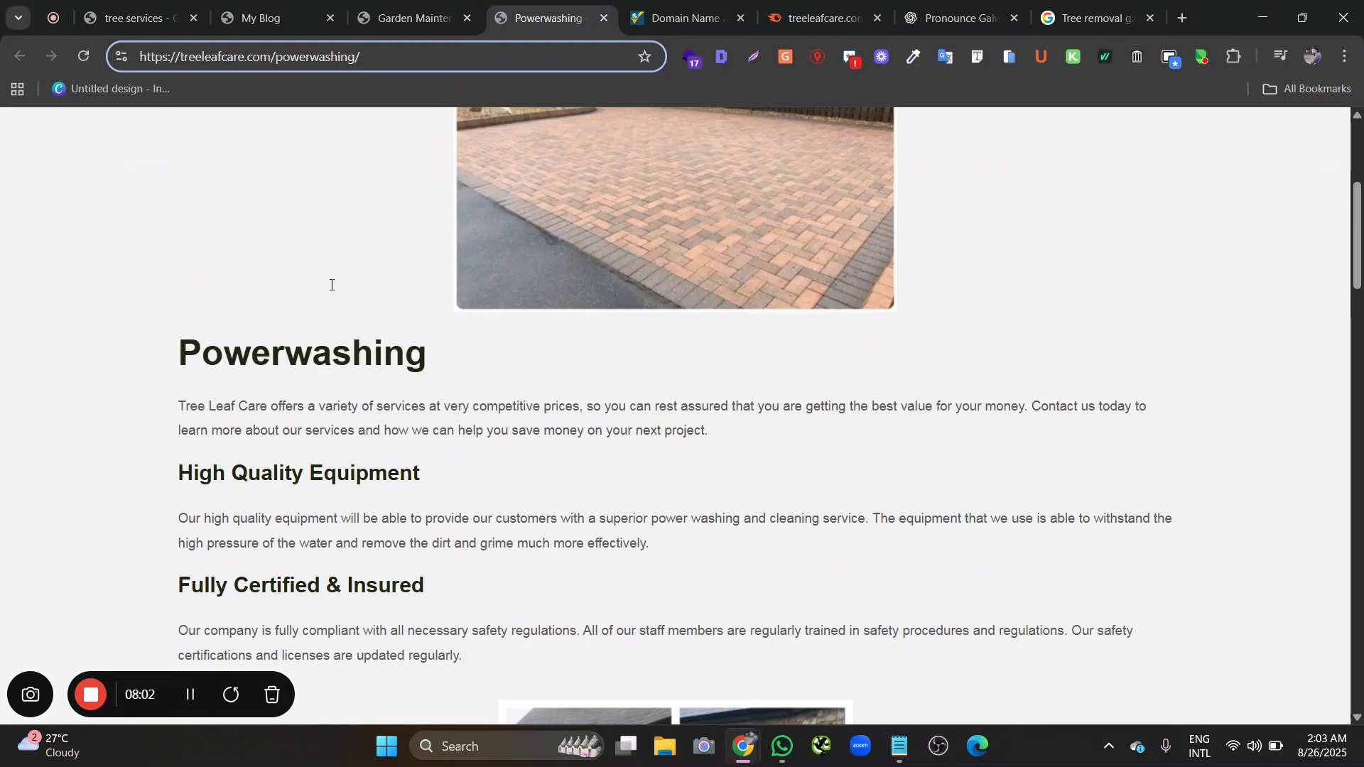
scroll(331, 285, up, 3)
scroll(331, 285, down, 20)
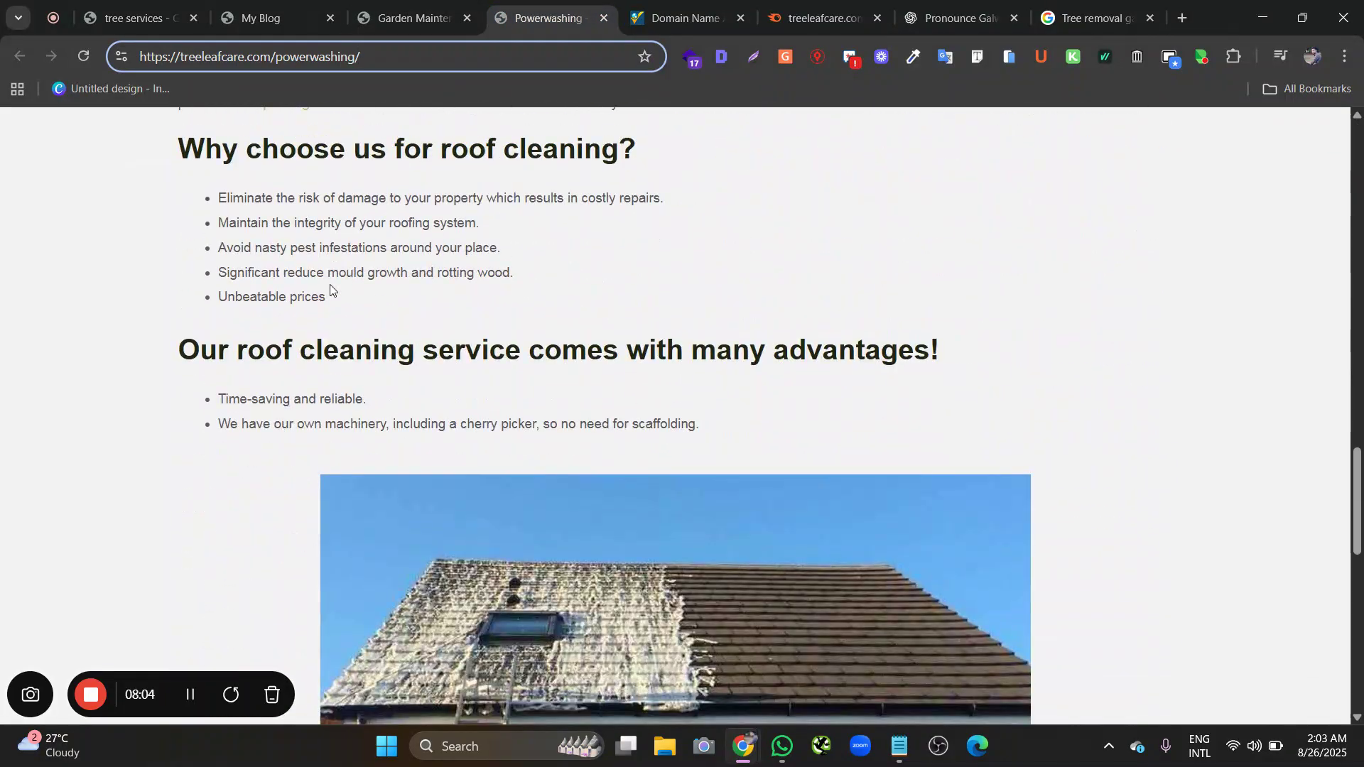
scroll(330, 285, up, 20)
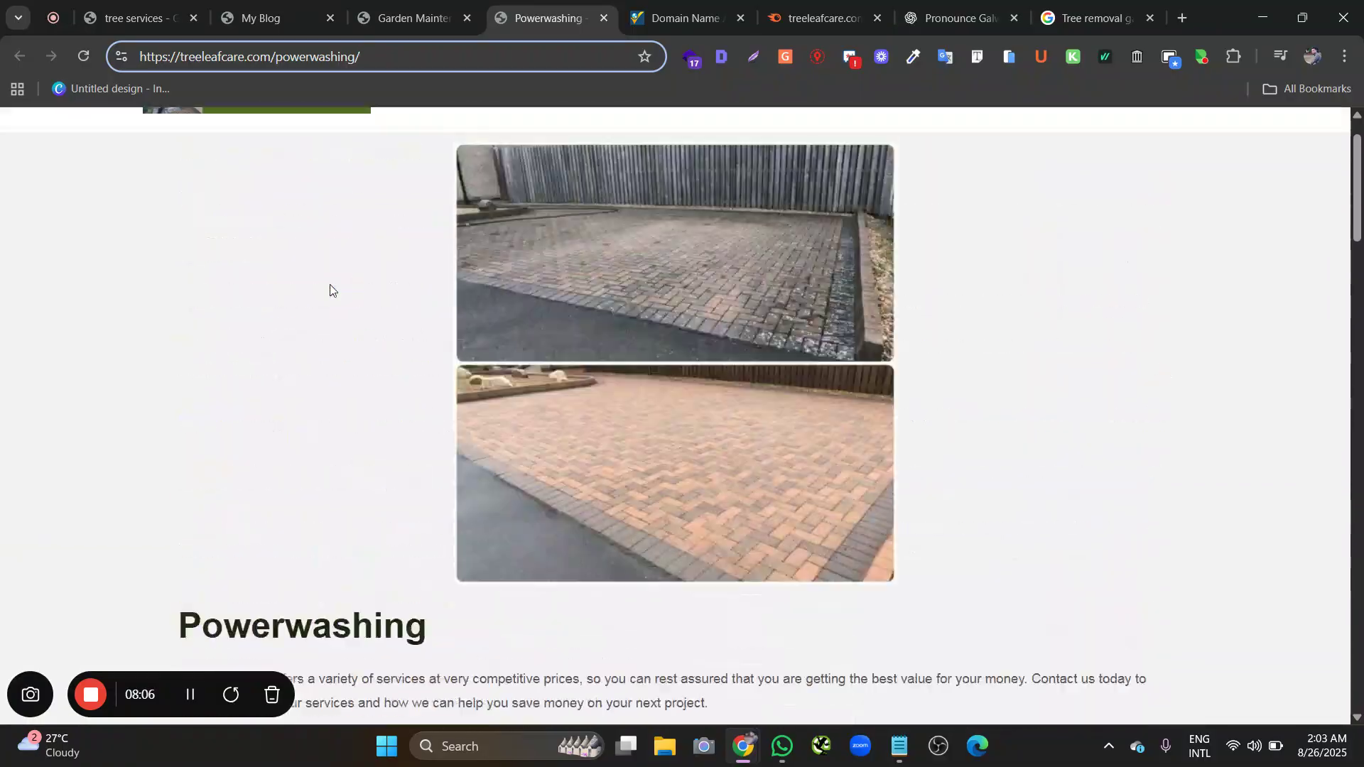
scroll(330, 284, up, 1)
Open the Landscaping page from the Garden Maintenance page's navigation and review its content and submenu
click(388, 19)
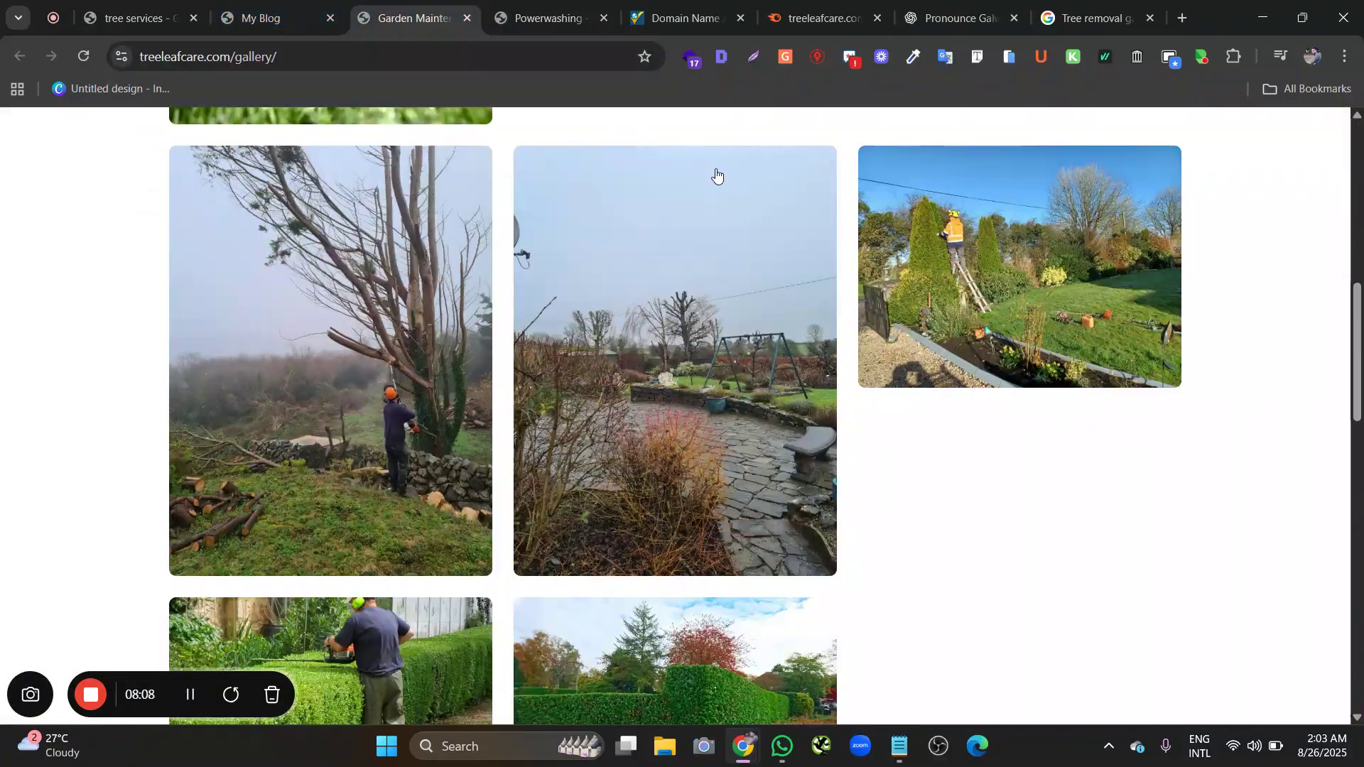
scroll(716, 175, up, 10)
mouse_move(791, 161)
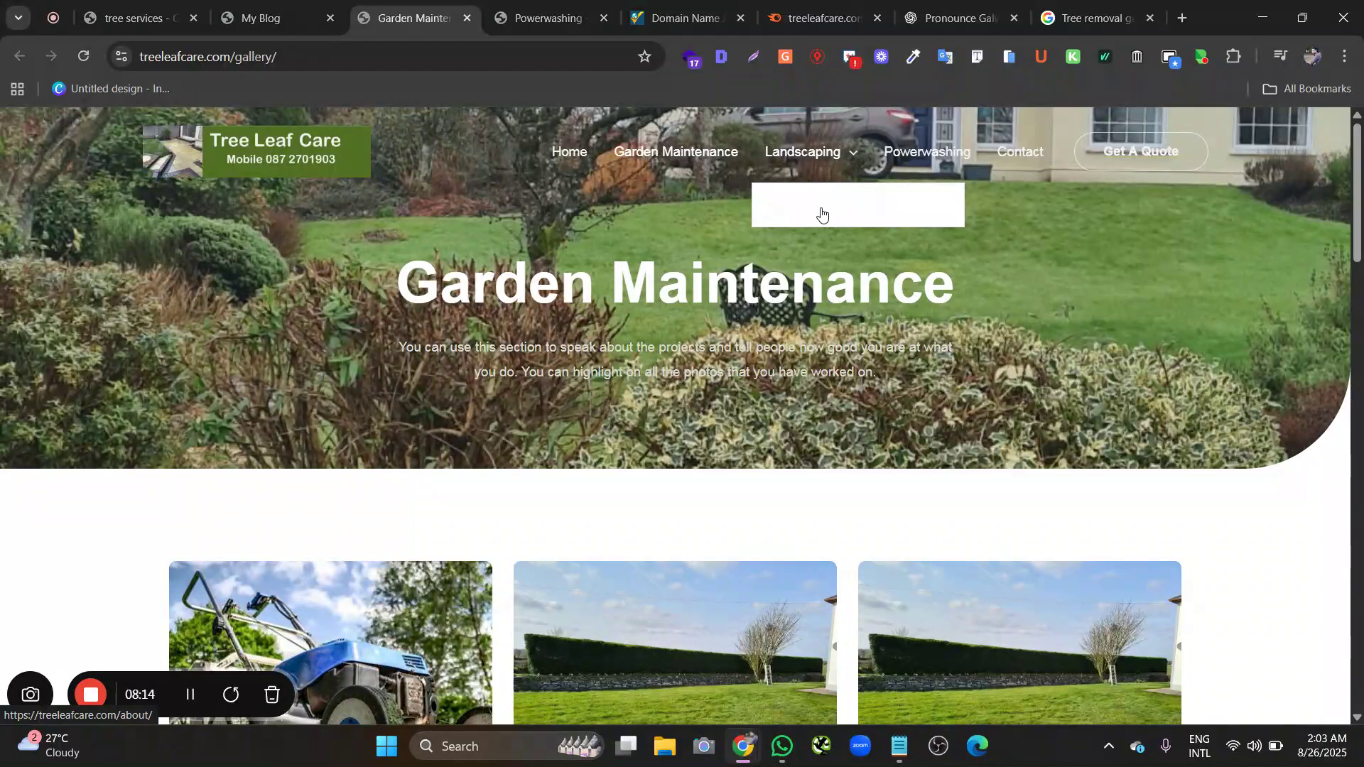
click(803, 153)
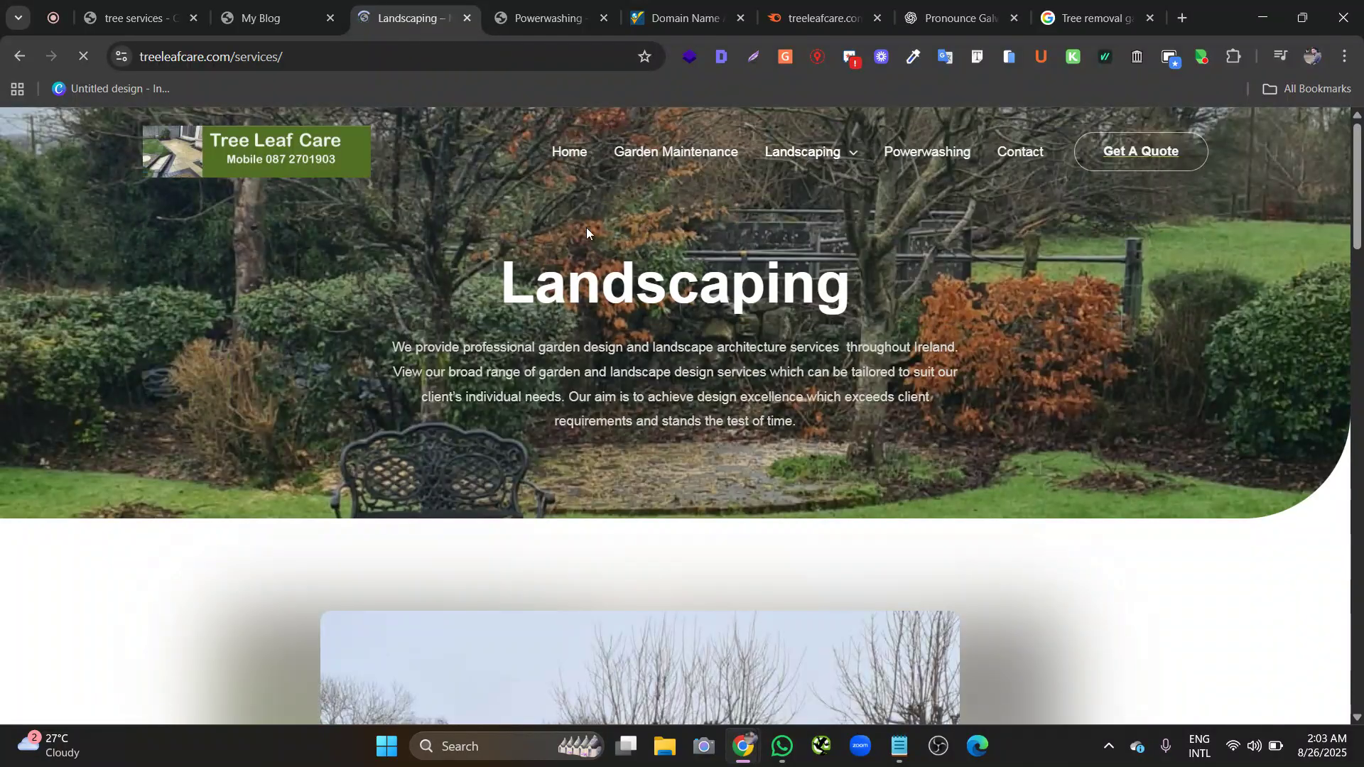
scroll(610, 221, down, 15)
scroll(453, 254, up, 15)
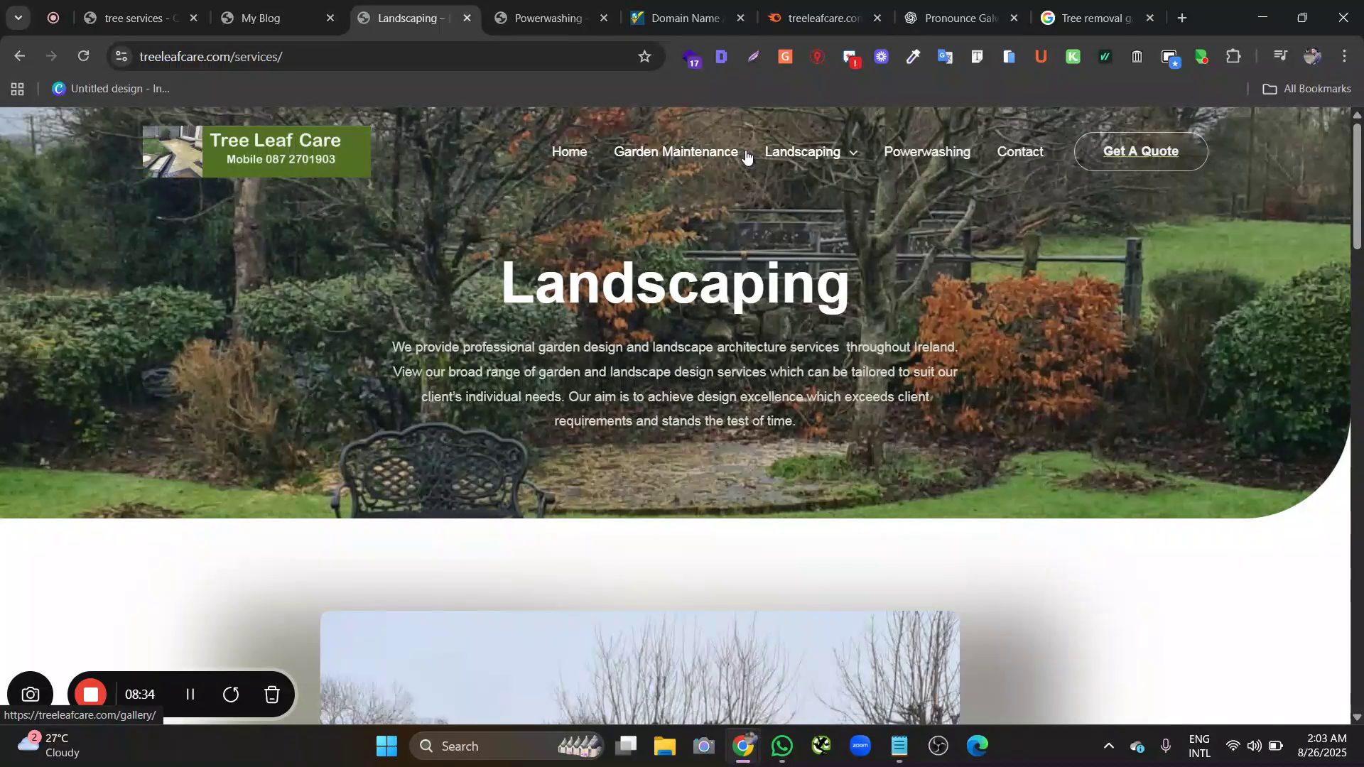
mouse_move(825, 158)
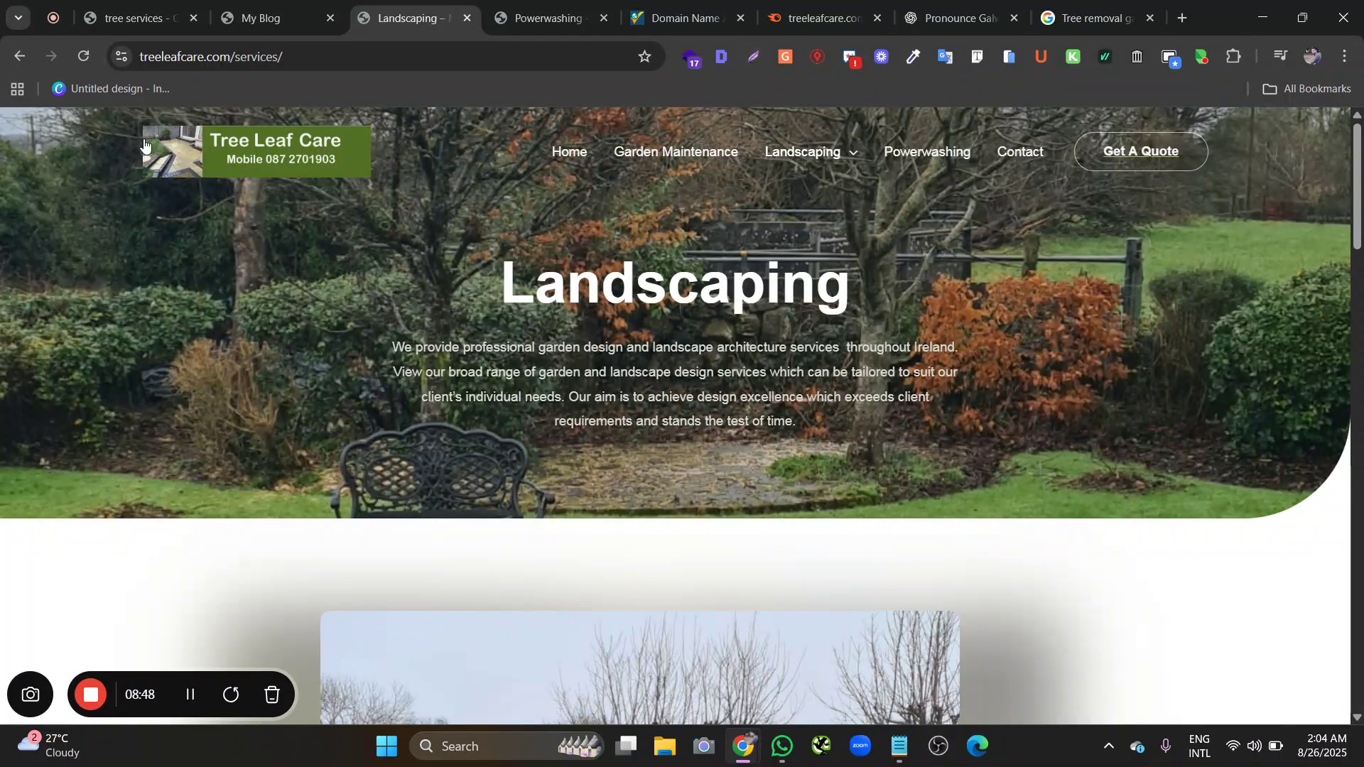
Capture the Landscaping page's header with Lightshot and outline the Landscaping menu item and a large area beneath it in red
key(Print)
drag(74, 115, 1251, 543)
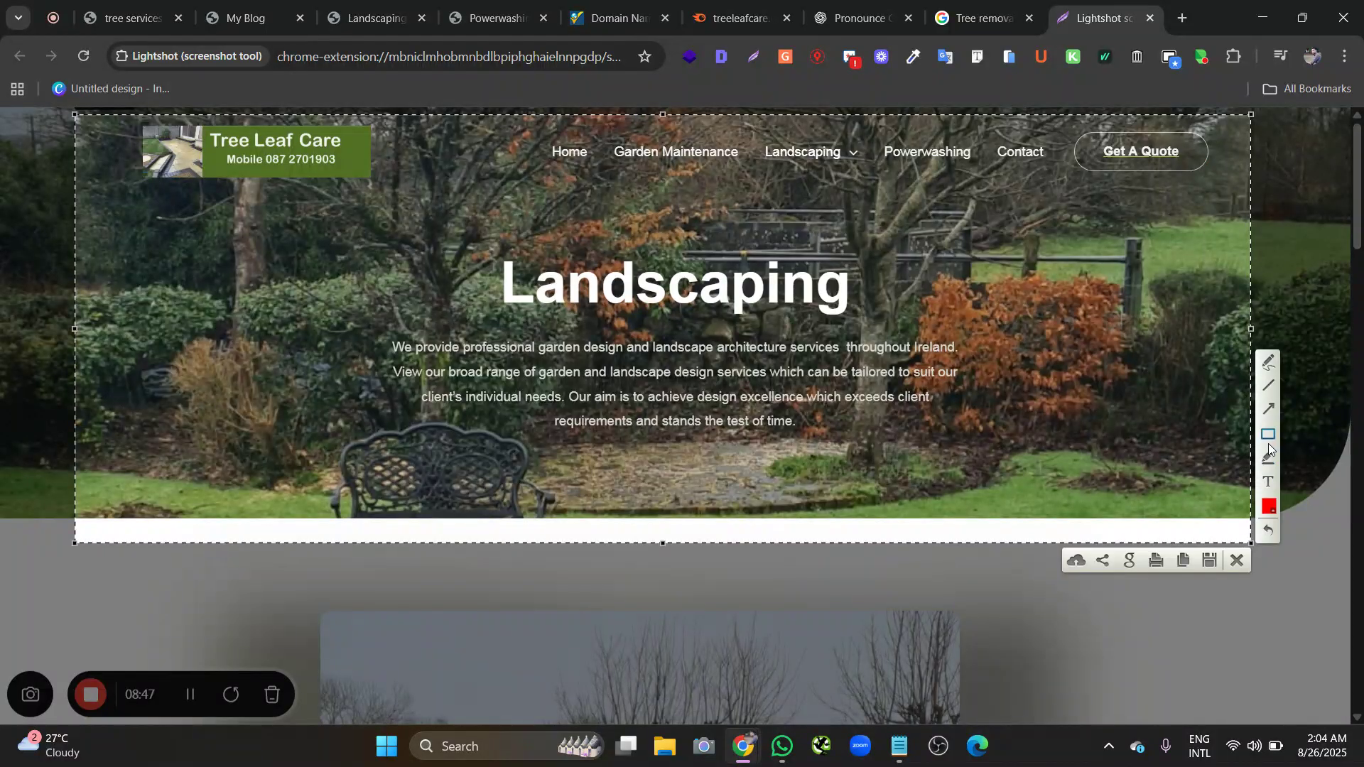
drag(750, 136, 868, 169)
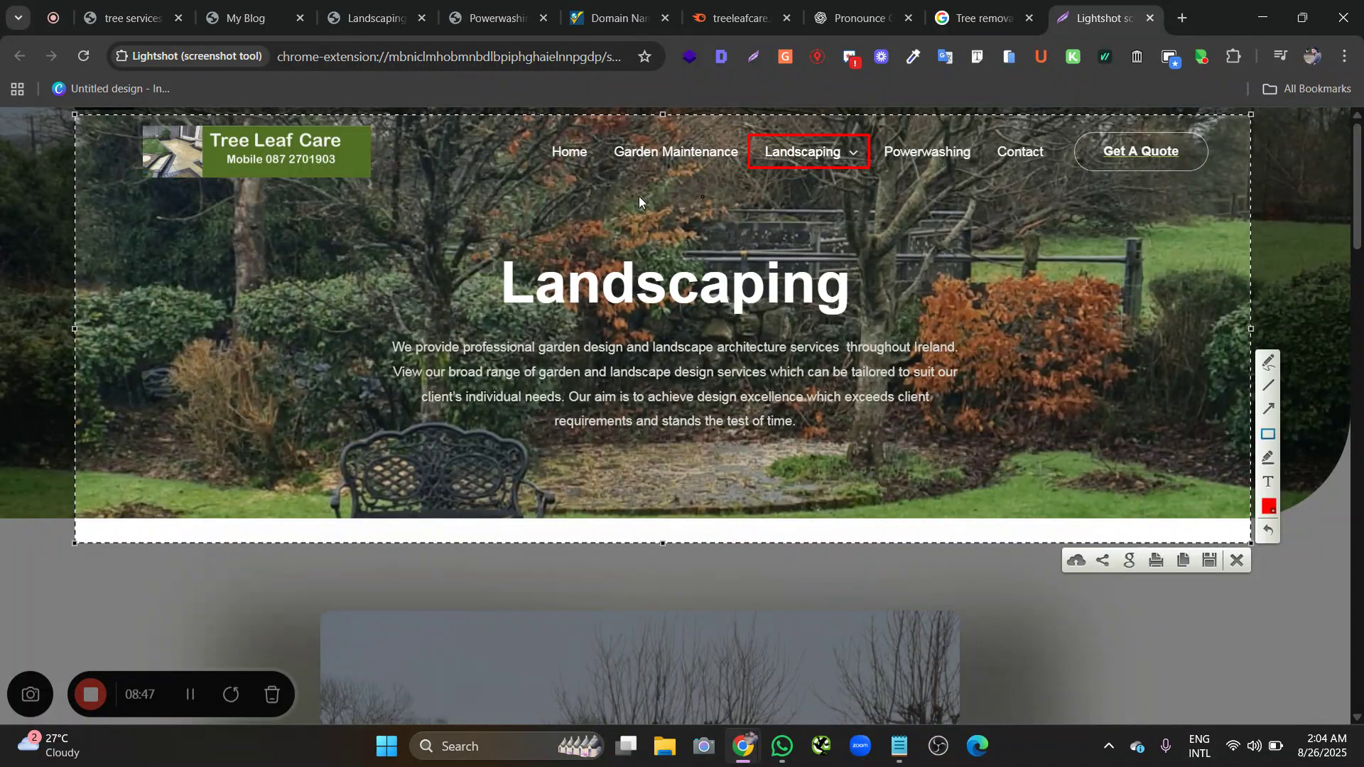
drag(492, 194, 1197, 471)
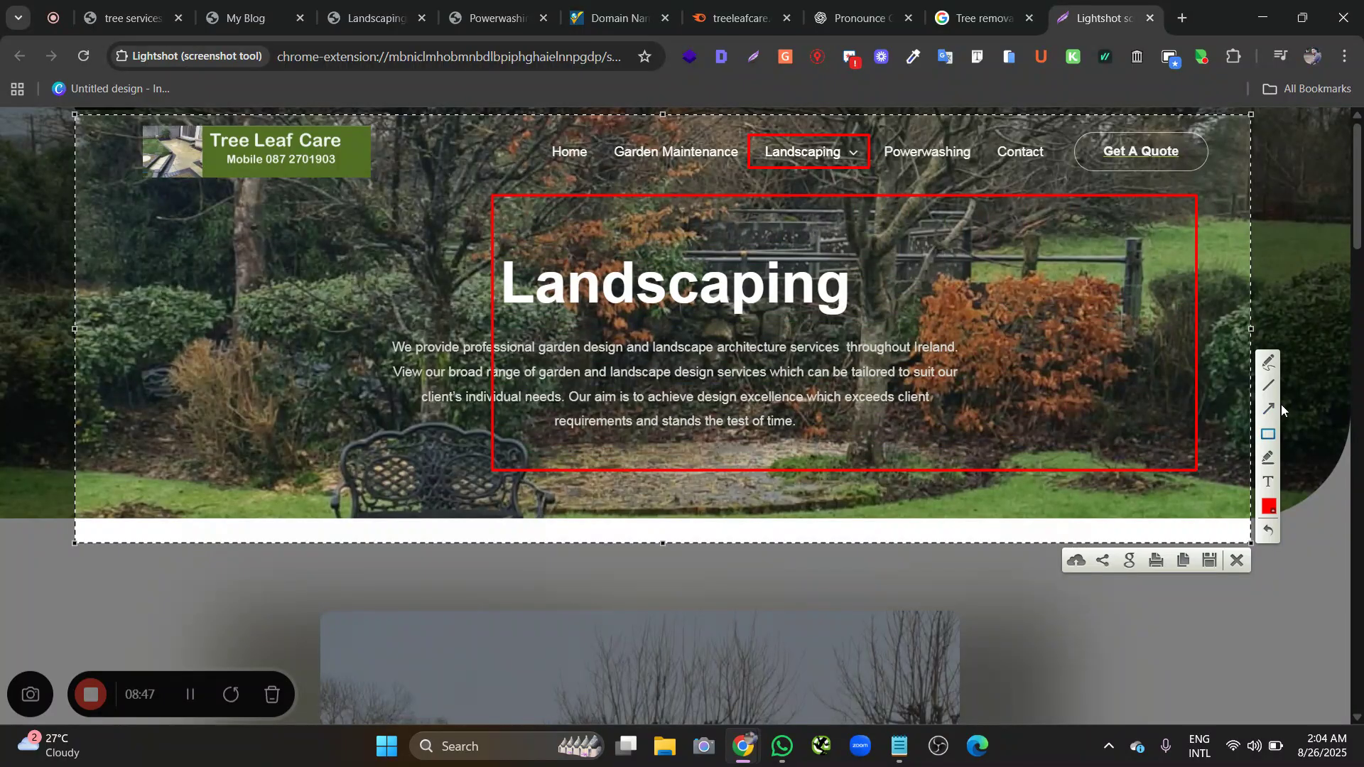
Sketch three columns of short red lines inside the large rectangle as a service menu mock-up, then close the capture
click(1269, 389)
drag(528, 236, 652, 235)
drag(536, 250, 621, 249)
drag(537, 266, 614, 267)
drag(518, 292, 604, 286)
drag(697, 228, 839, 226)
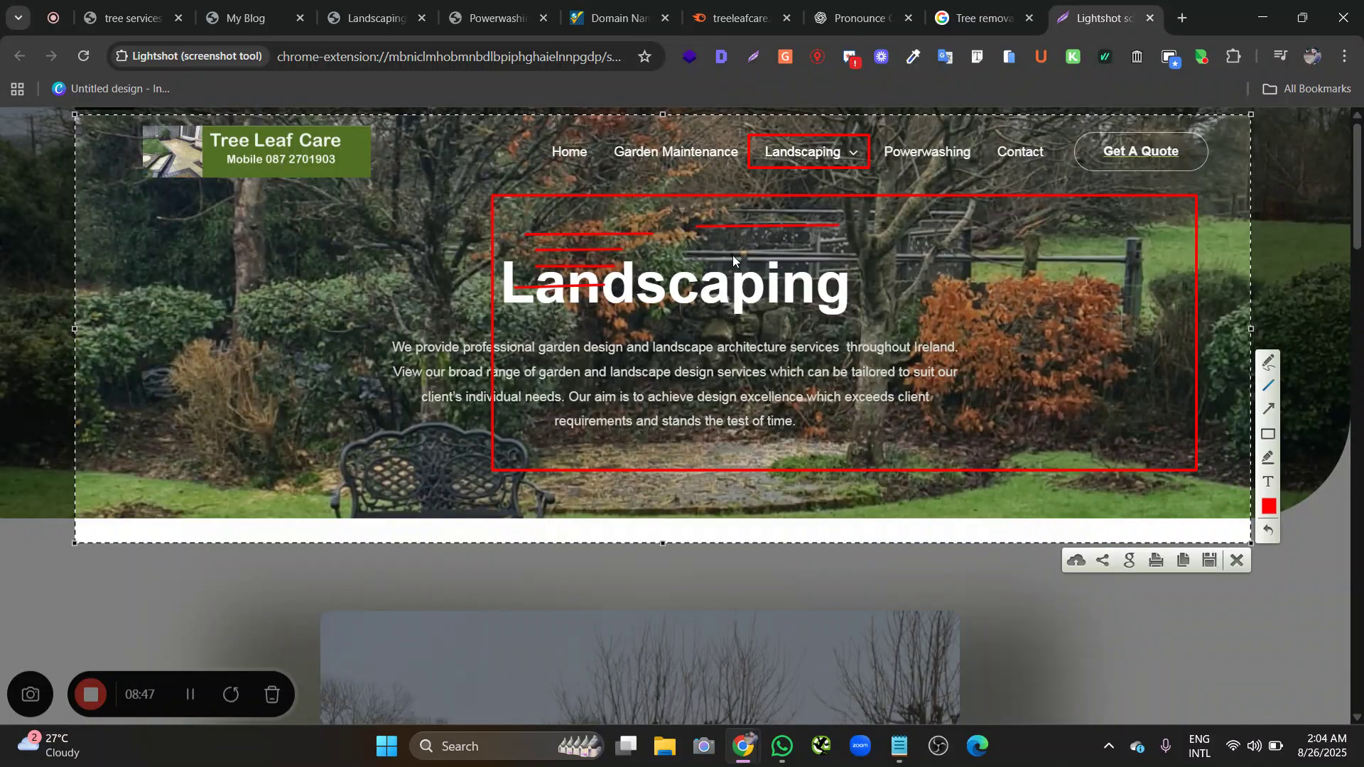
drag(697, 241, 702, 241)
drag(792, 242, 796, 241)
mouse_move(701, 253)
mouse_down()
mouse_move(787, 252)
mouse_move(698, 268)
mouse_move(781, 267)
mouse_up()
drag(910, 210, 1024, 210)
drag(922, 219, 969, 219)
mouse_move(920, 228)
mouse_down()
mouse_move(956, 228)
mouse_move(953, 240)
mouse_up()
click(1237, 561)
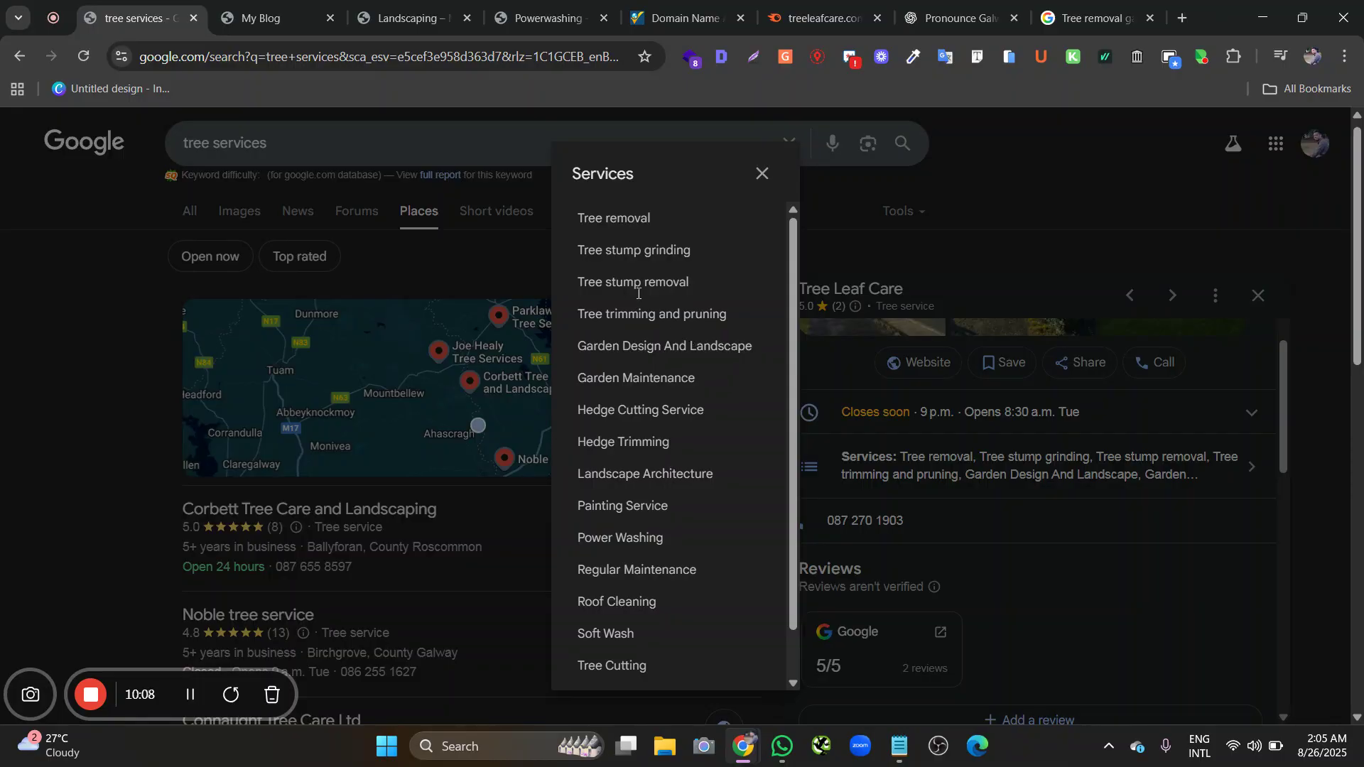
Review the homepage's remaining sections, from "Why Choose us ?" through the welcome and company sections to the footer
click(263, 24)
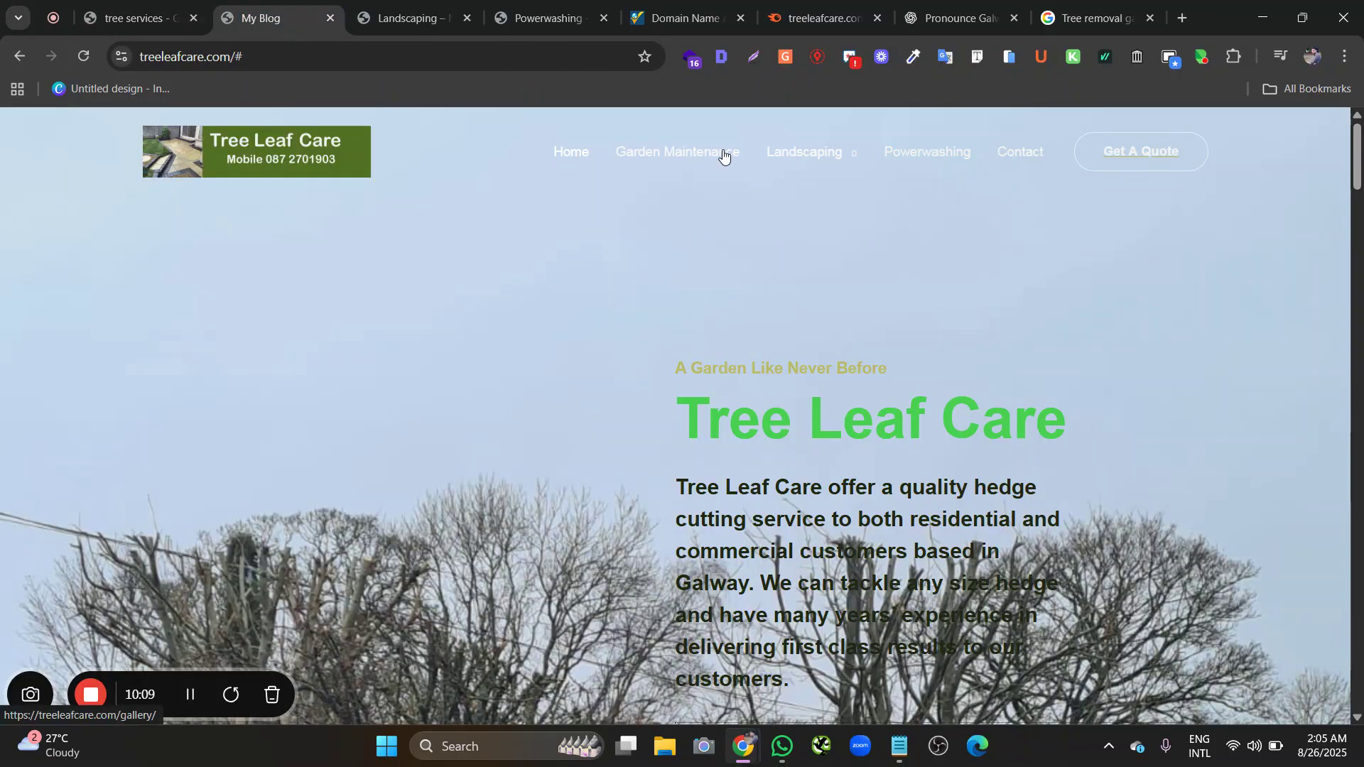
scroll(770, 361, down, 6)
scroll(772, 367, down, 9)
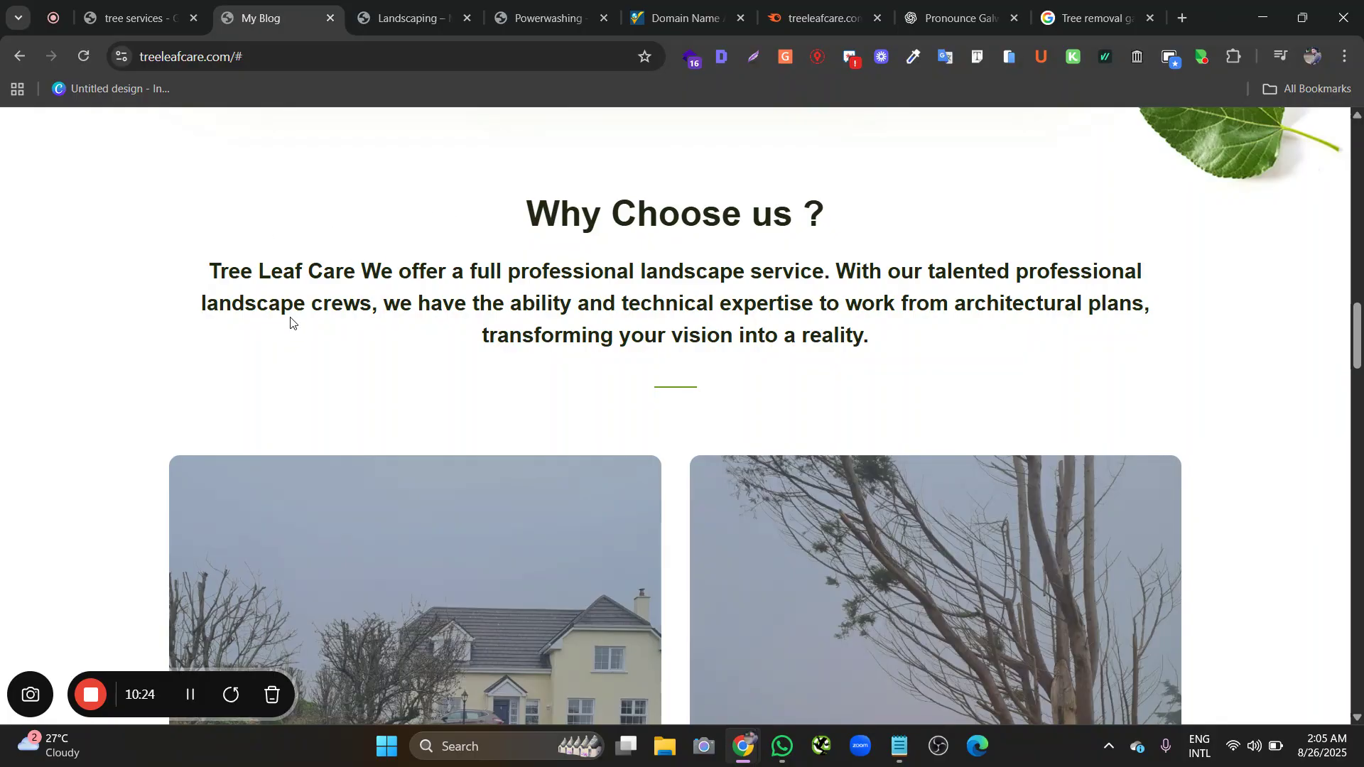
scroll(595, 260, down, 7)
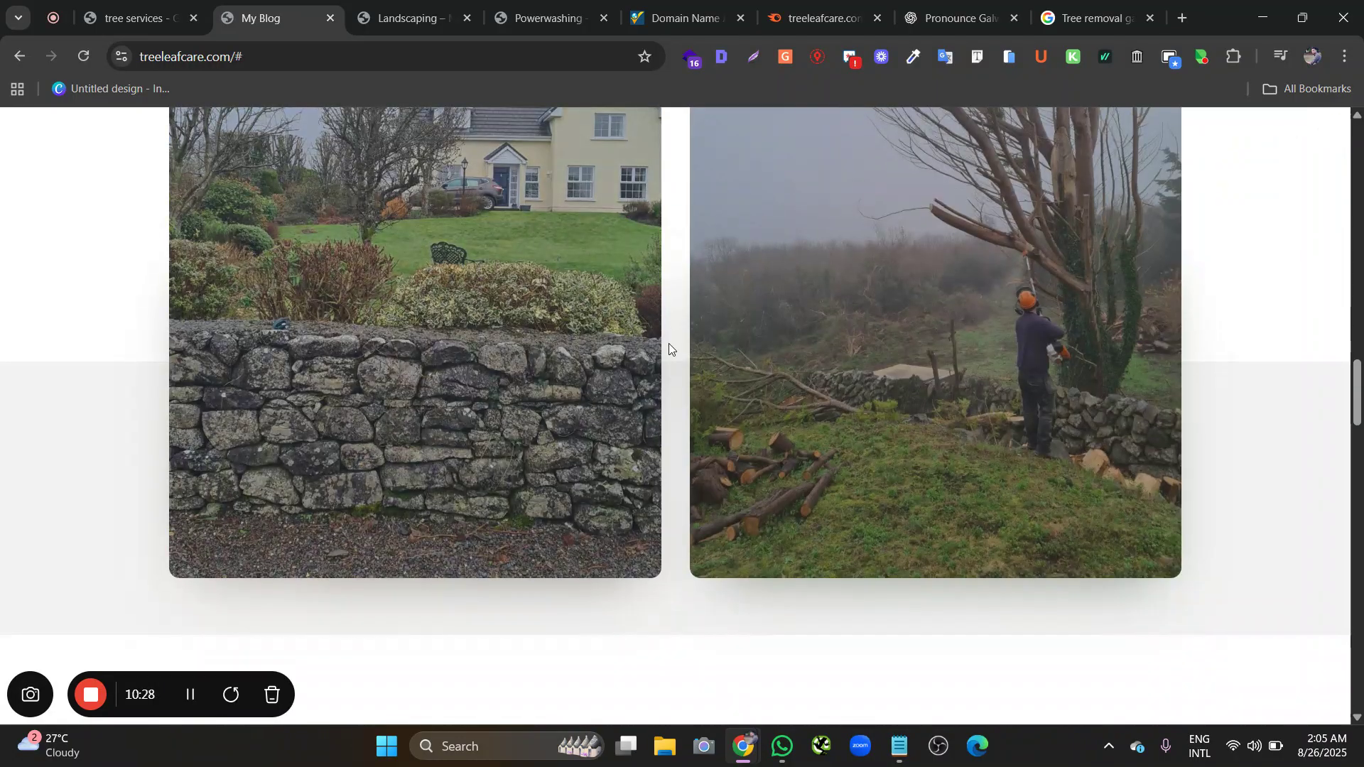
scroll(670, 344, down, 10)
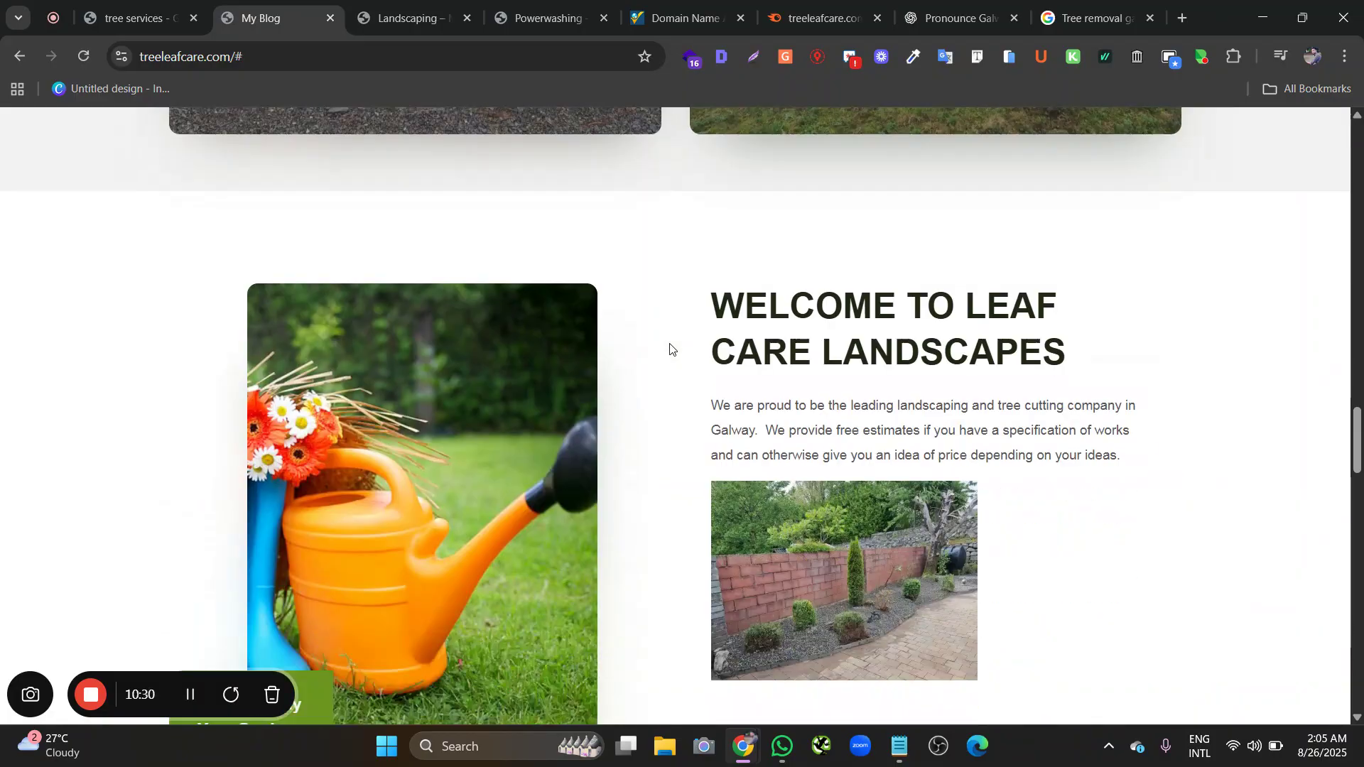
scroll(670, 348, up, 4)
scroll(664, 341, down, 7)
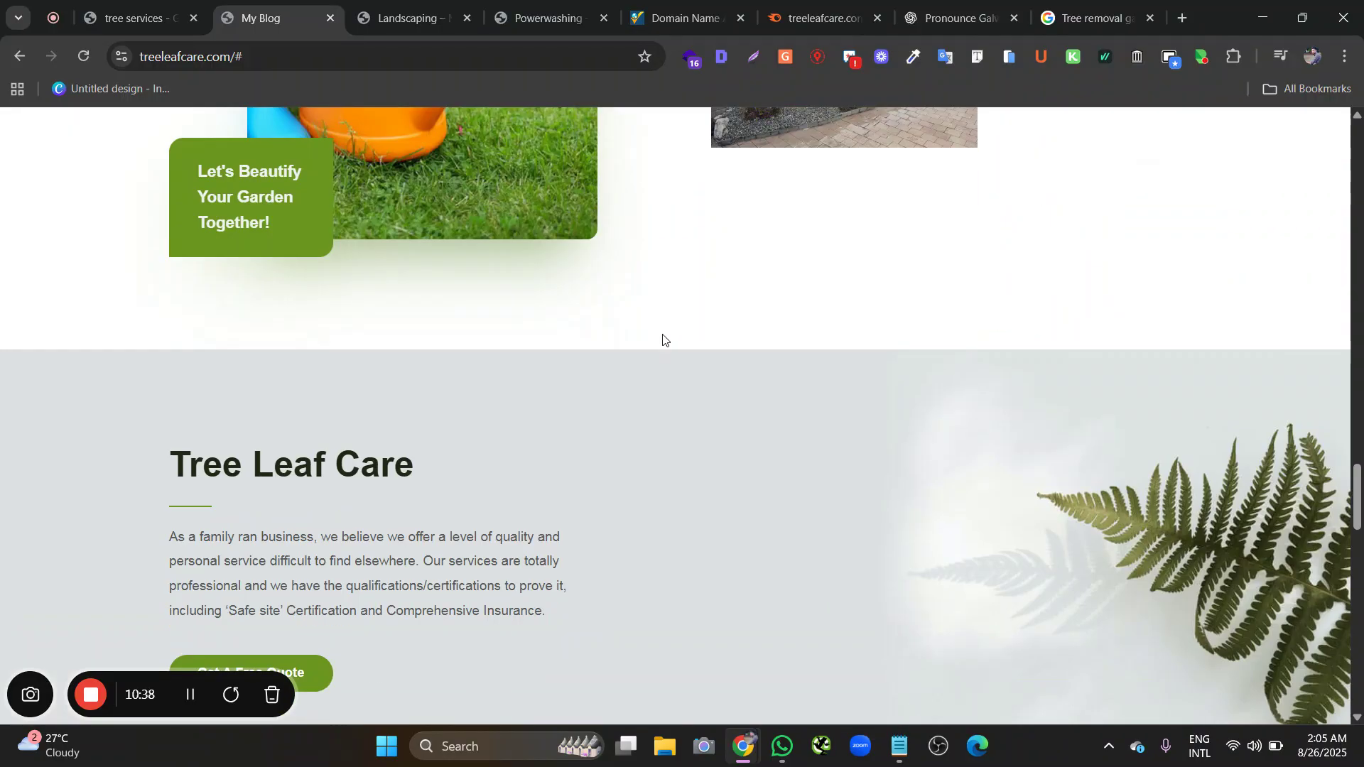
scroll(663, 340, down, 18)
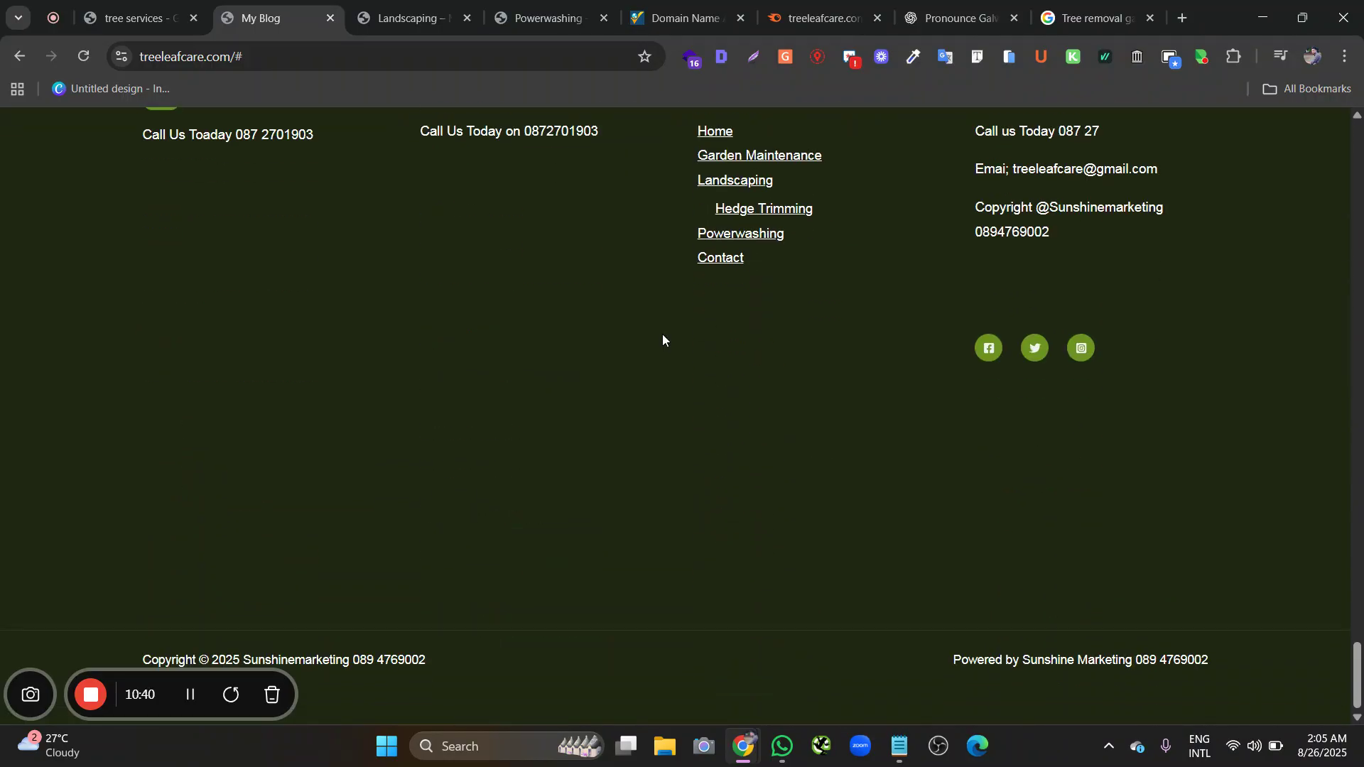
Search the homepage for "galway" and examine each match, from the introduction through the welcome section
scroll(663, 339, up, 5)
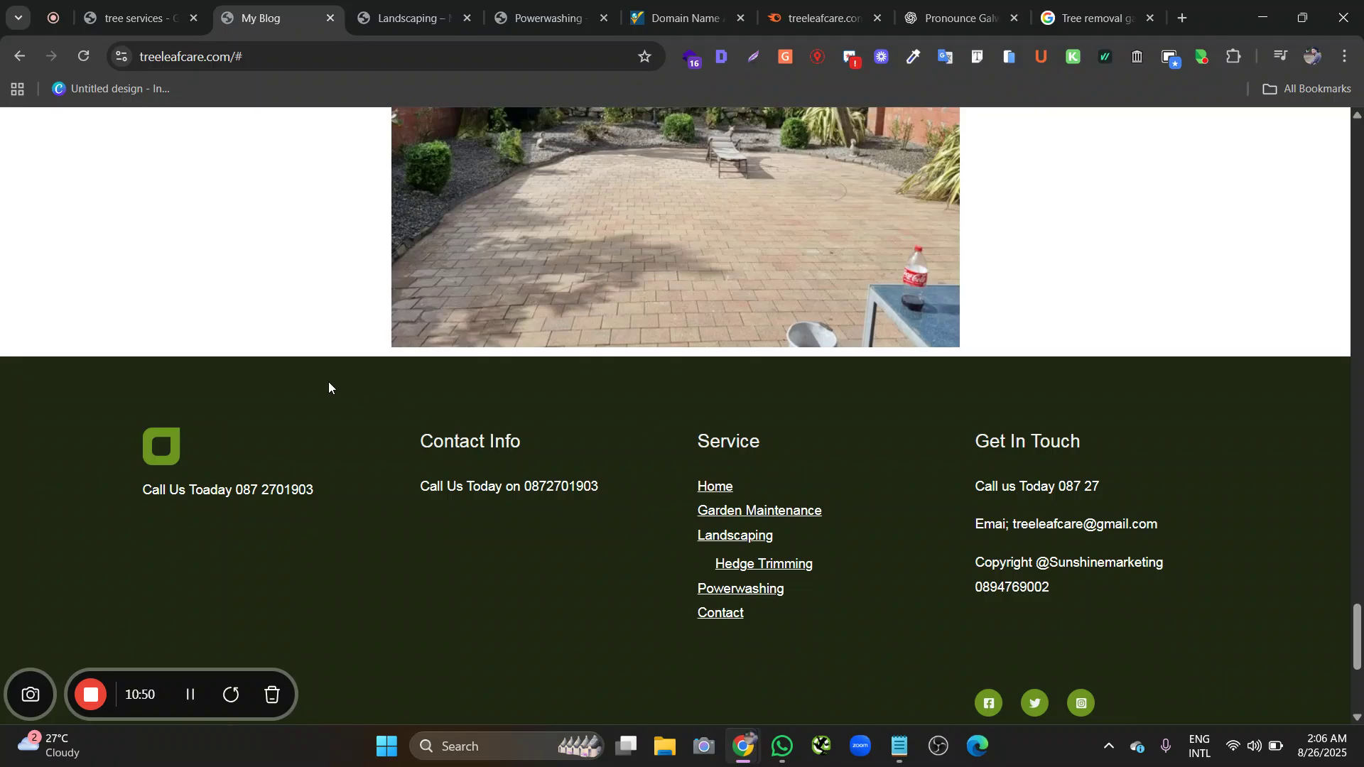
scroll(329, 387, up, 20)
scroll(329, 382, up, 15)
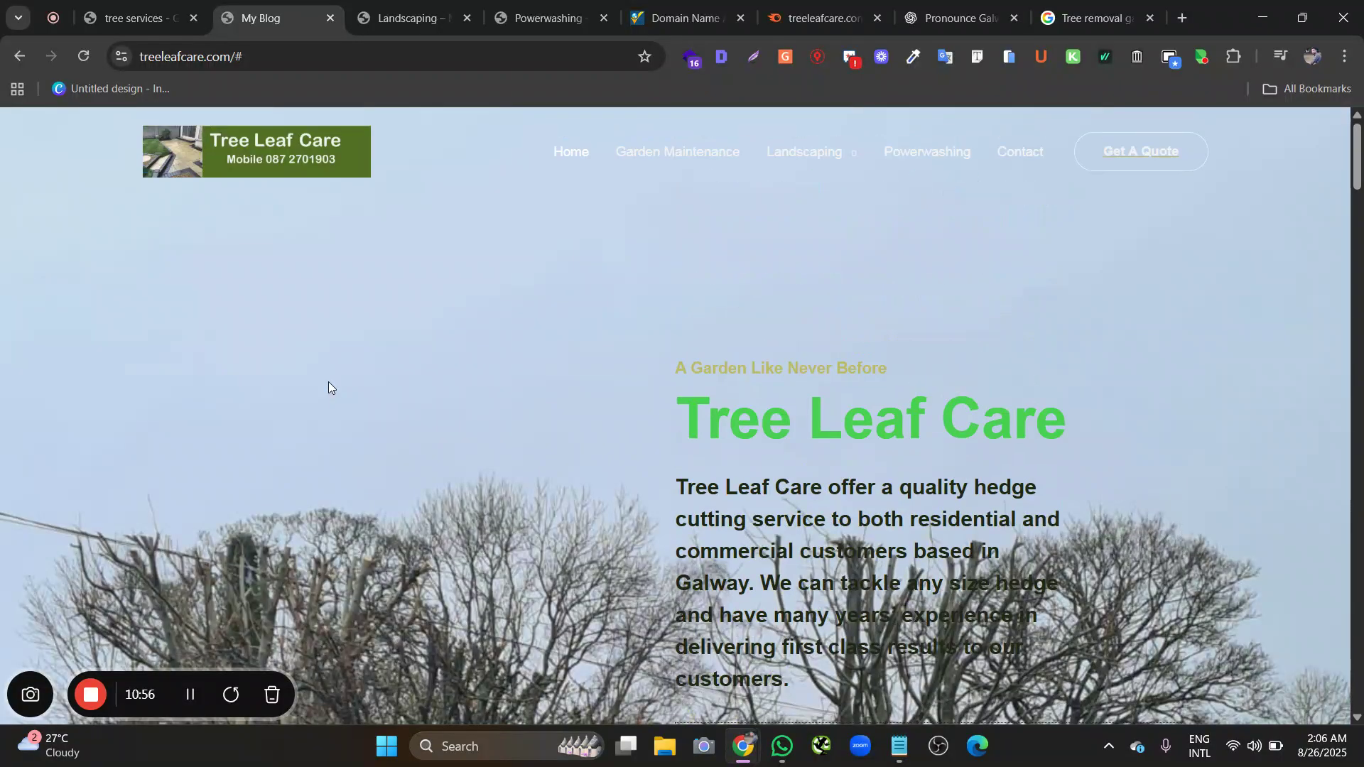
key(ctrl+f)
text(gal)
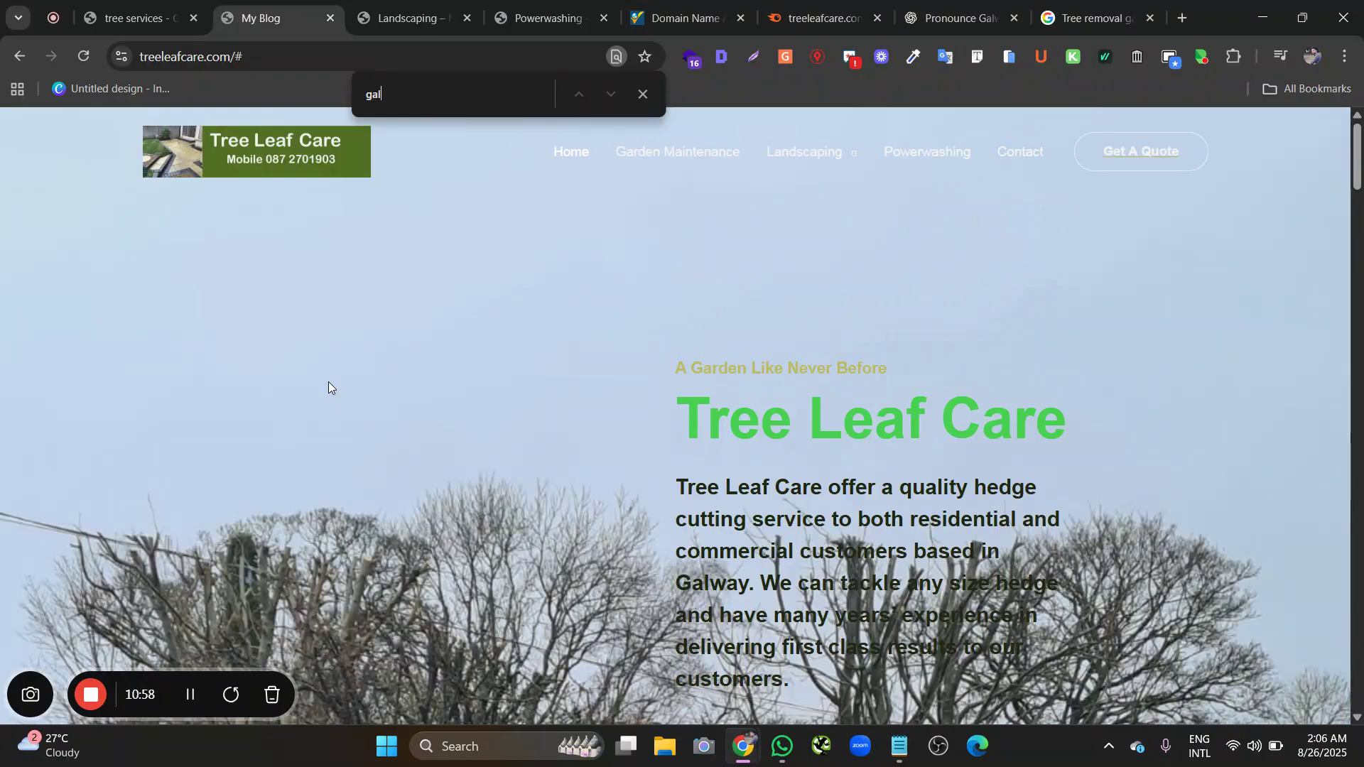
text(way)
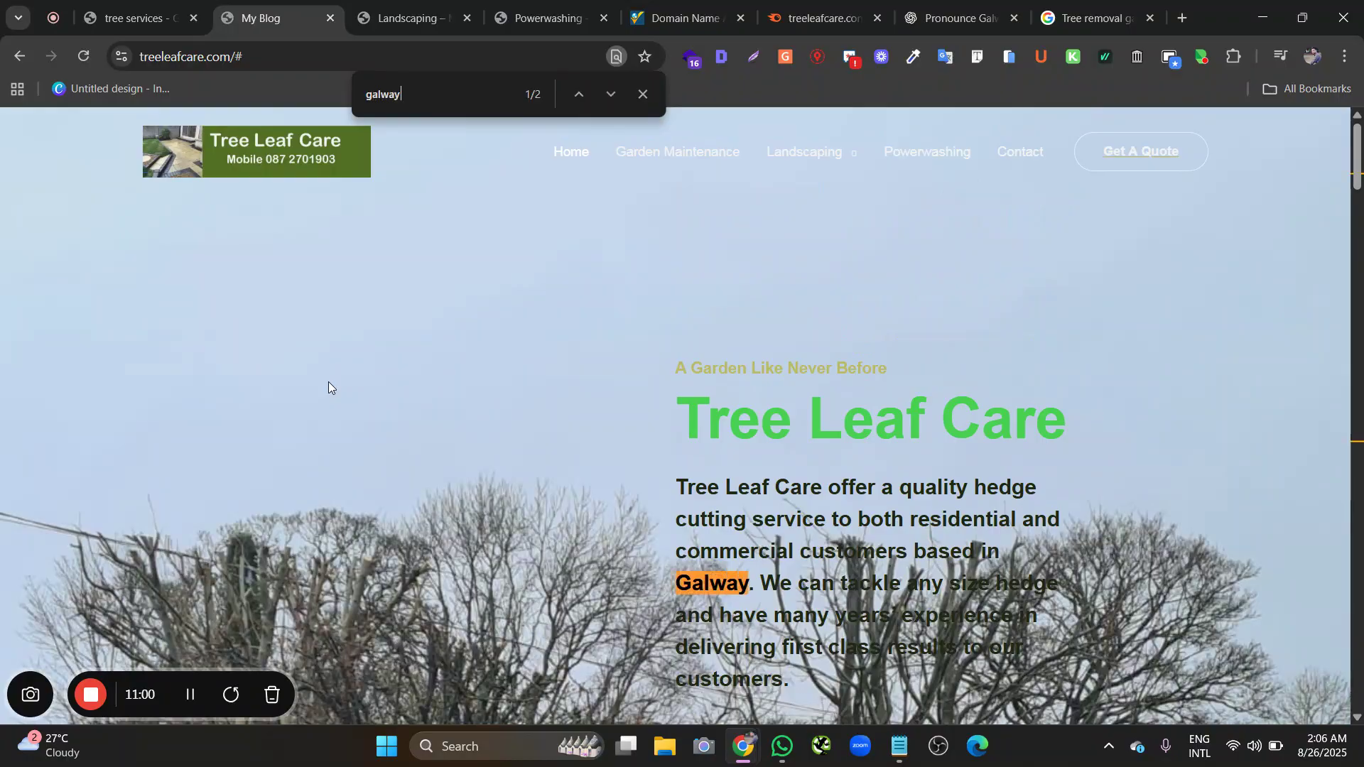
scroll(789, 339, down, 1)
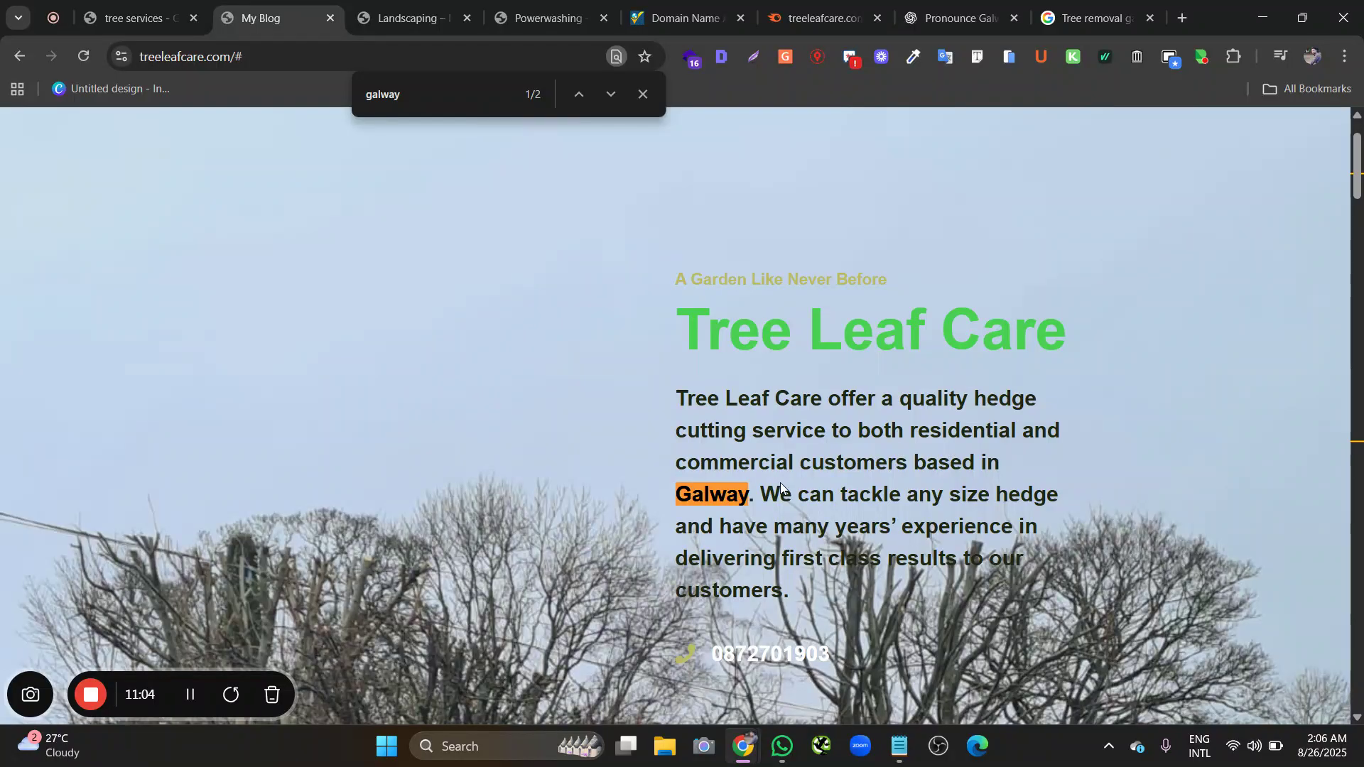
scroll(859, 493, down, 6)
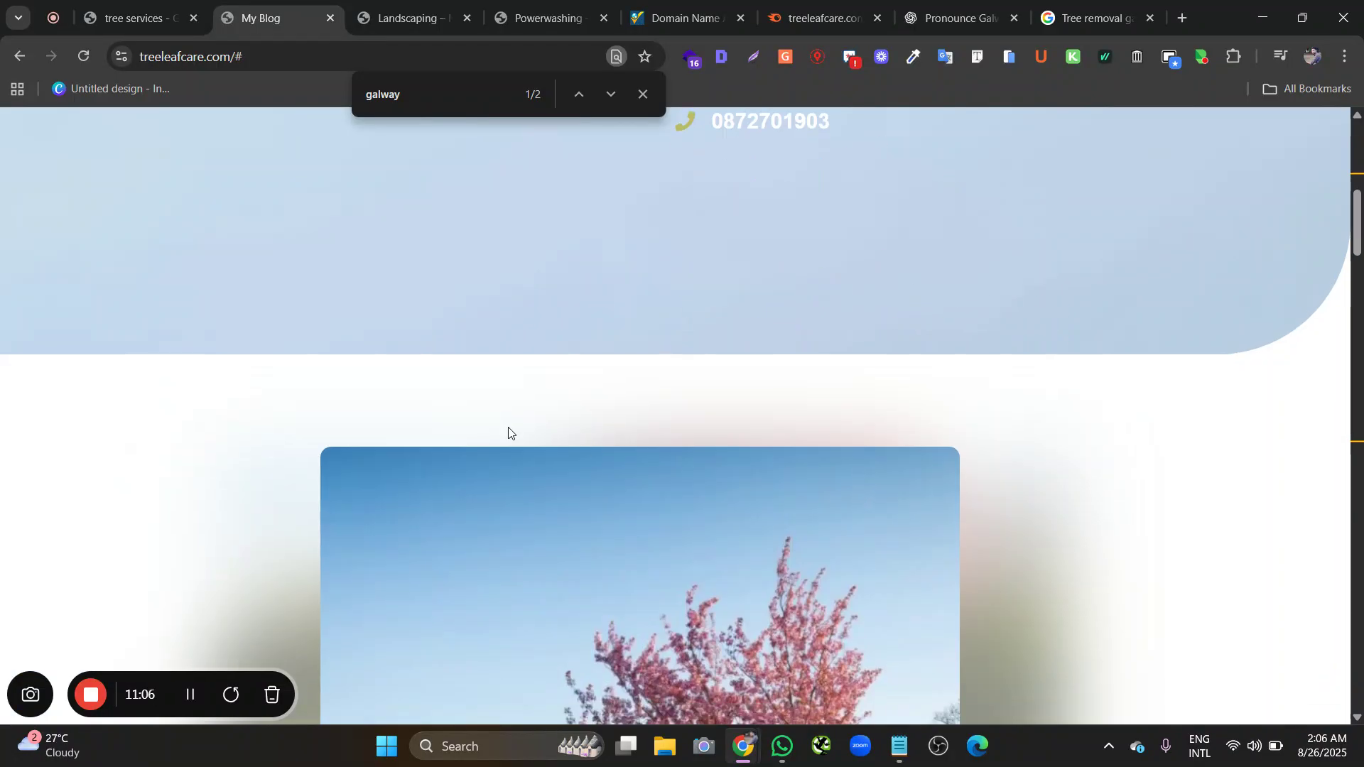
scroll(334, 373, down, 5)
scroll(334, 373, down, 12)
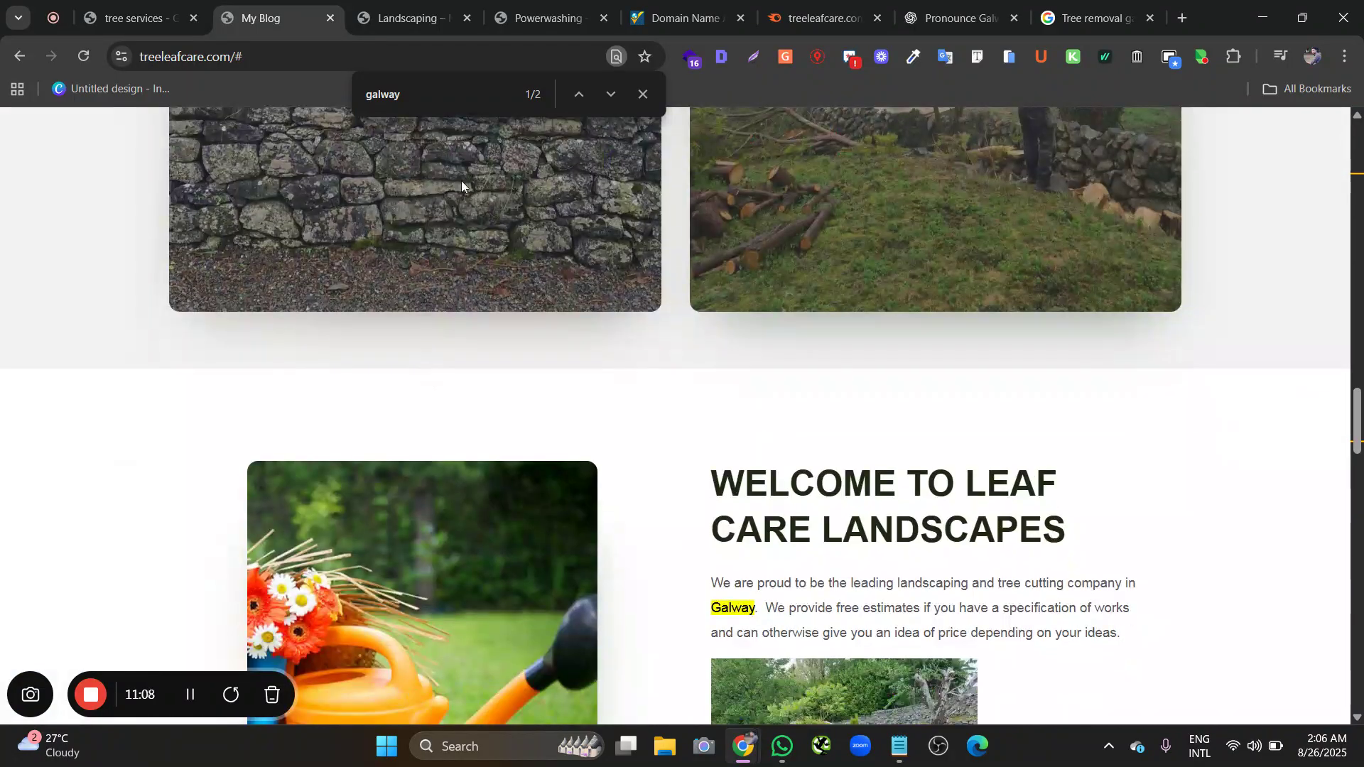
click(609, 95)
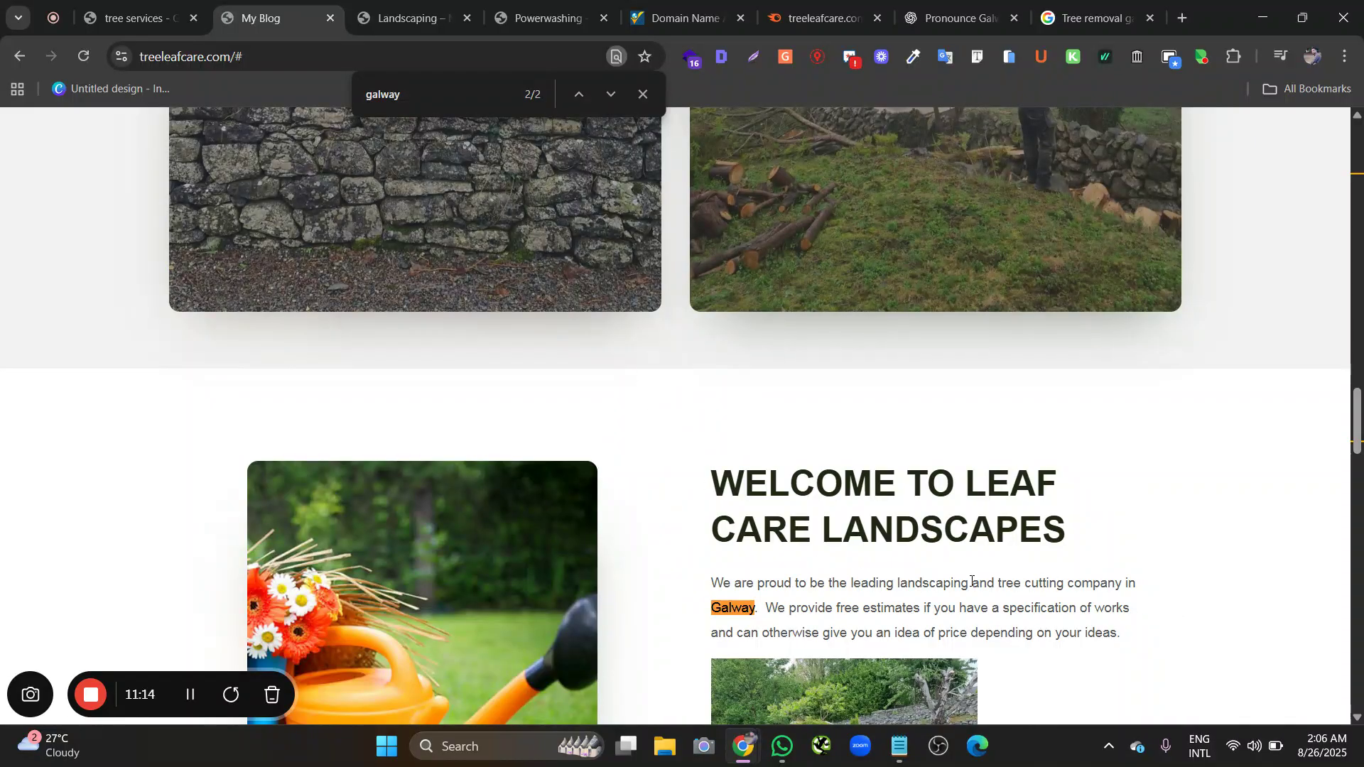
scroll(1119, 558, down, 3)
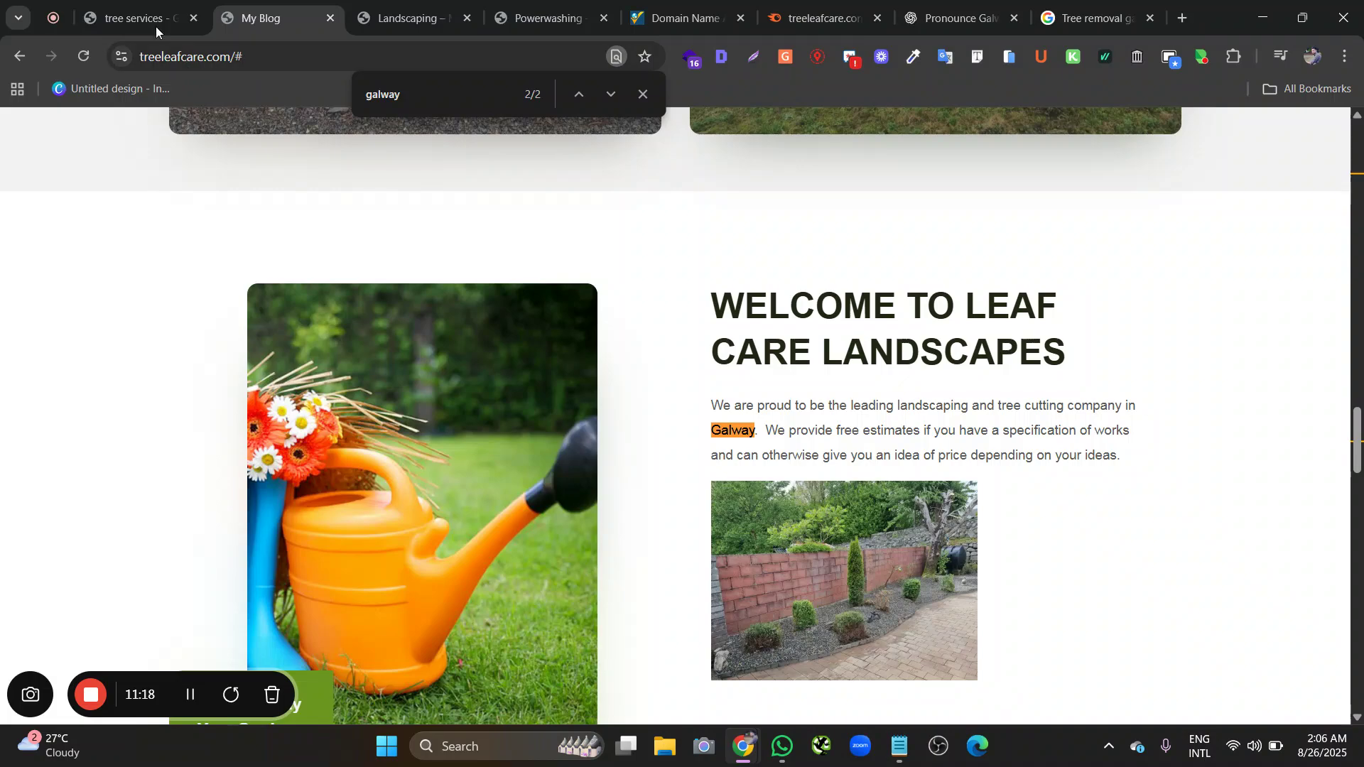
click(135, 18)
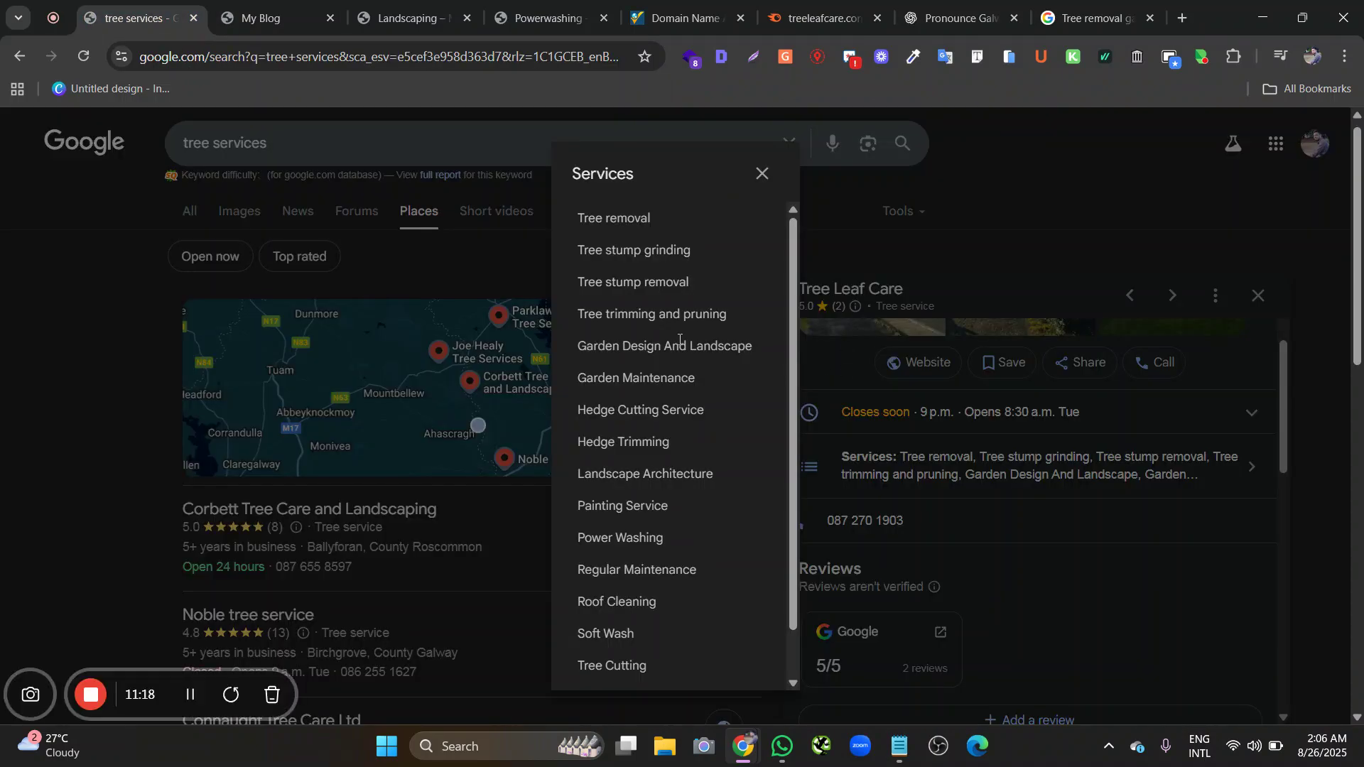
click(1003, 234)
scroll(1000, 430, up, 5)
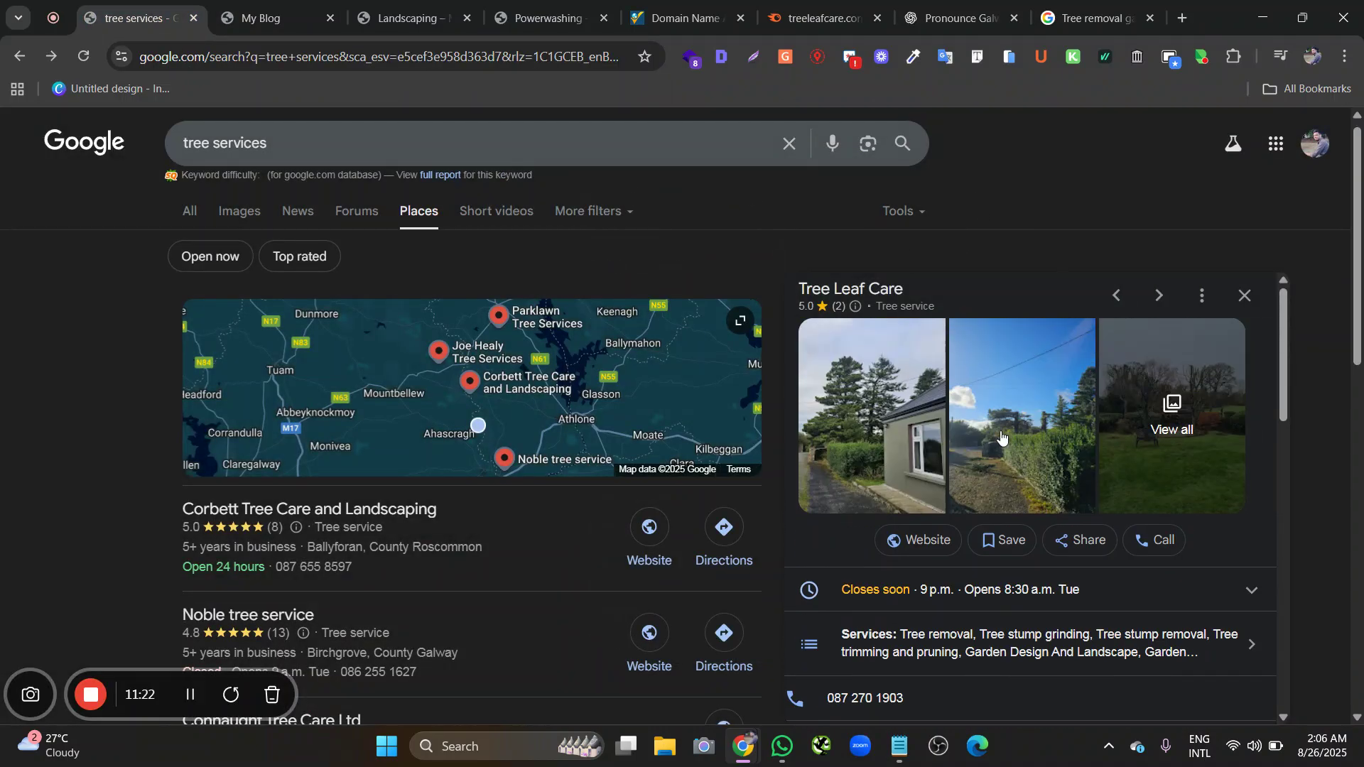
Return to the Tree Leaf Care homepage and review the sections between the welcome text and the footer
click(273, 6)
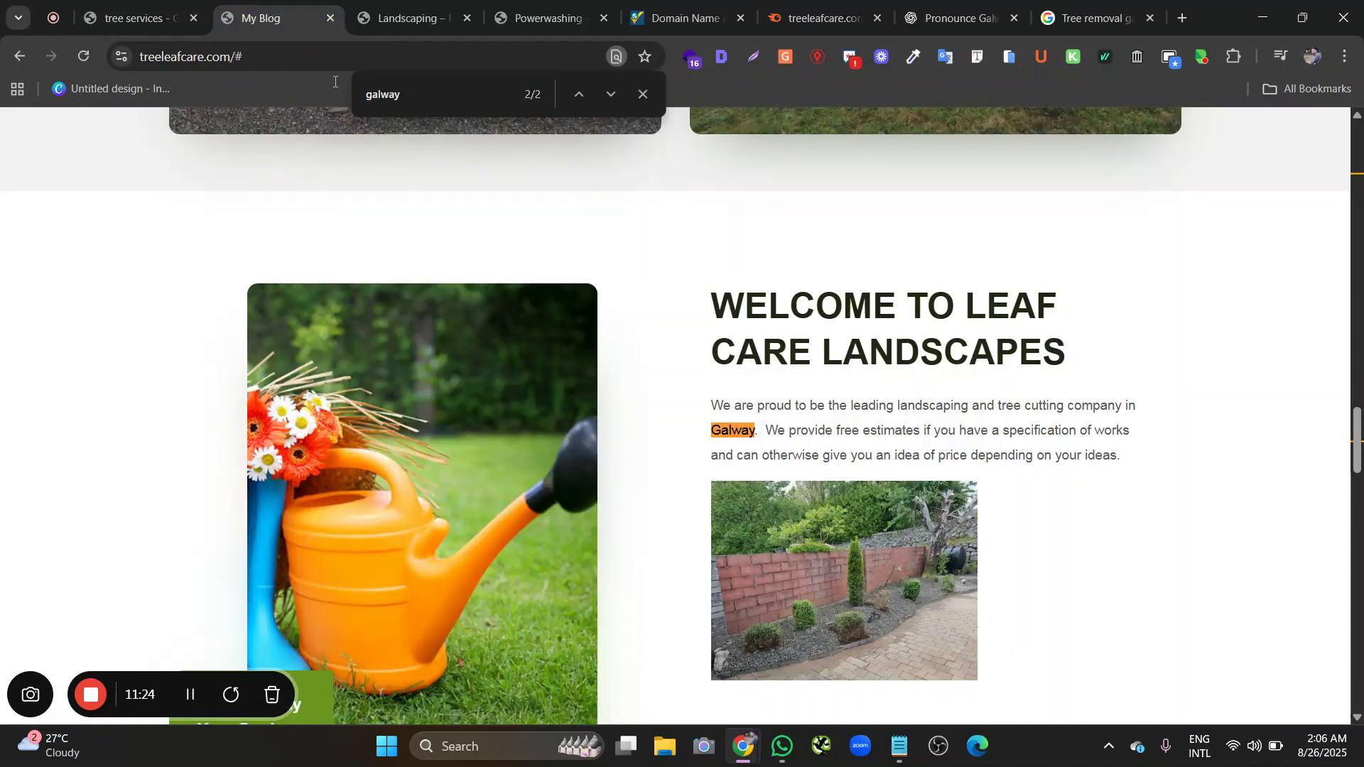
scroll(874, 310, down, 10)
scroll(875, 306, down, 4)
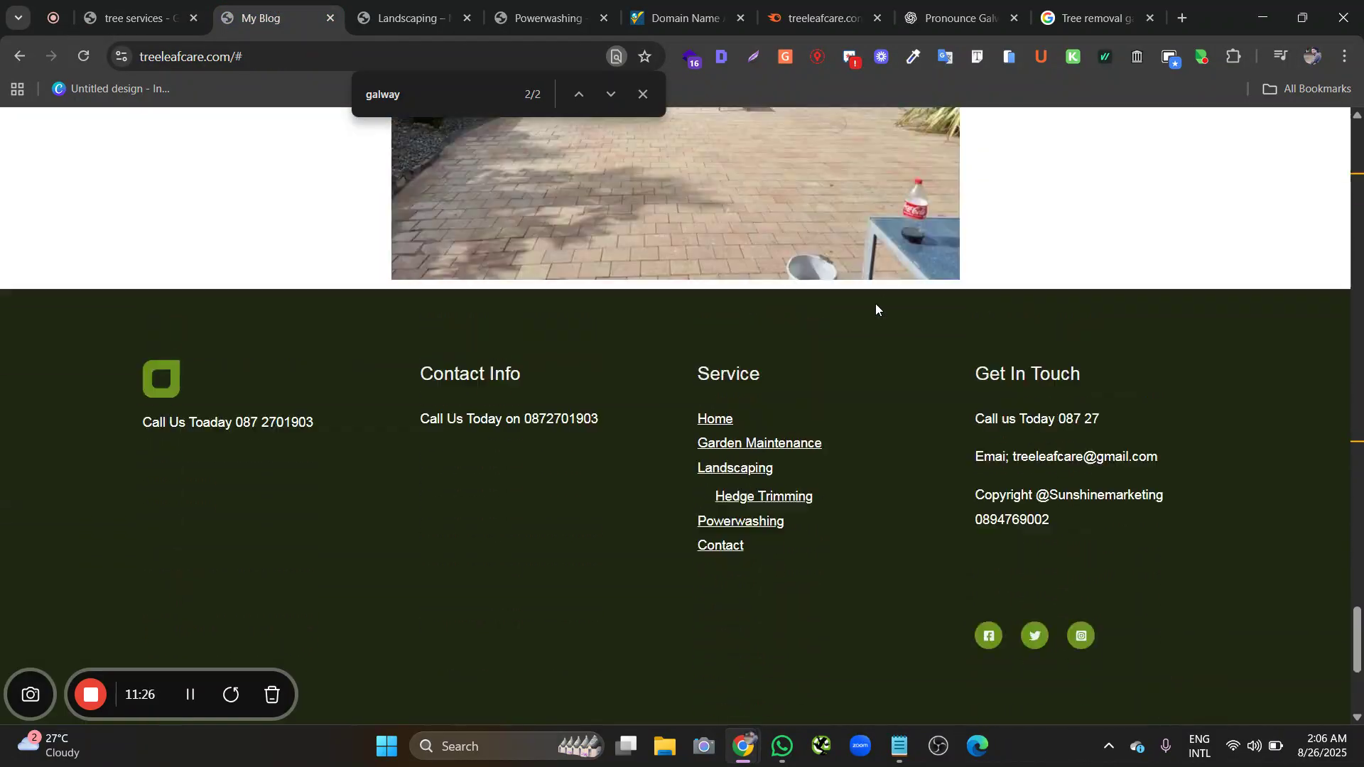
scroll(917, 483, up, 6)
scroll(256, 388, up, 10)
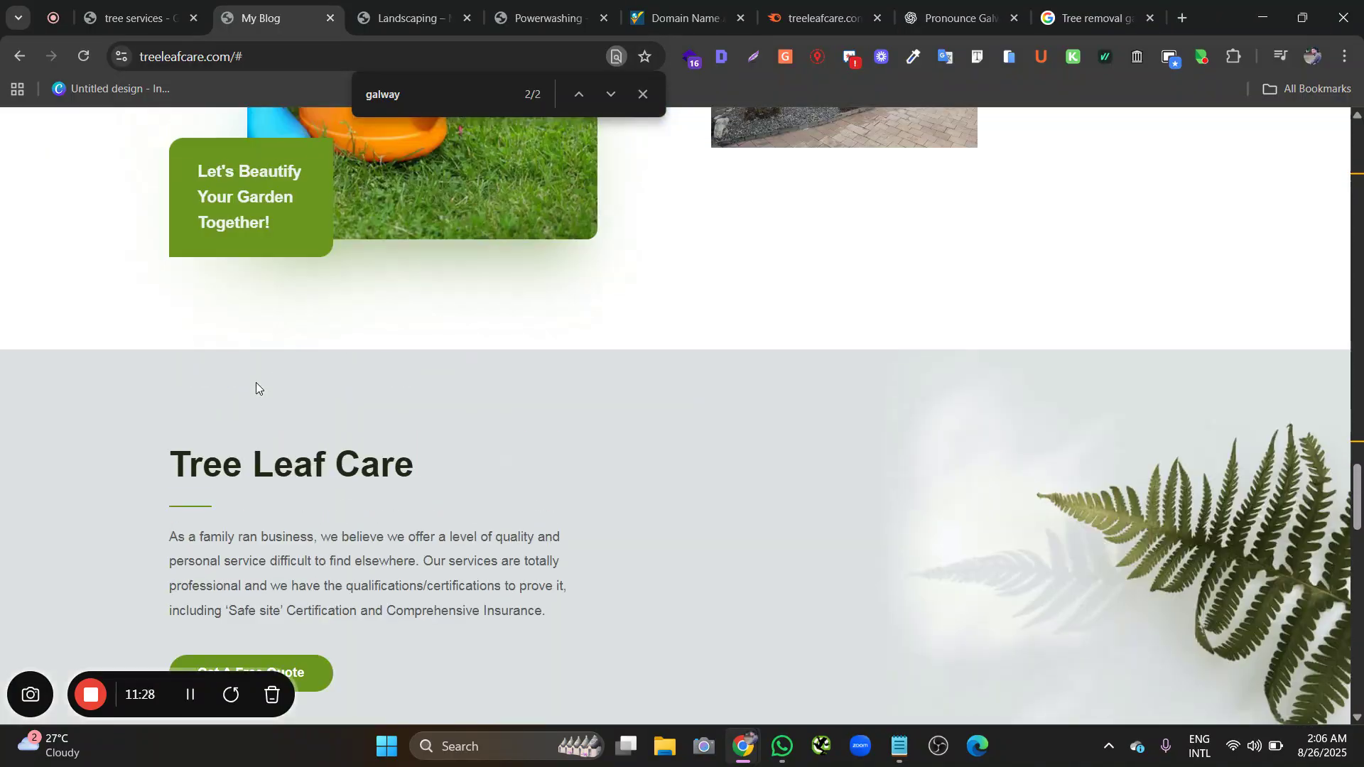
scroll(257, 384, down, 4)
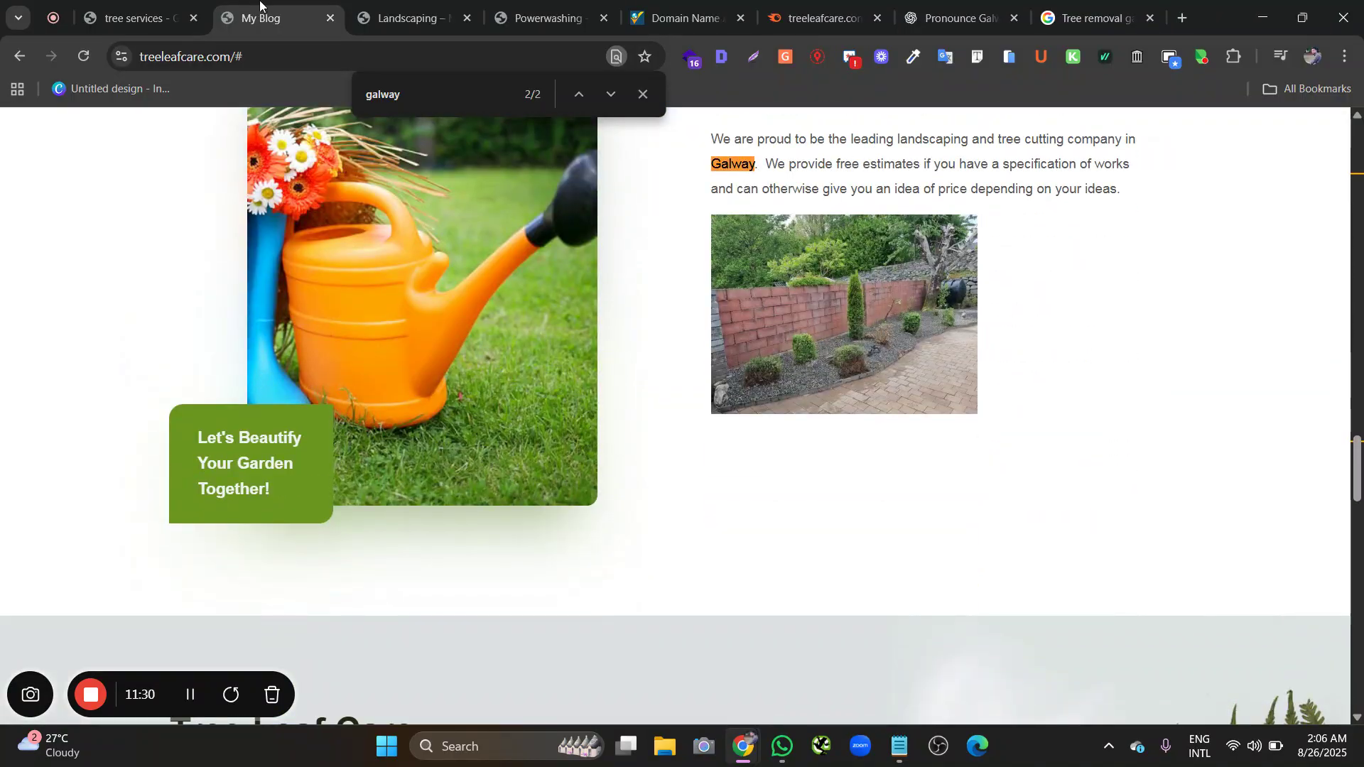
Copy the business name "Tree Leaf Care" from its profile in the "tree services" Google results
click(135, 18)
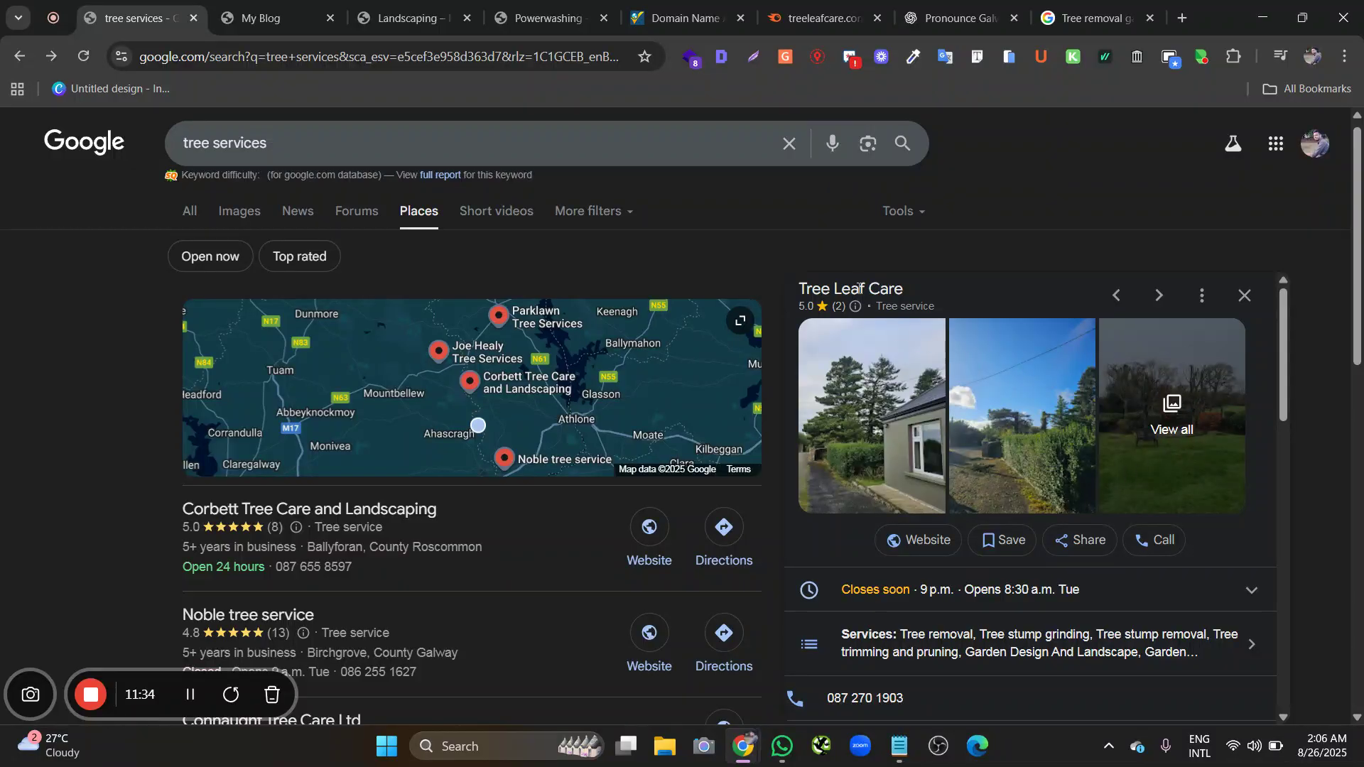
drag(904, 292, 803, 291)
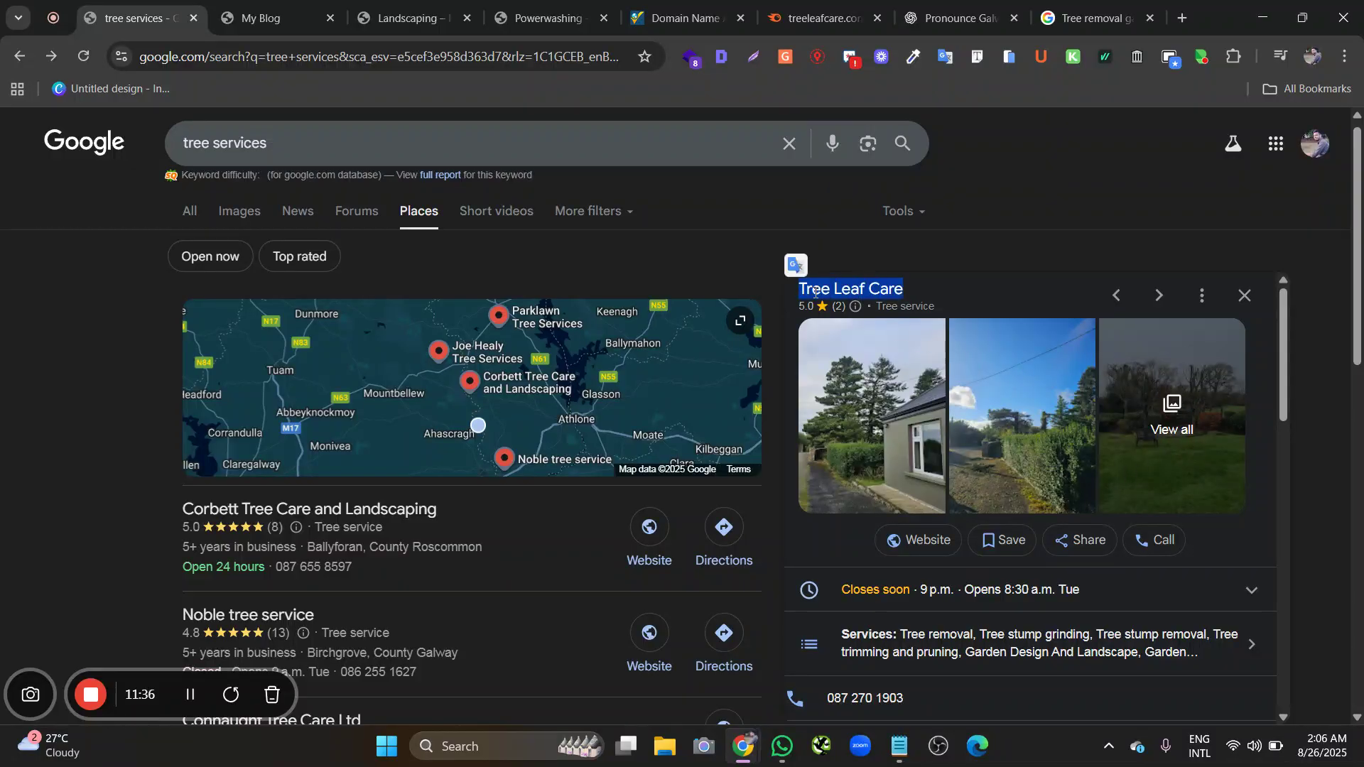
right_click(816, 291)
click(854, 313)
click(881, 252)
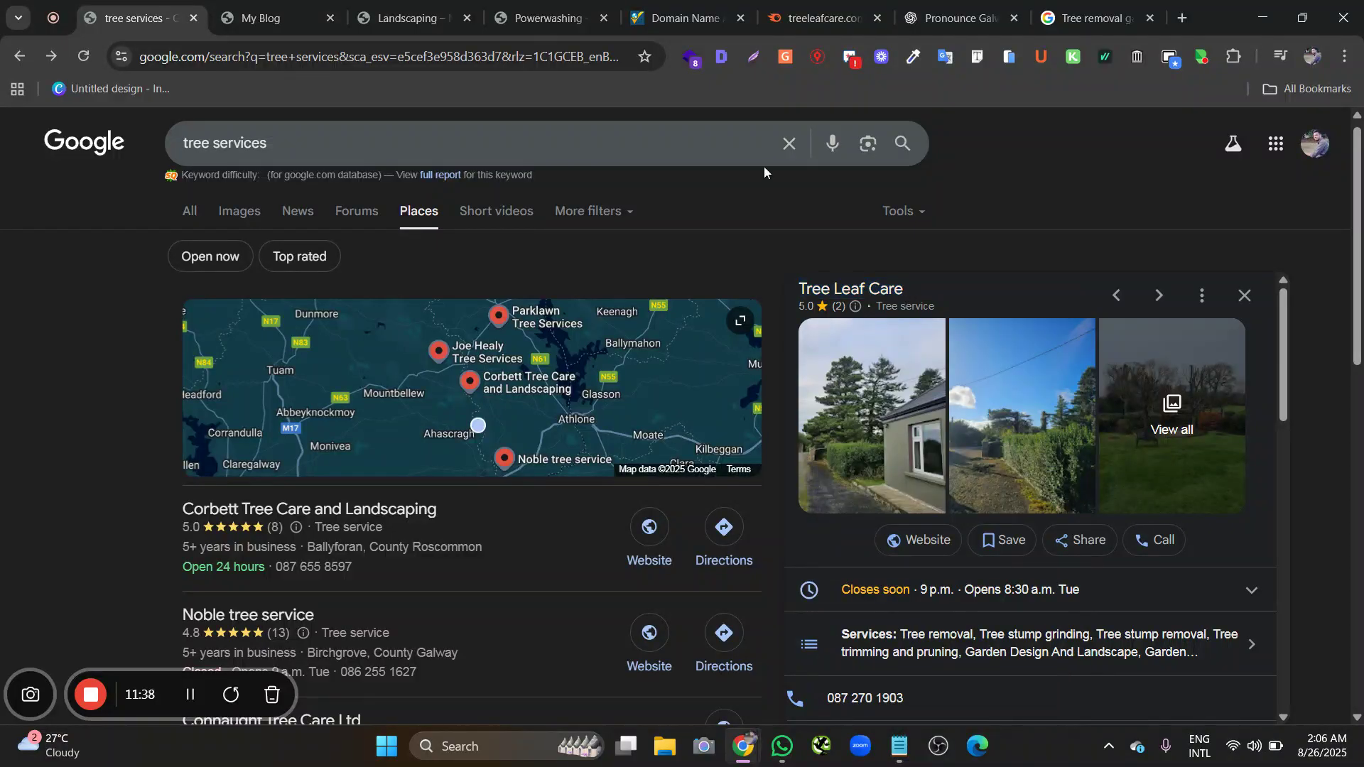
Go through the homepage again down to its lower sections, return to the header and close the page search
click(410, 17)
click(317, 8)
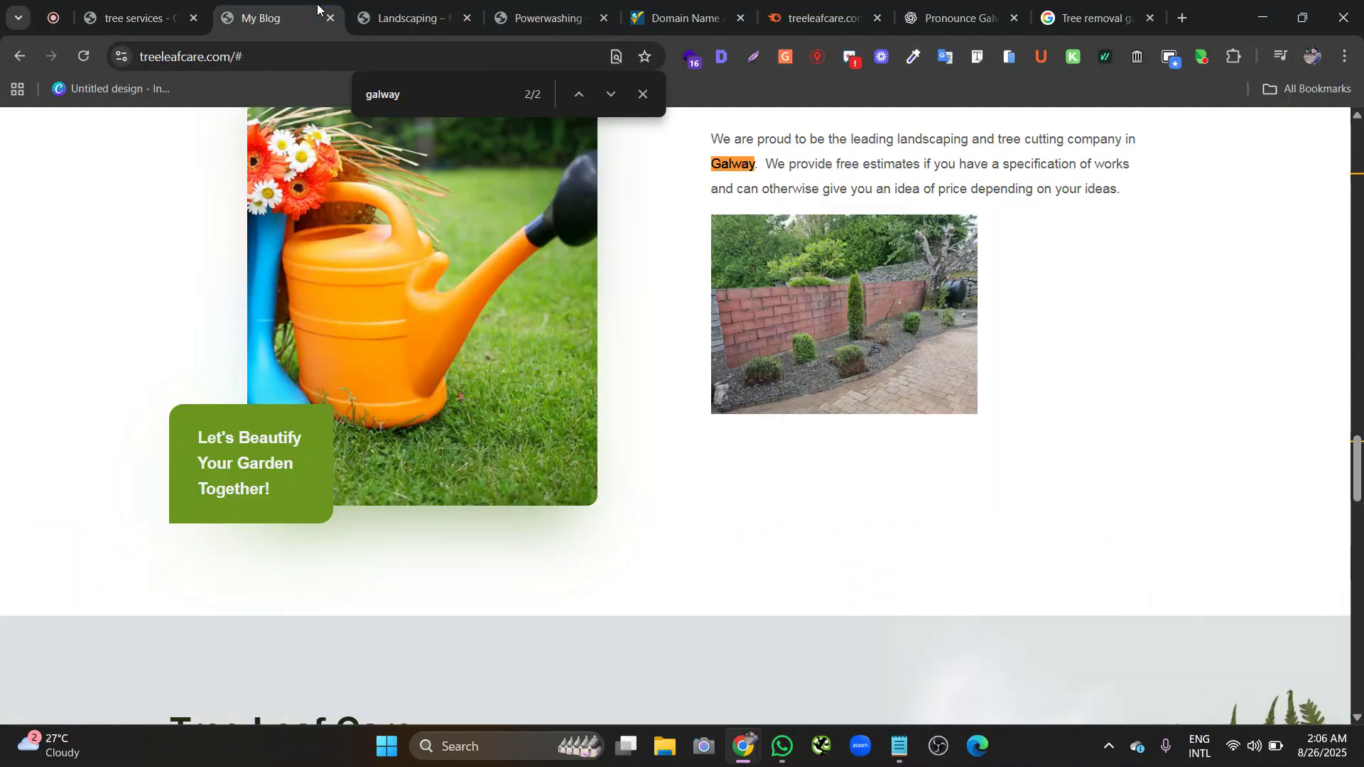
scroll(714, 404, down, 12)
scroll(729, 381, down, 3)
scroll(732, 371, up, 20)
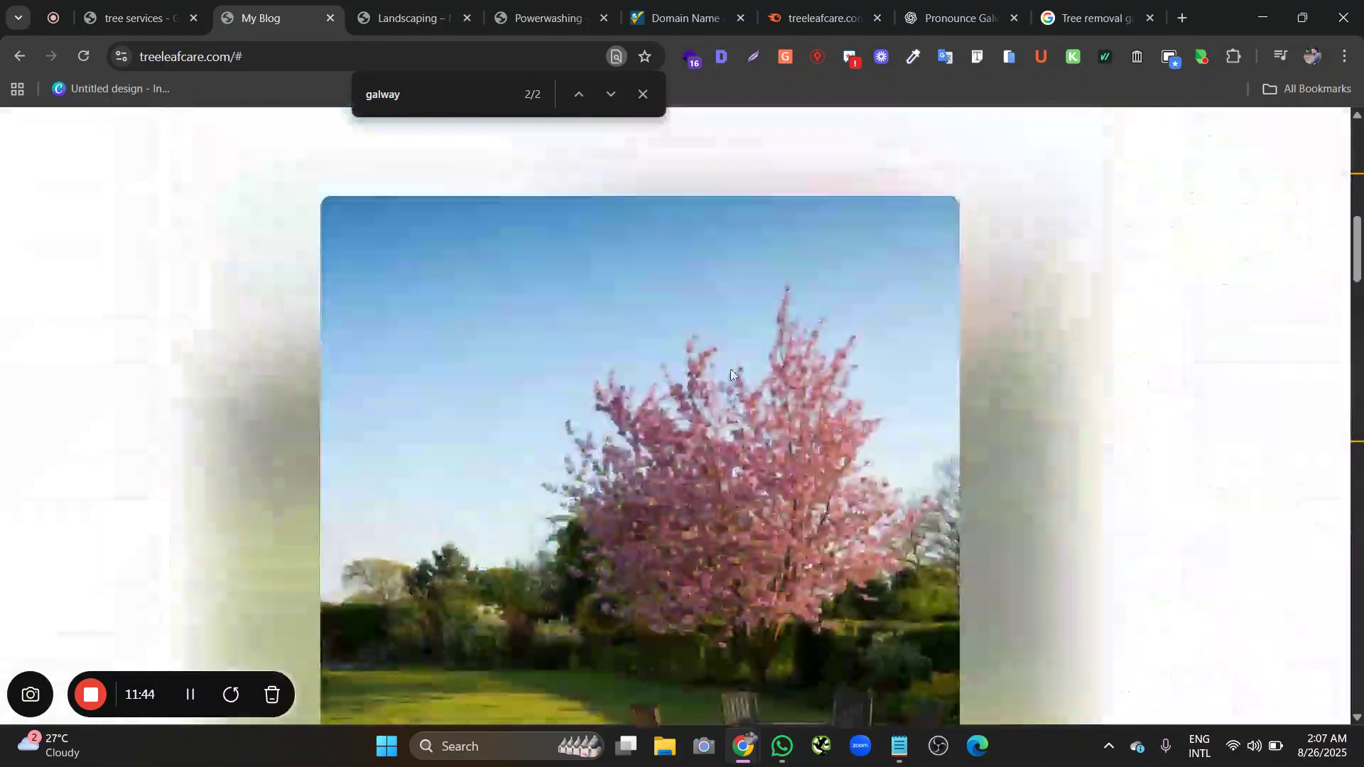
scroll(731, 368, up, 5)
click(643, 100)
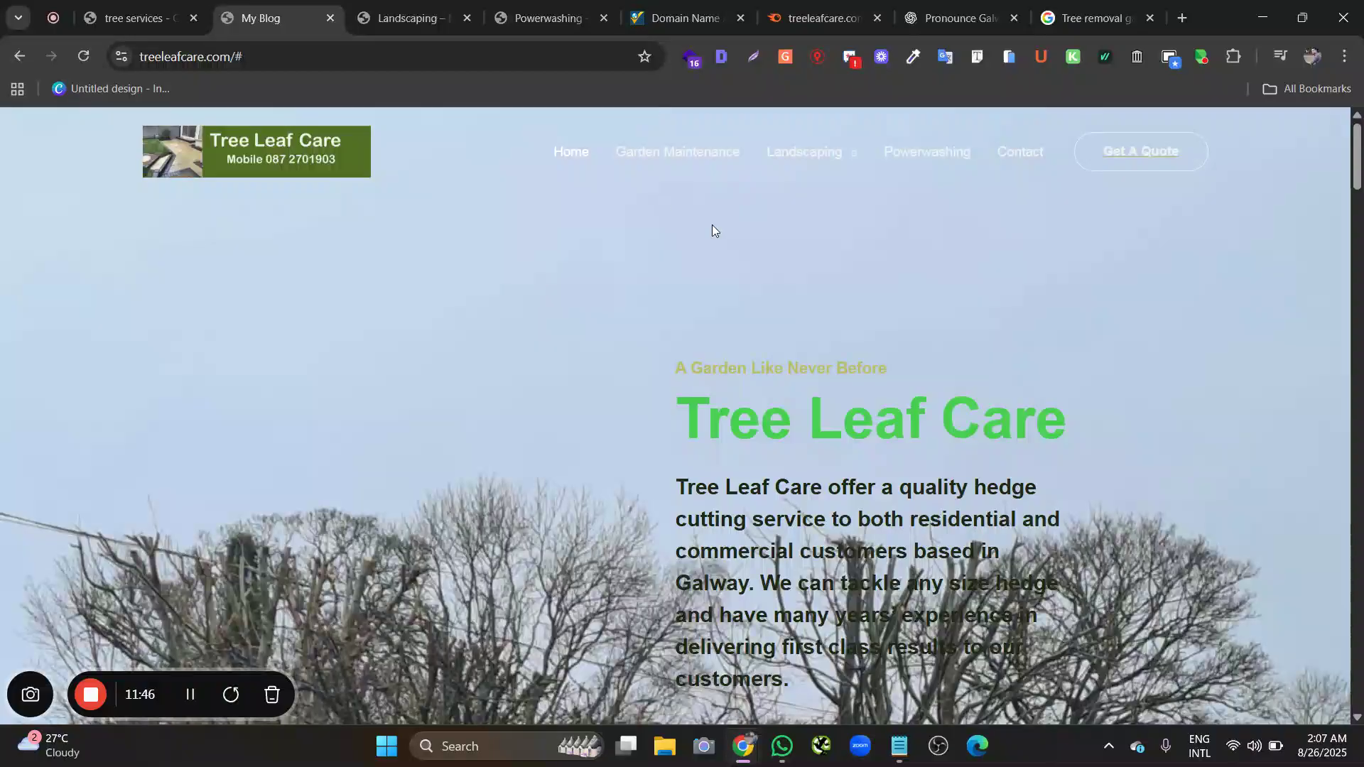
mouse_move(828, 173)
Open the services list in Tree Leaf Care's Google profile and copy the "Tree removal" entry
click(150, 21)
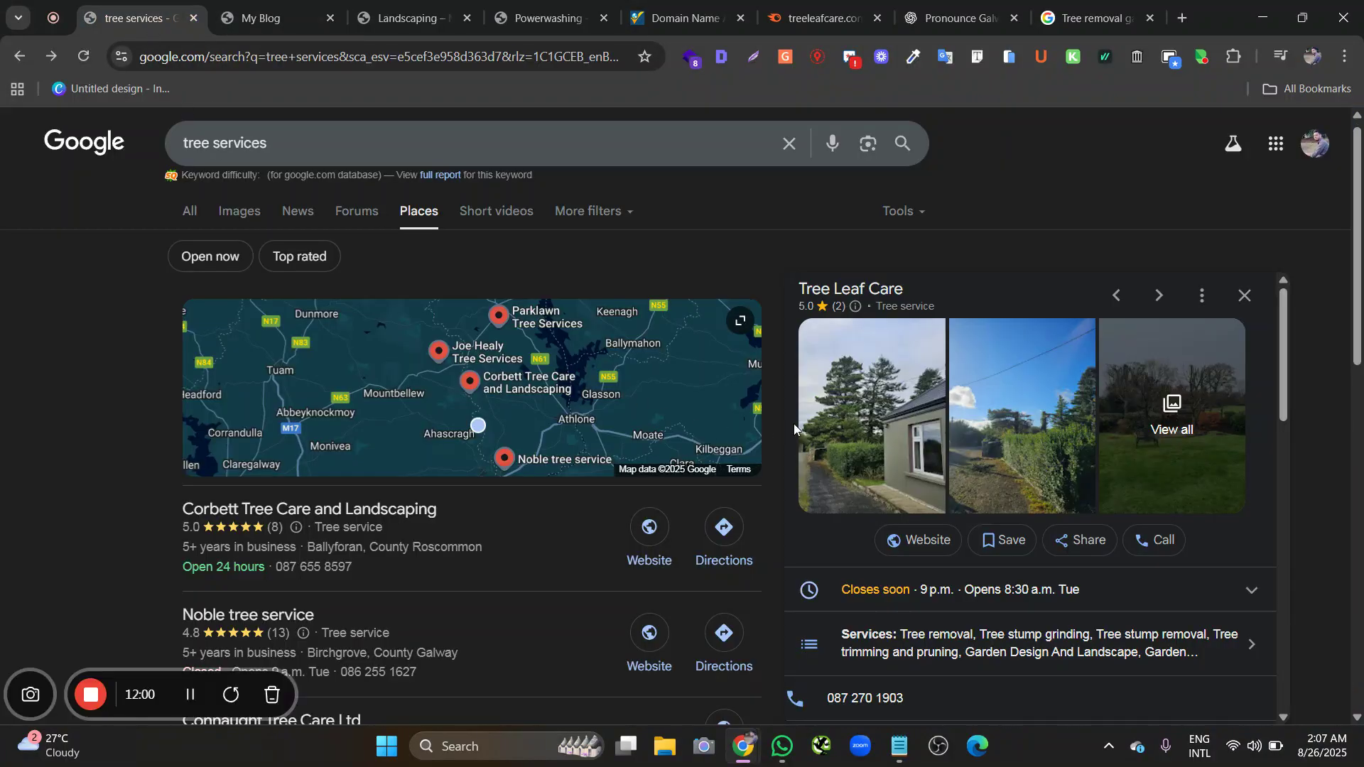
scroll(799, 434, down, 2)
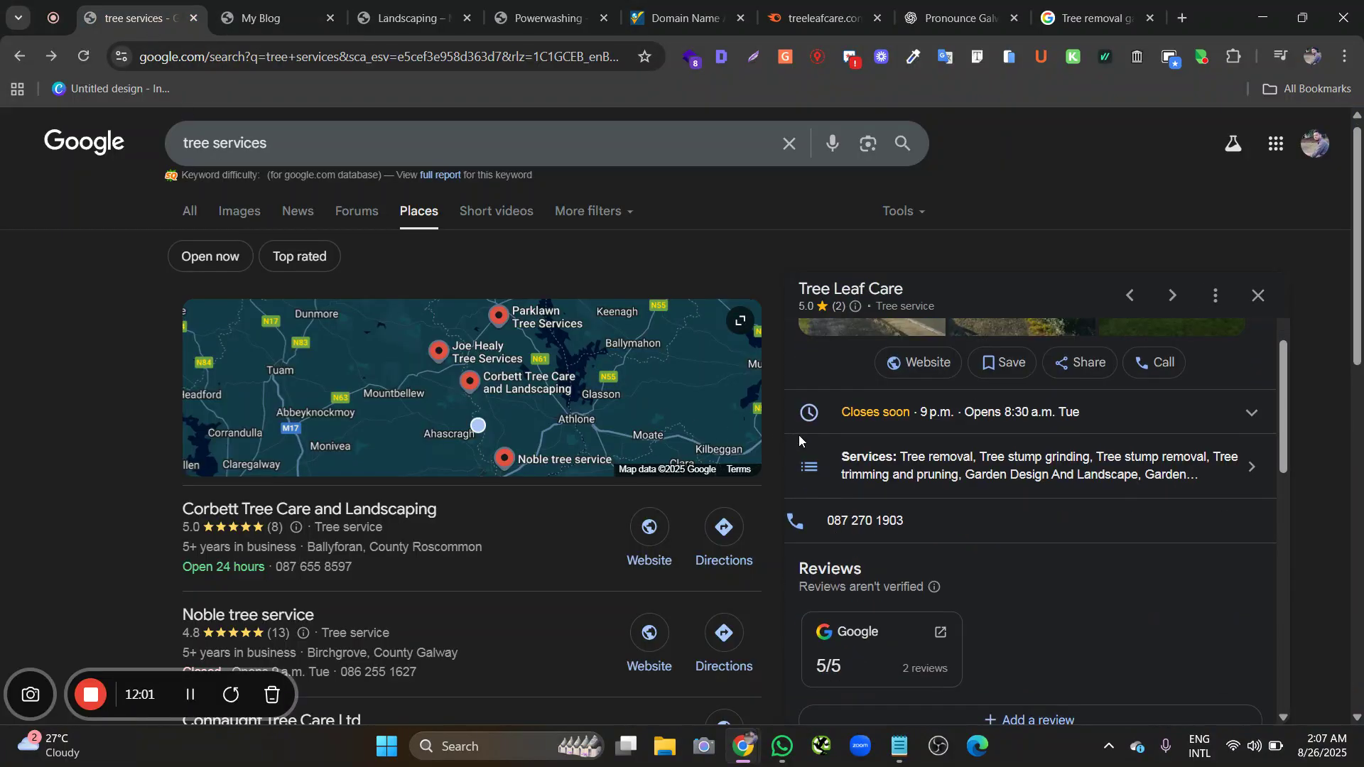
click(807, 471)
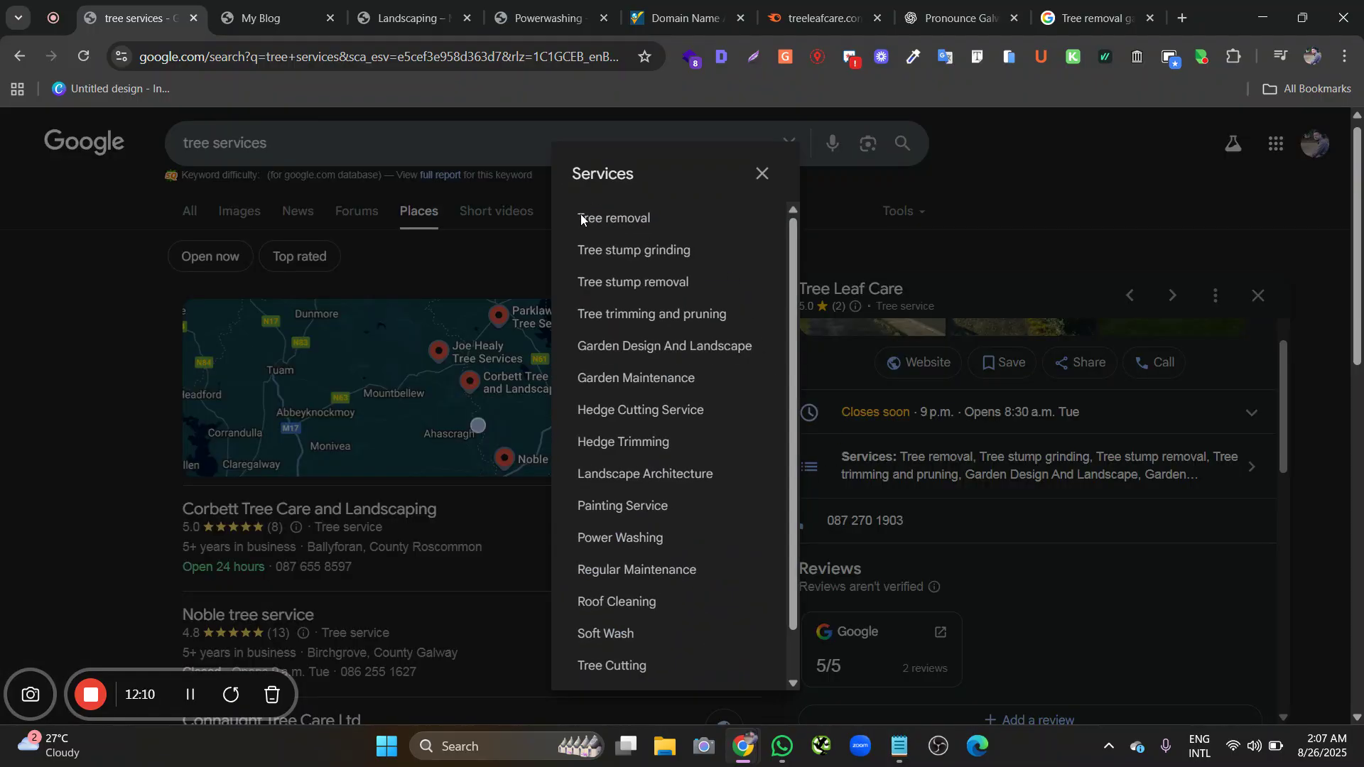
drag(578, 215, 652, 219)
right_click(625, 216)
click(651, 234)
Switch to the "Tree removal galway" search results and review the map listings and the organic results beneath them
click(1066, 16)
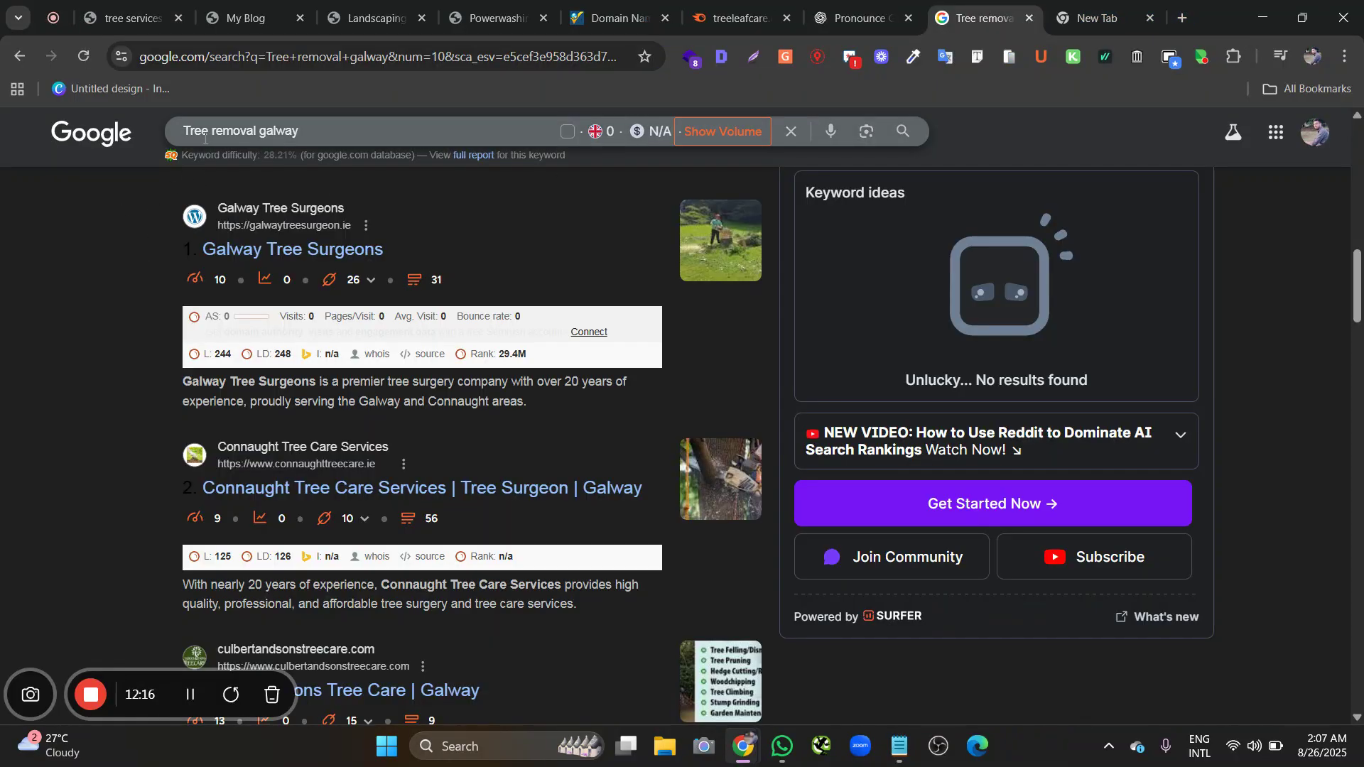
scroll(92, 379, up, 5)
scroll(93, 380, down, 9)
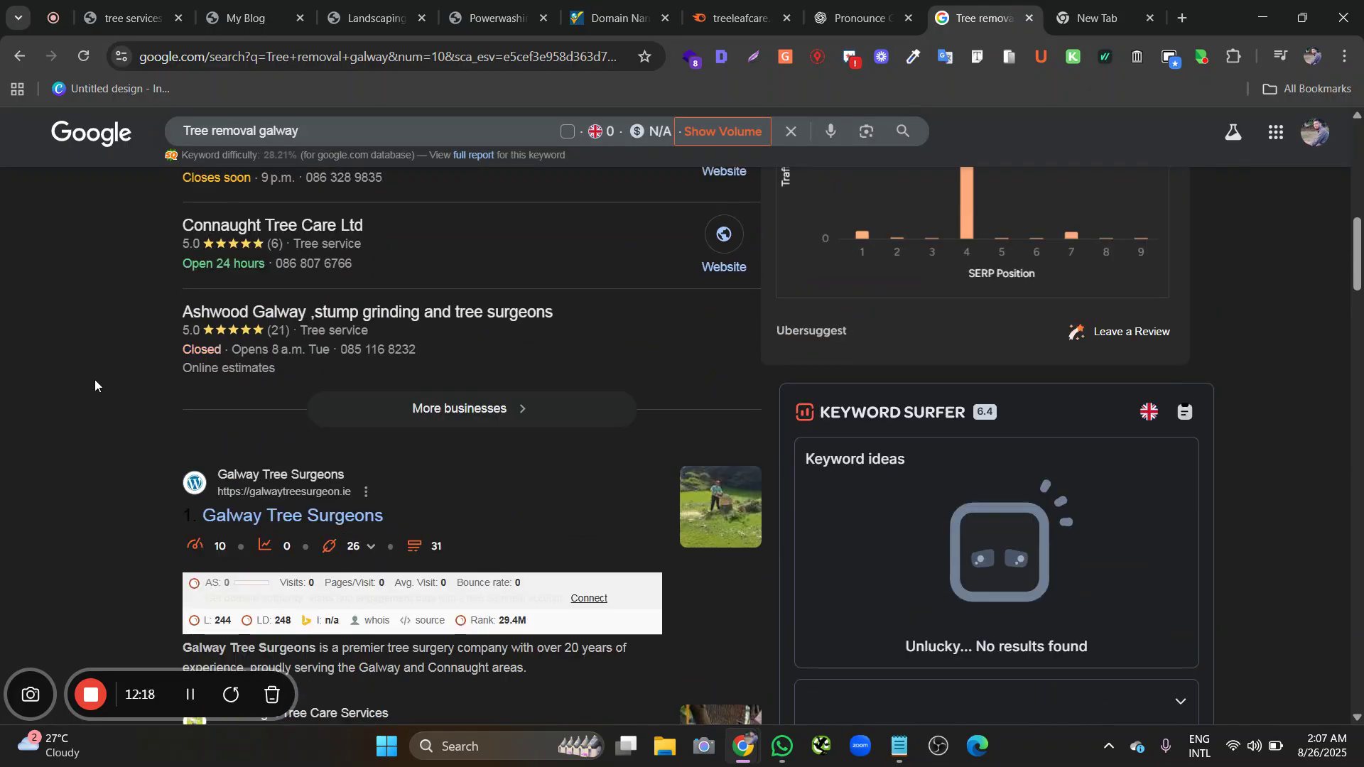
scroll(110, 369, up, 7)
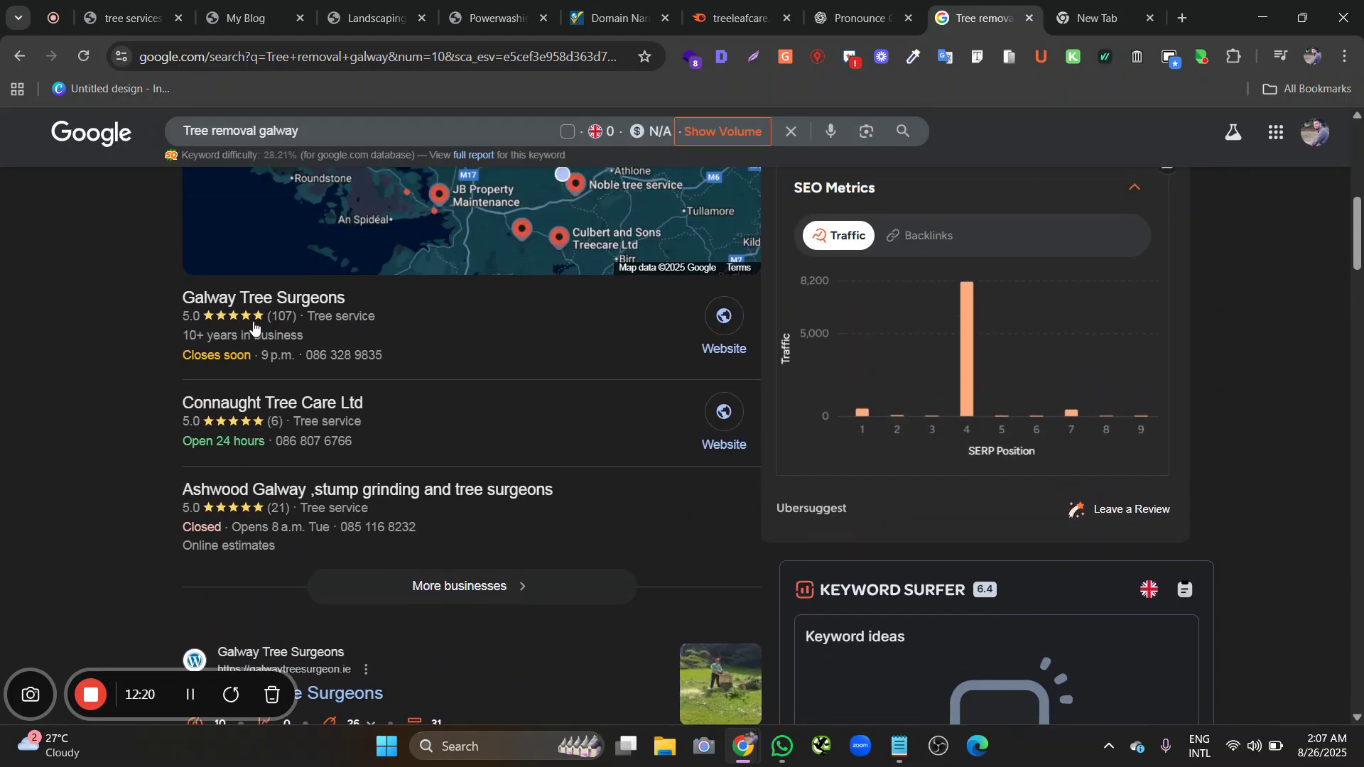
Copy the website link from the Galway Tree Surgeons map listing and run a Semrush Domain Overview for it
right_click(729, 310)
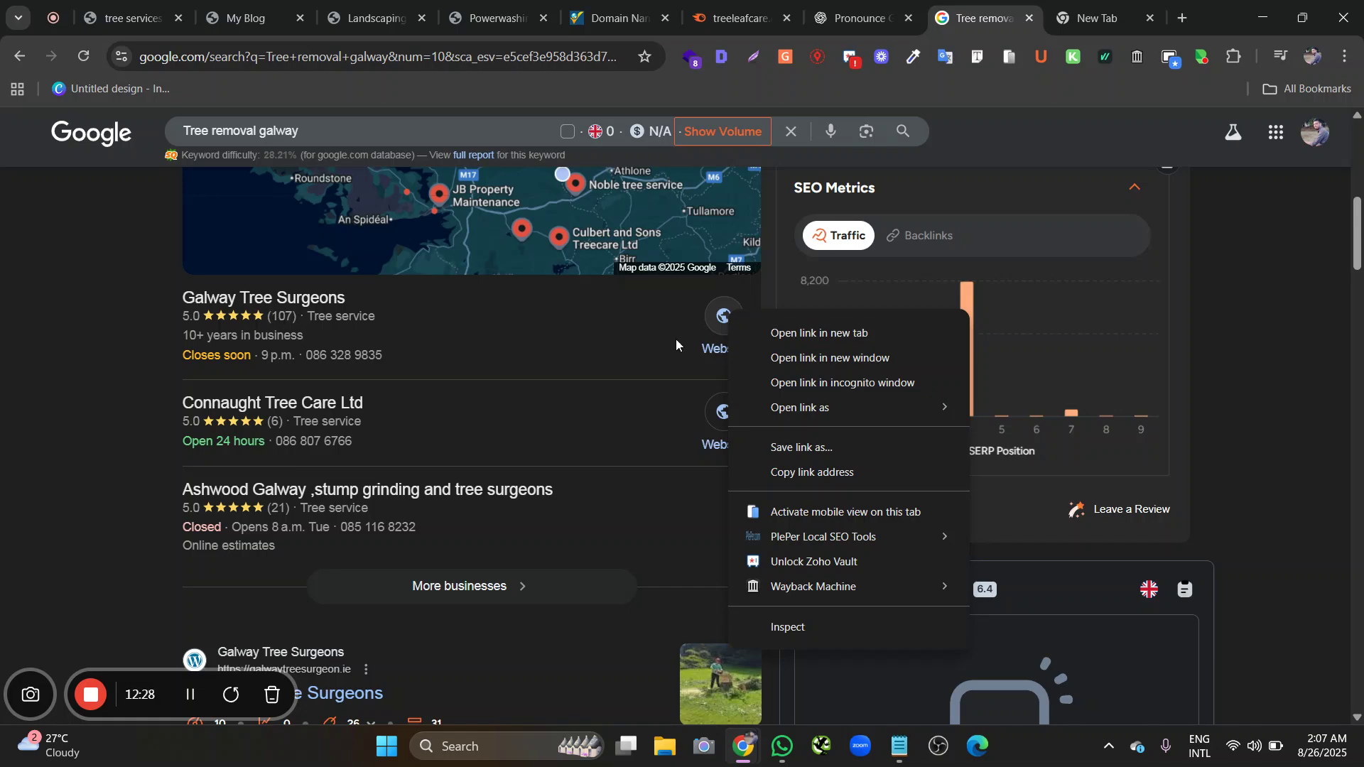
click(806, 473)
click(739, 18)
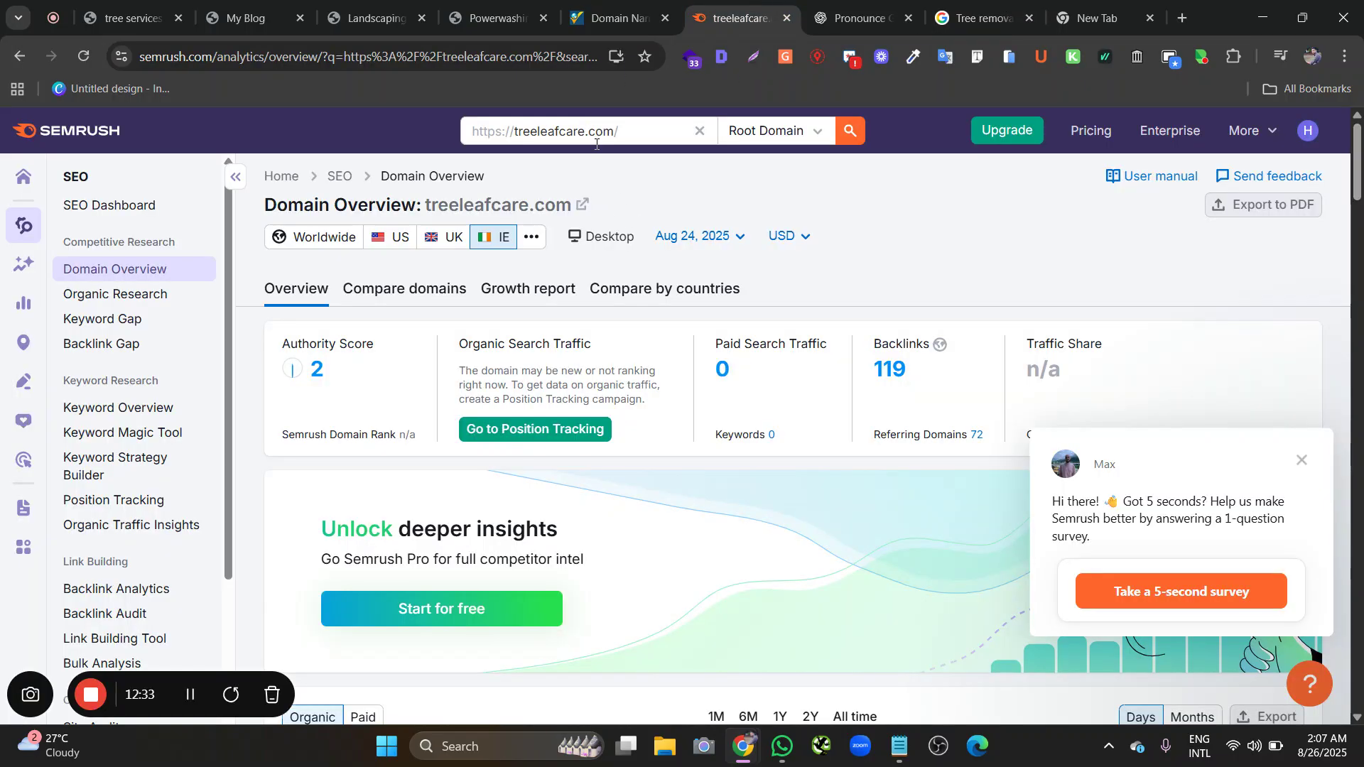
click(596, 143)
right_click(597, 139)
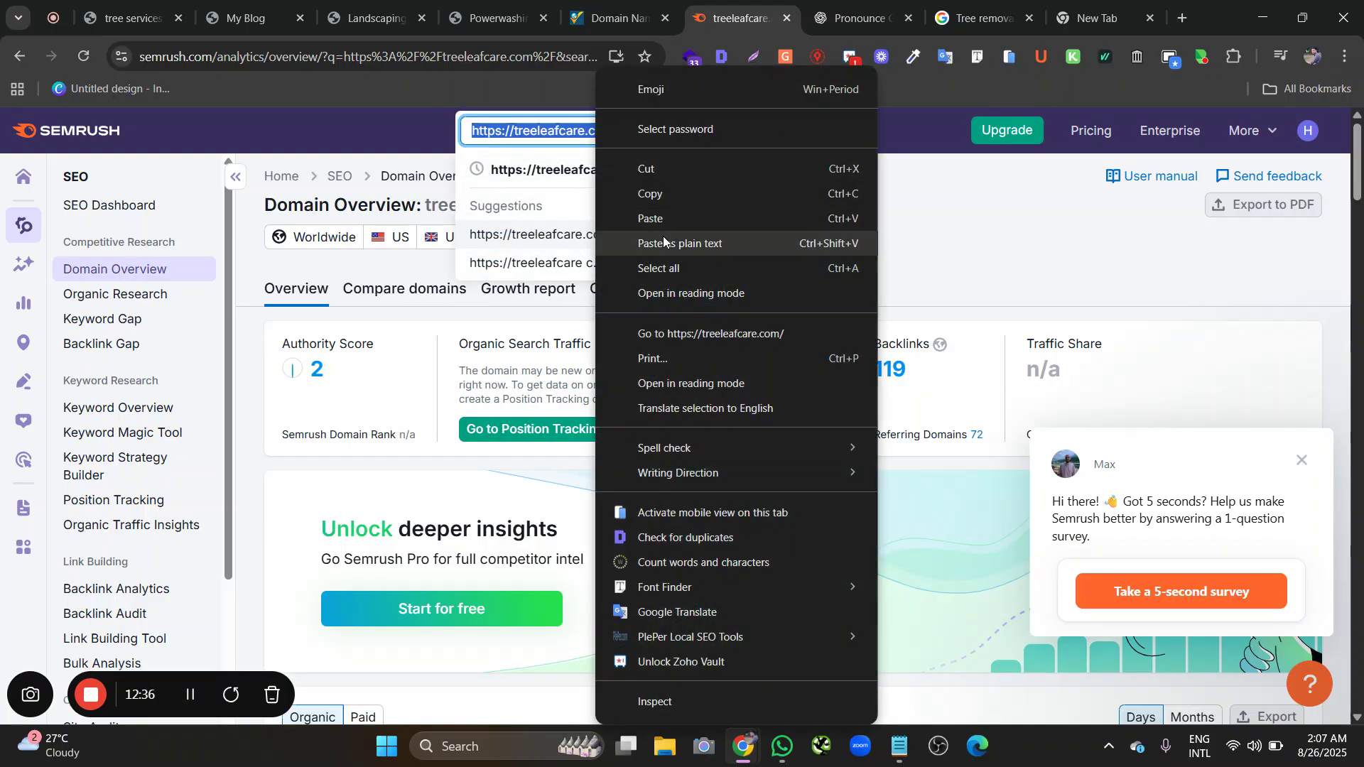
click(650, 218)
key(Return)
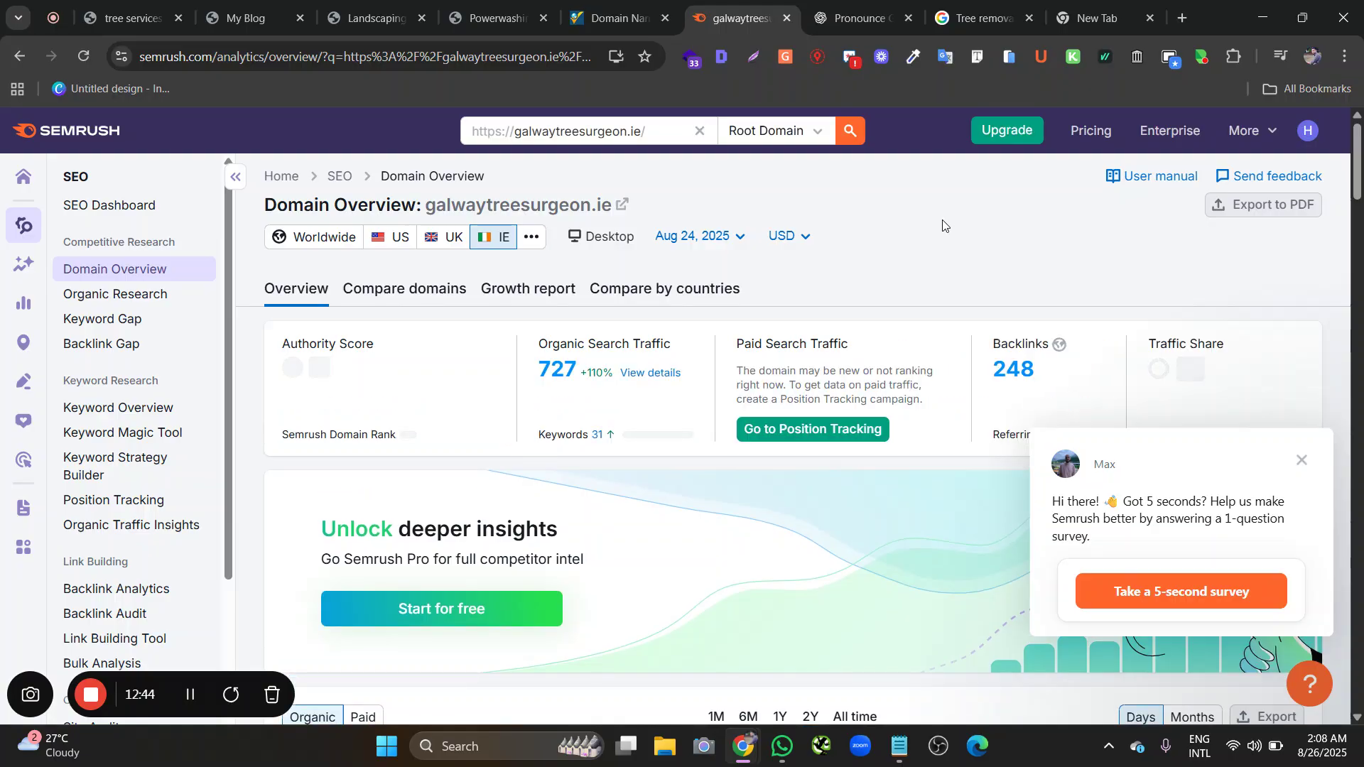
Open the Galway Tree Surgeons website from the "Tree removal galway" results and show its Ubersuggest domain overview
click(1057, 5)
click(1010, 6)
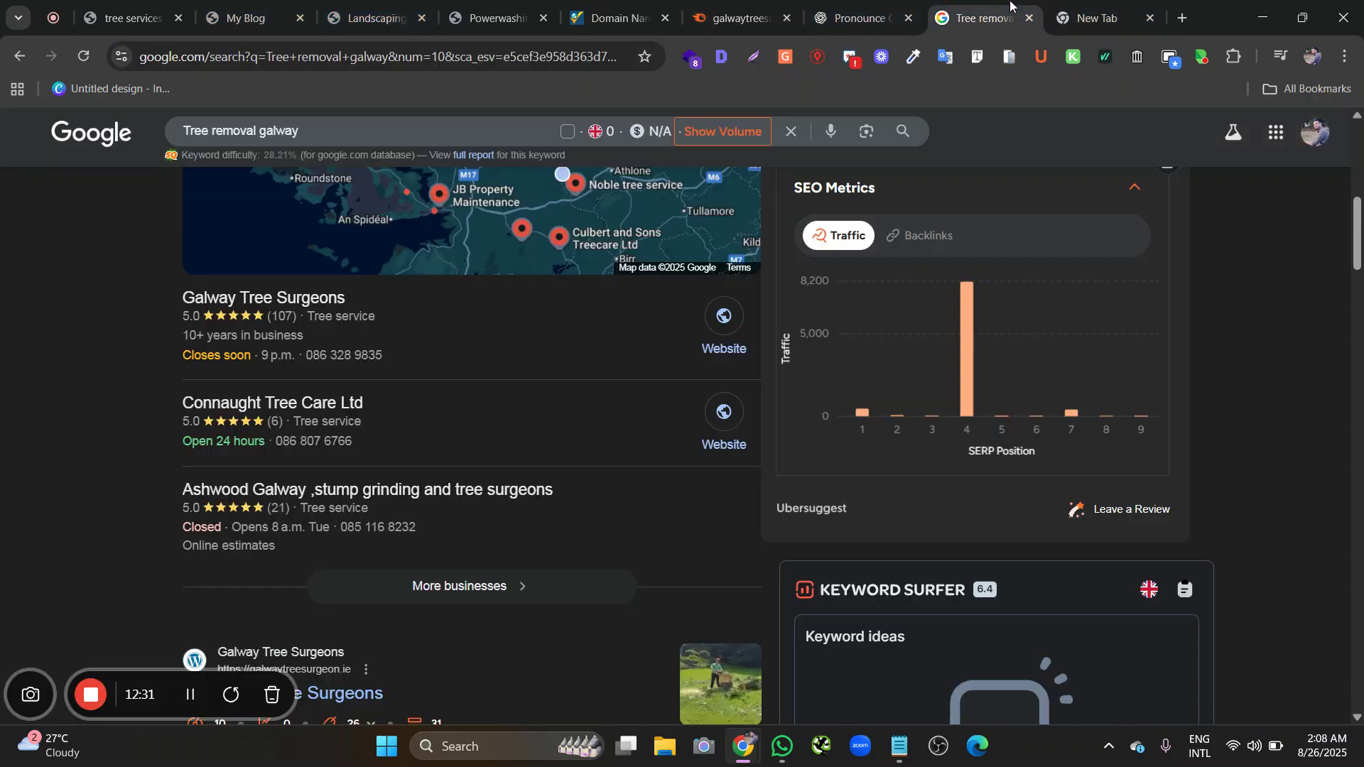
click(724, 317)
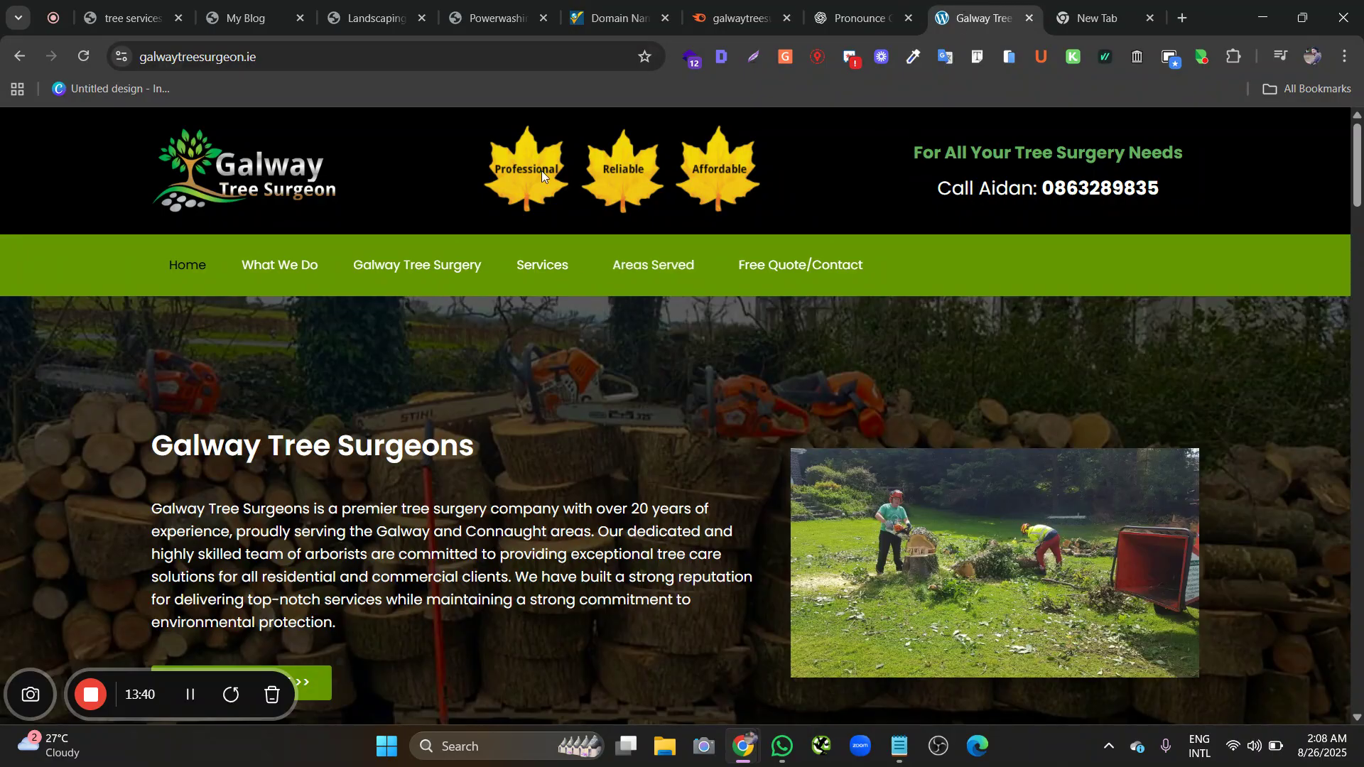
click(1039, 57)
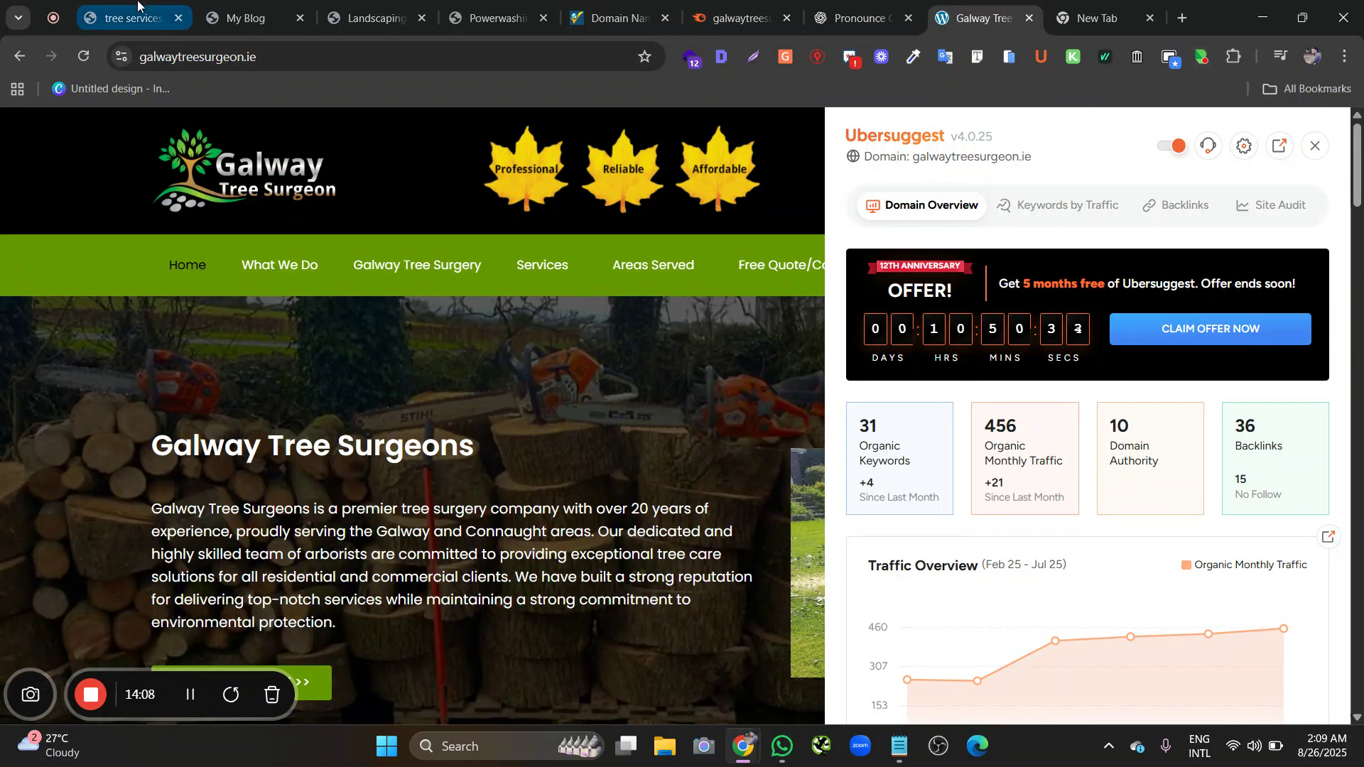
Revisit Tree Leaf Care's services list in the Google results, then return to its homepage
click(160, 17)
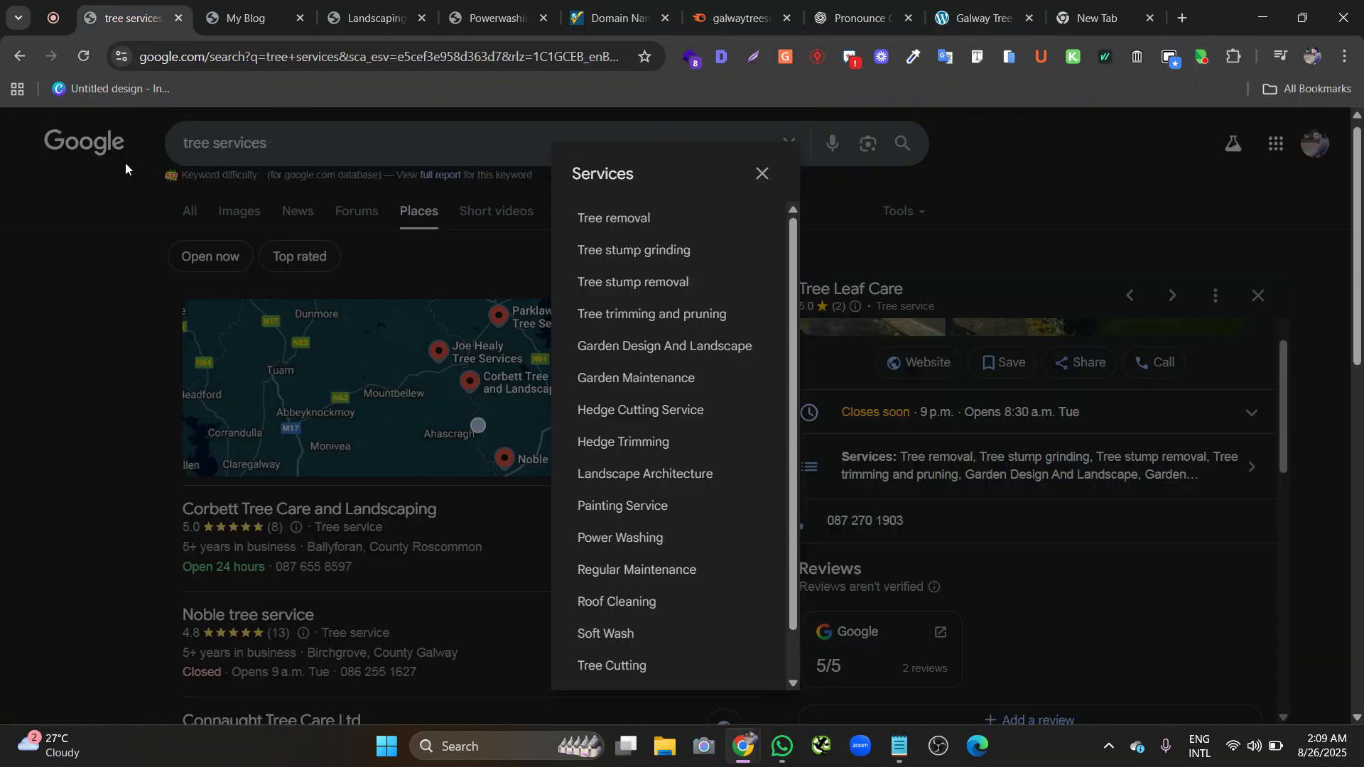
click(249, 18)
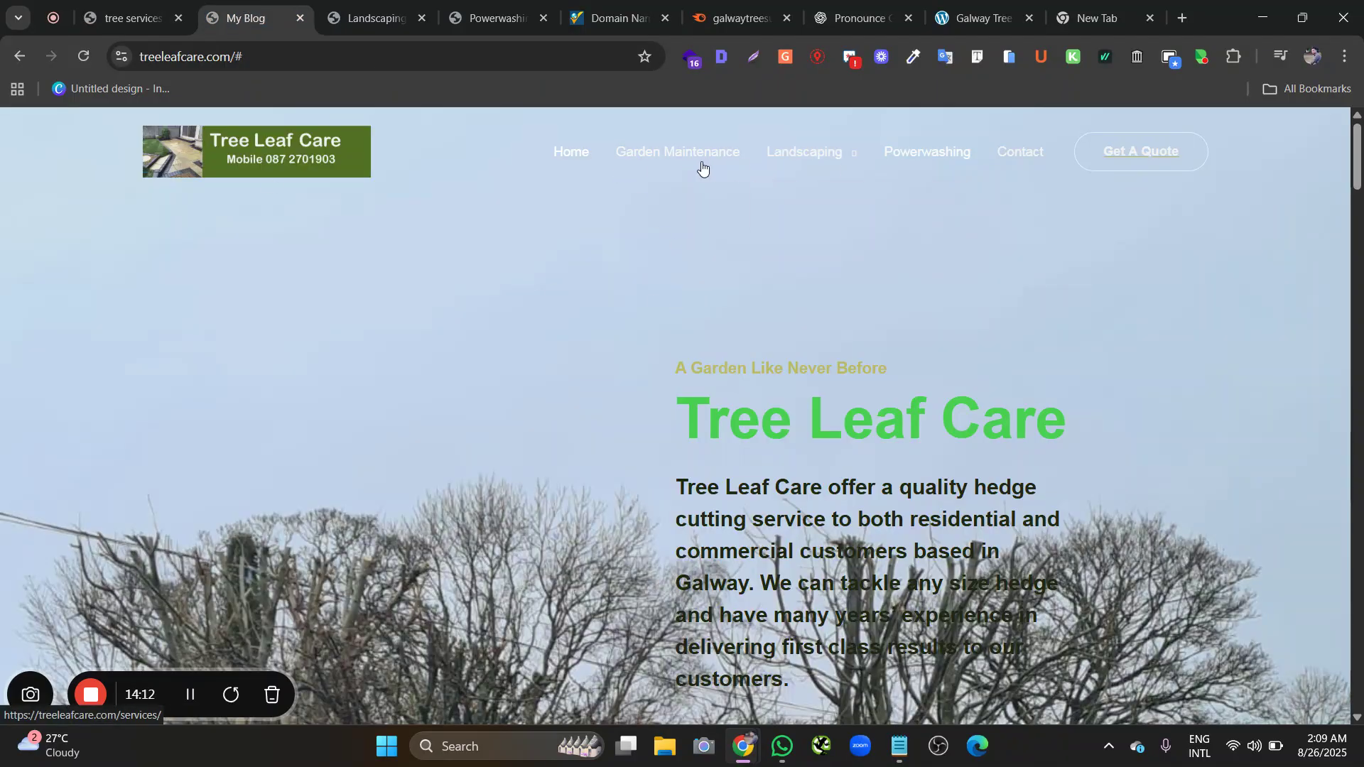